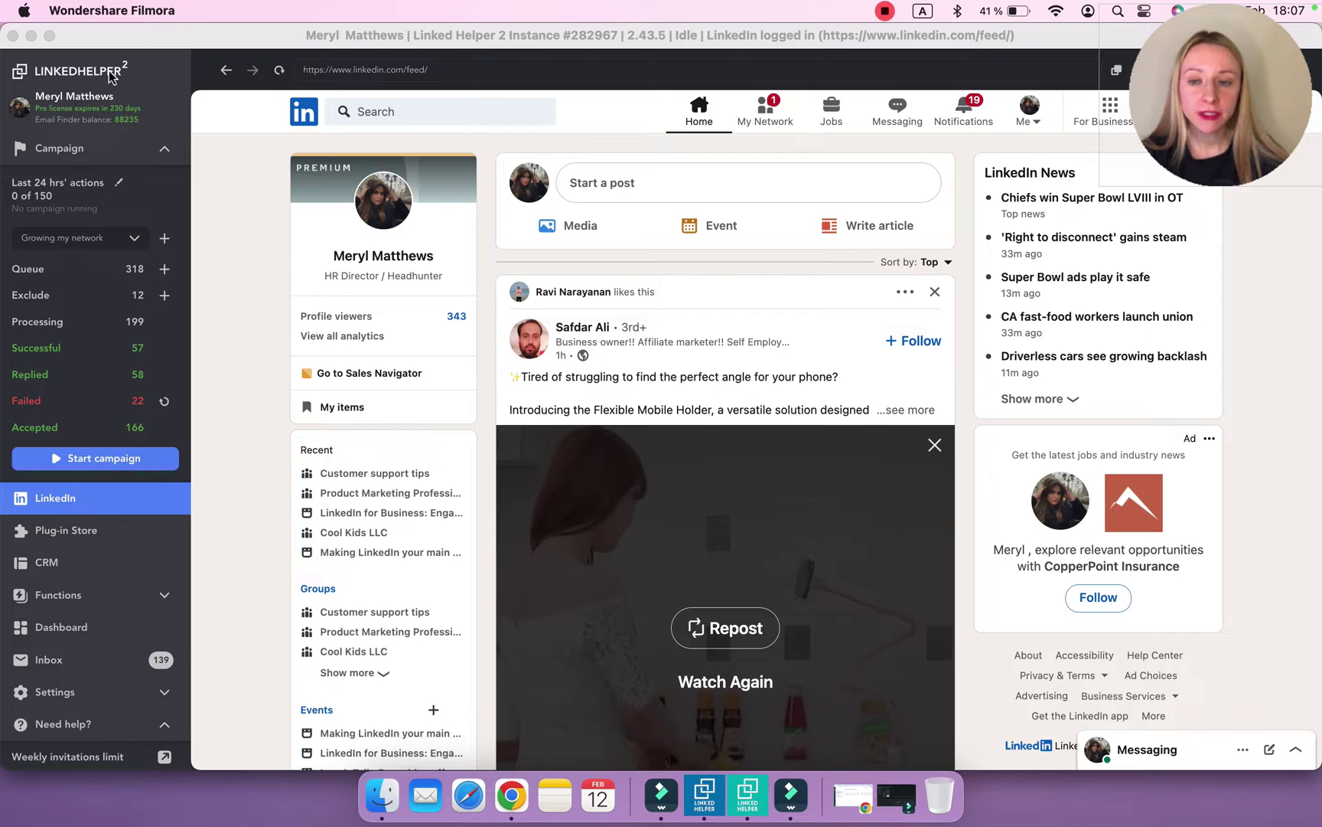
Examine the actions in the Growing my network campaign's workflow, including the Message to 1st connections settings.
left_click(58, 146)
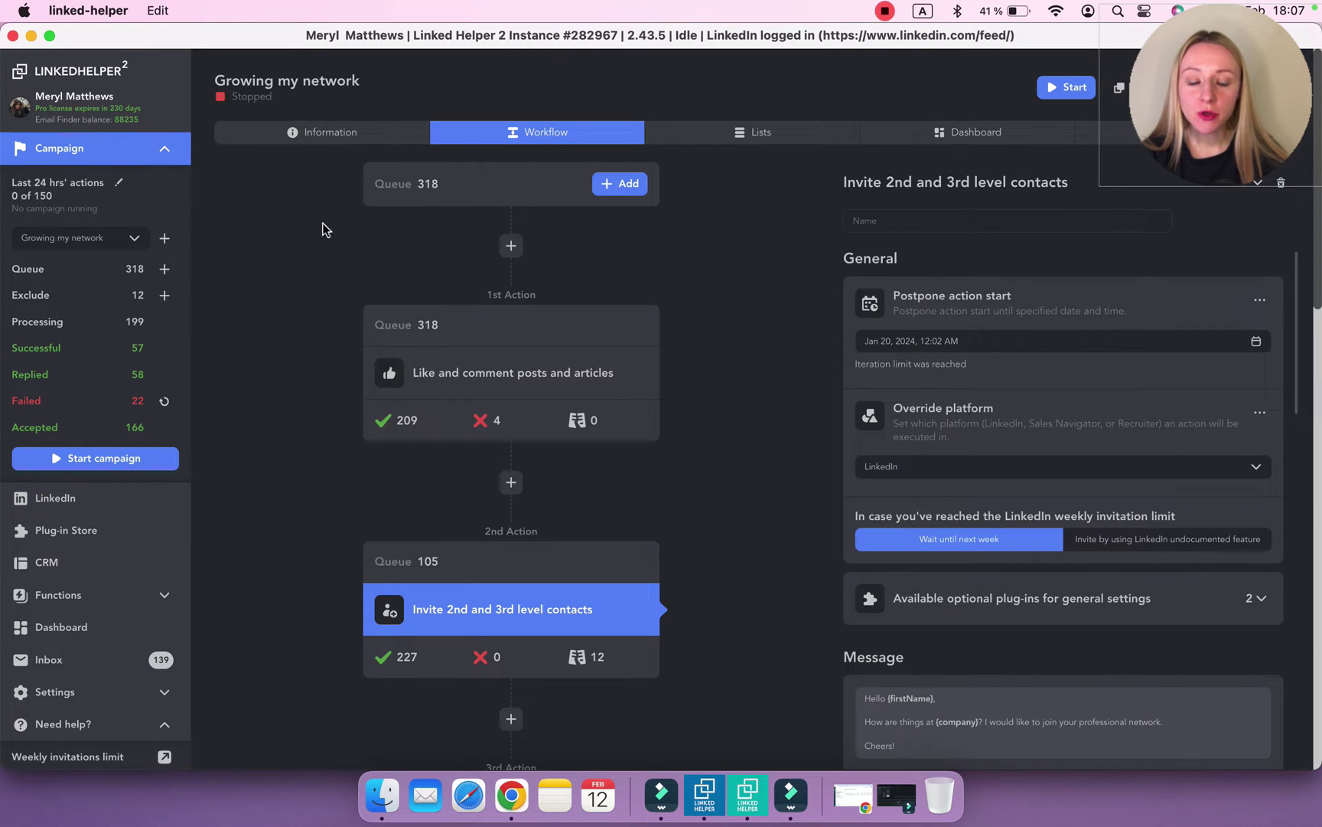
mouse_move(485, 342)
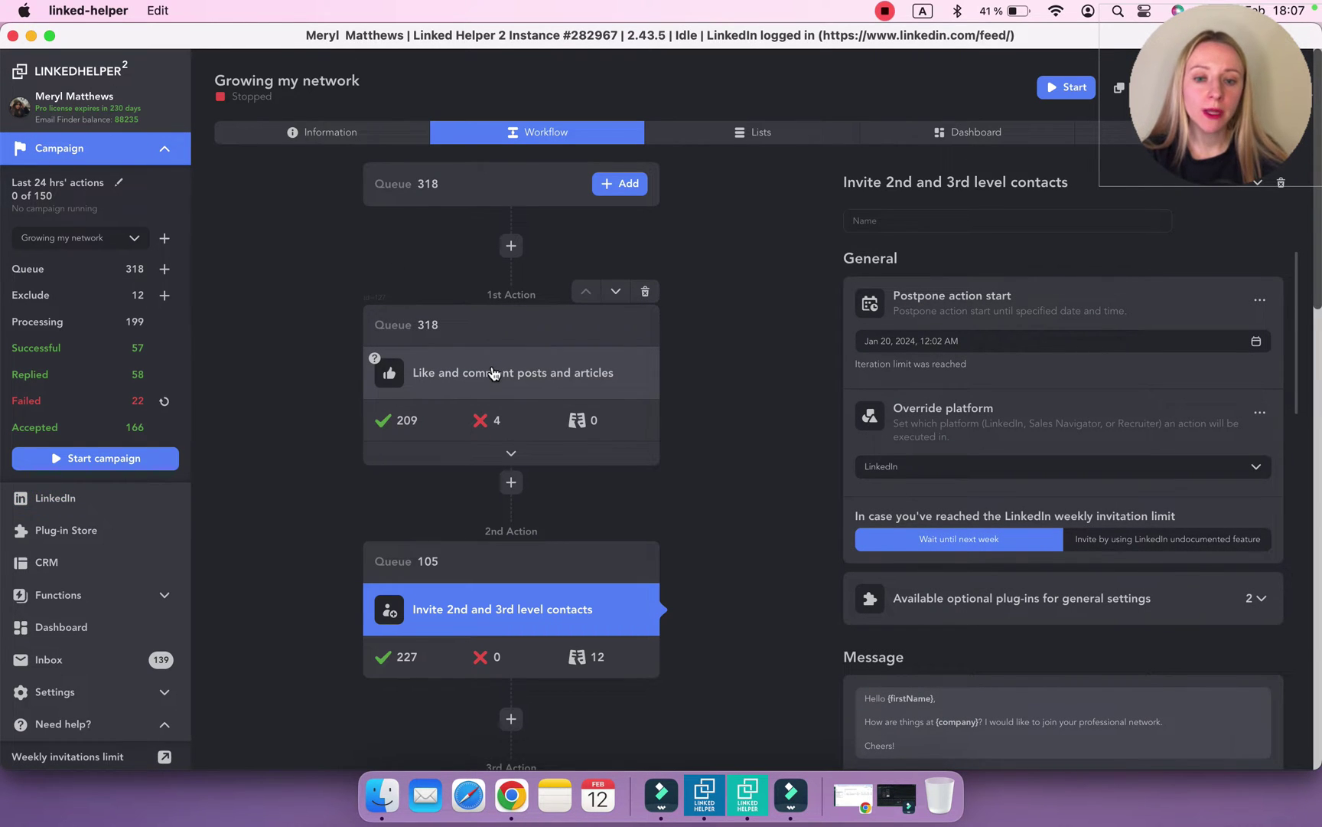
scroll(494, 373, "down", 5)
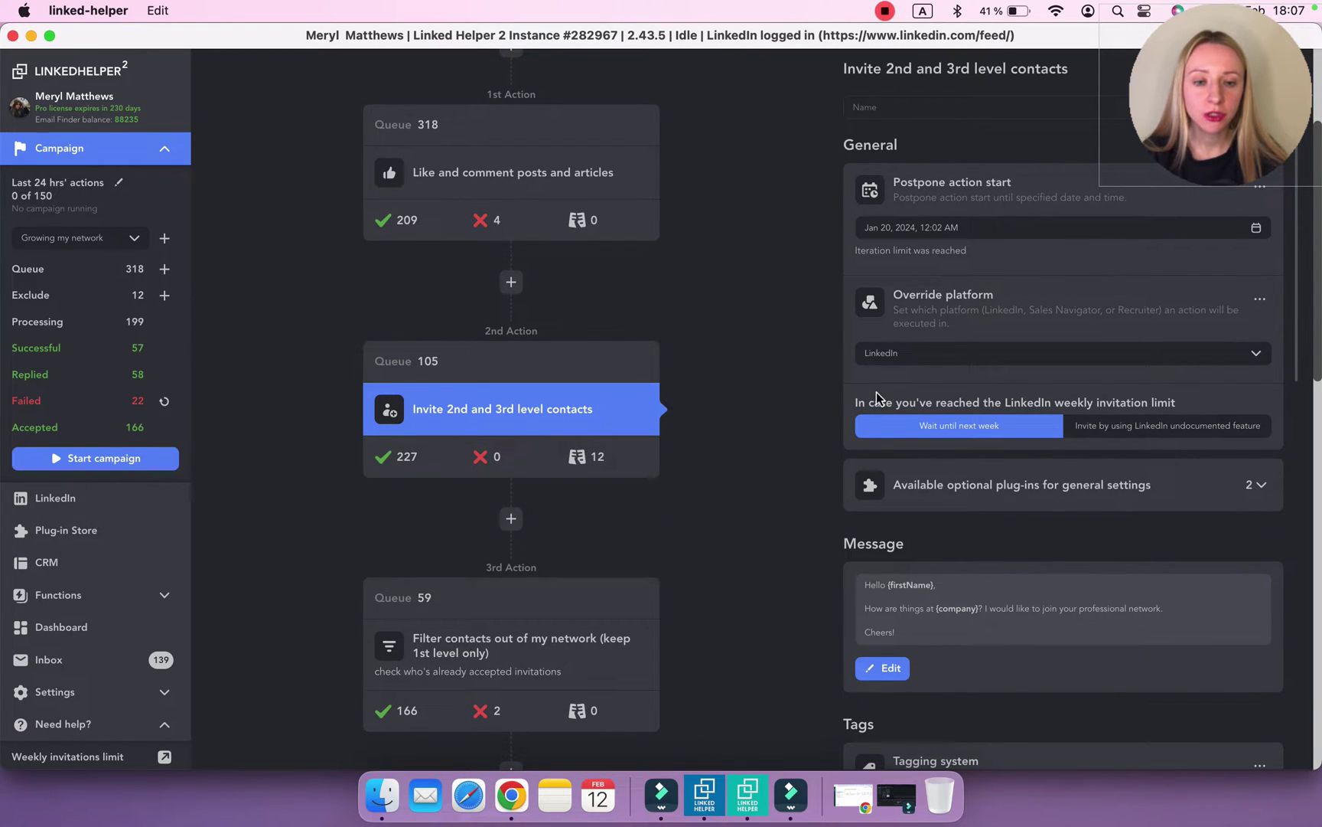
scroll(878, 397, "down", 4)
scroll(881, 386, "up", 1)
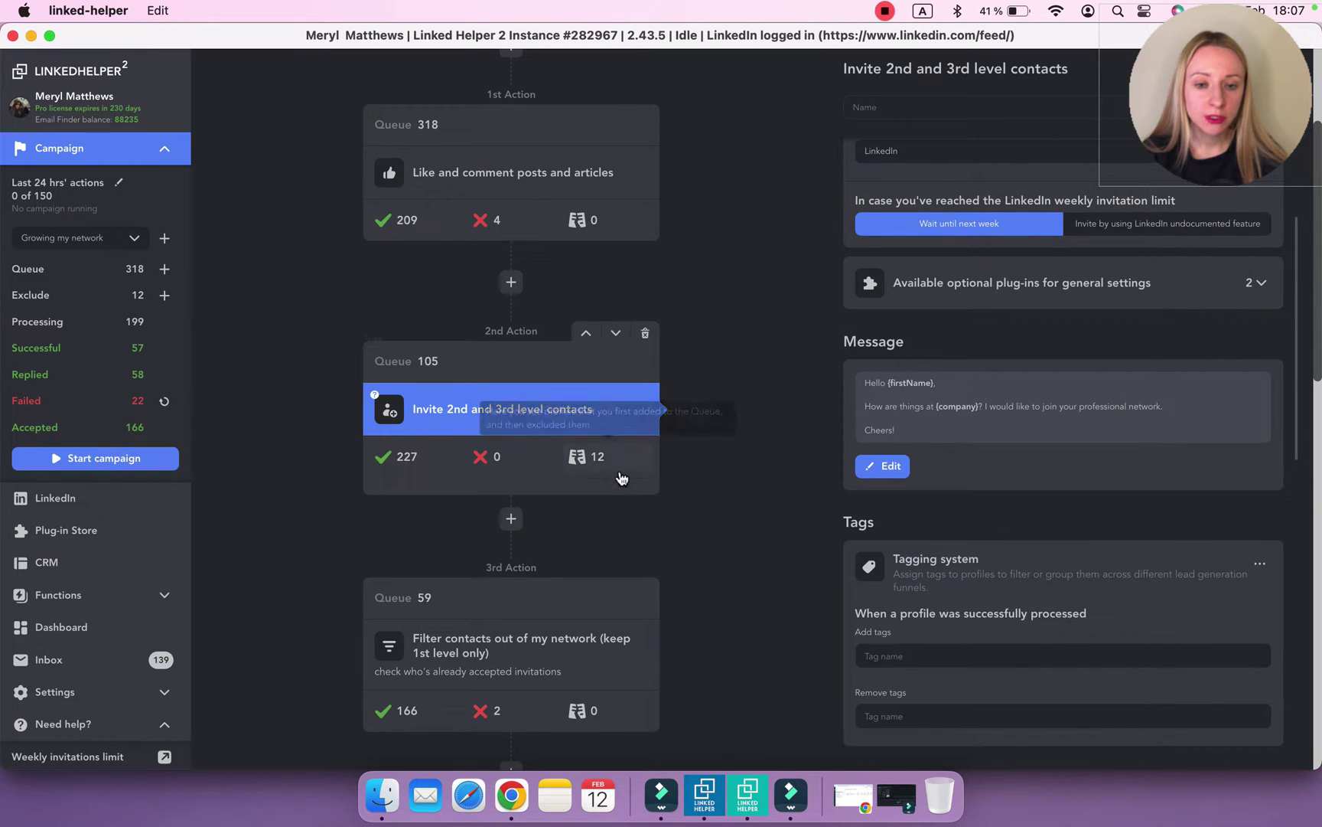
scroll(621, 478, "down", 8)
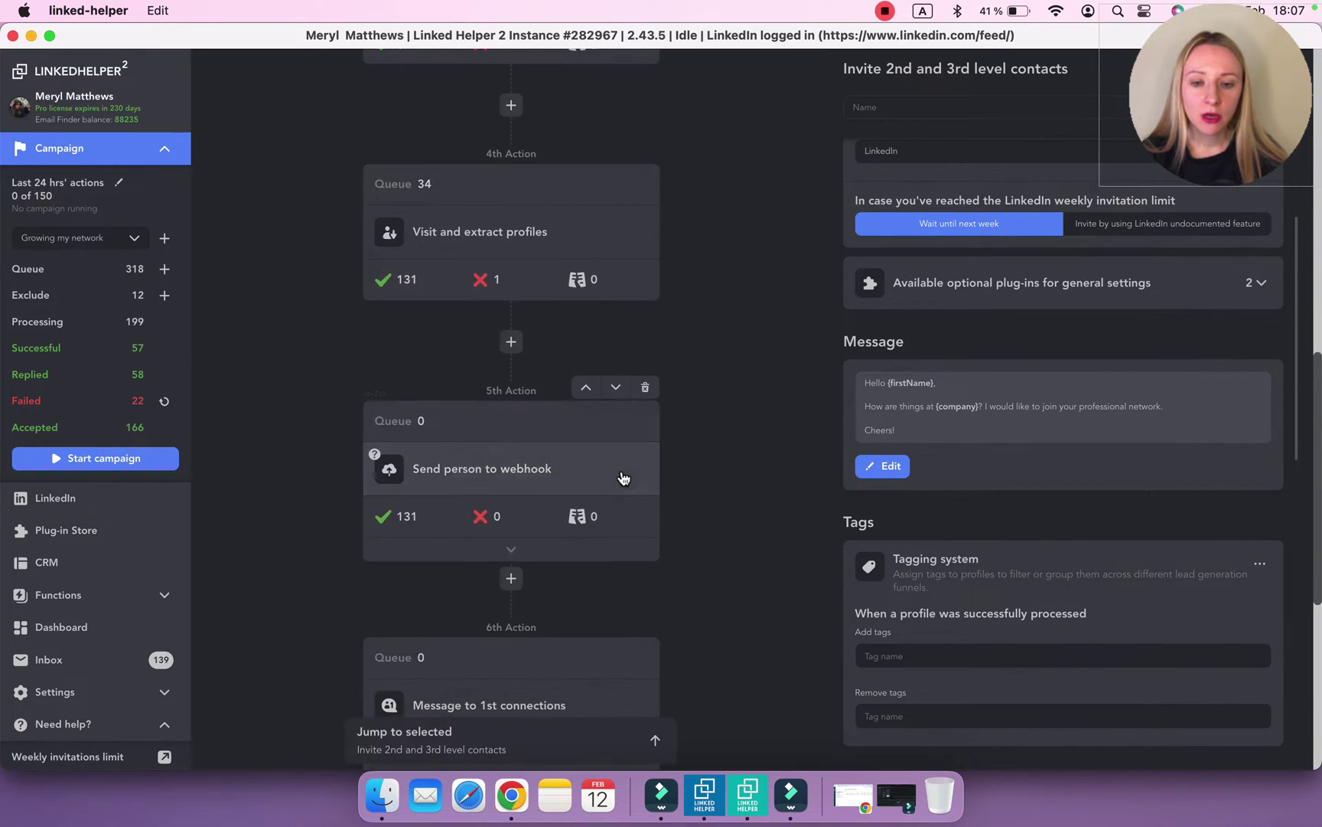
scroll(621, 477, "down", 4)
left_click(473, 436)
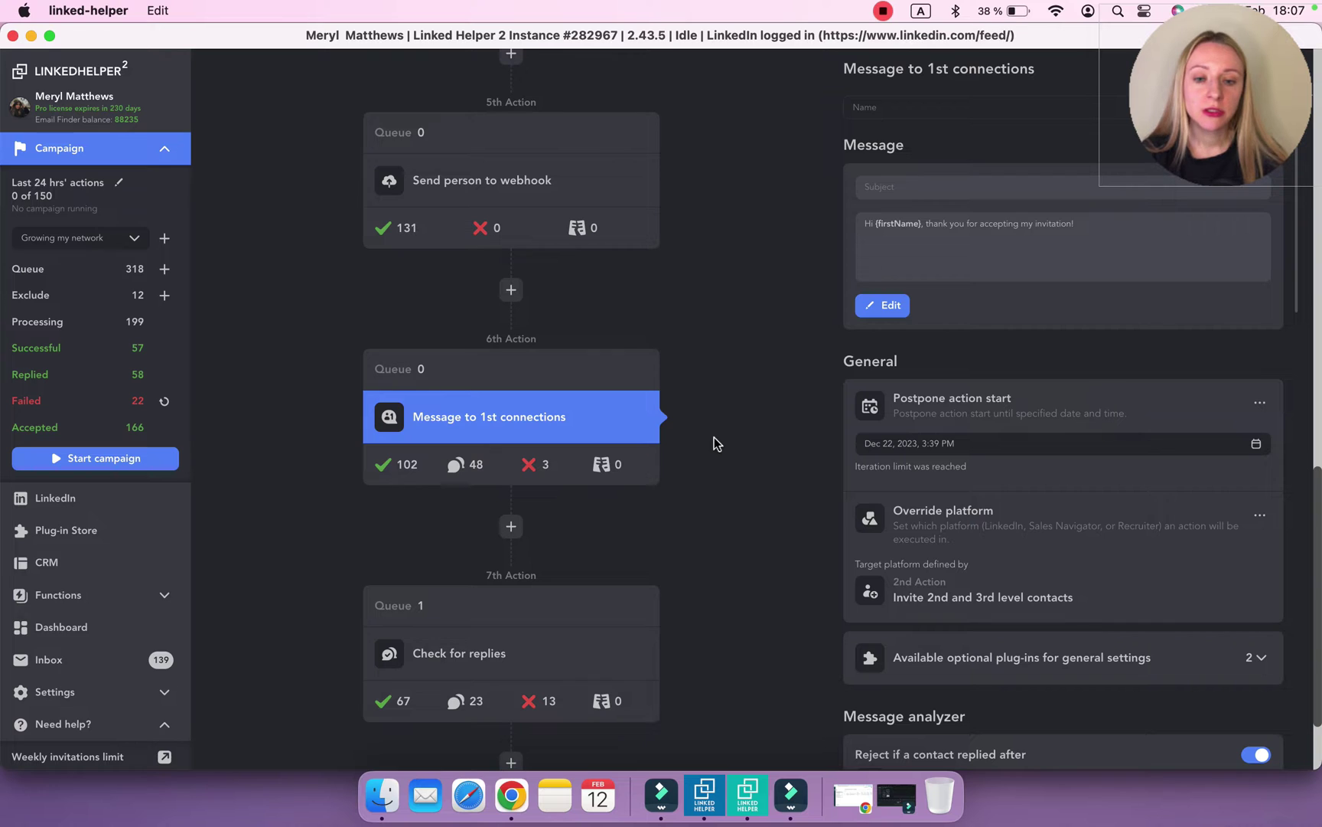
scroll(714, 442, "up", 15)
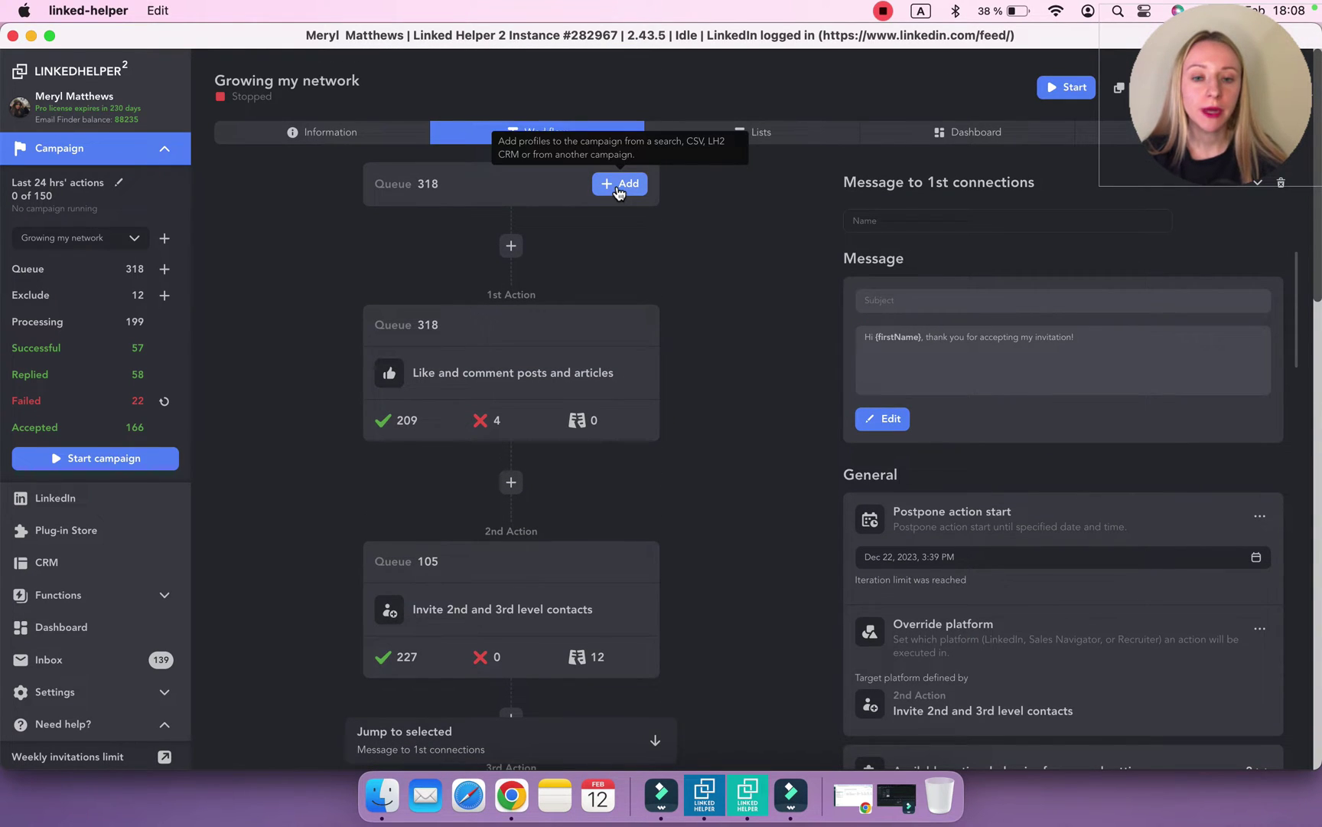
Choose the LinkedIn search page as the source for the campaign queue and filter people to 2nd and 3rd+ connections.
left_click(618, 184)
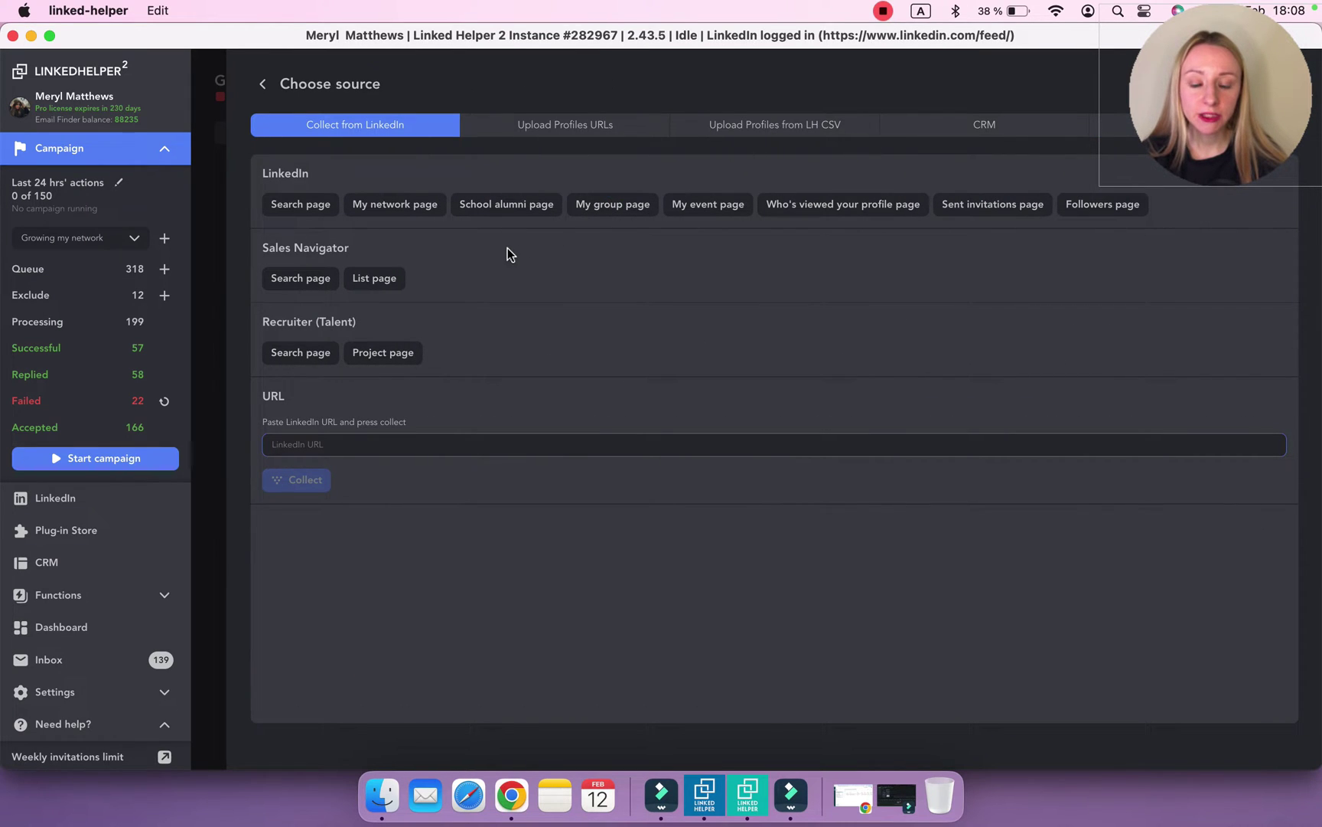
left_click(300, 205)
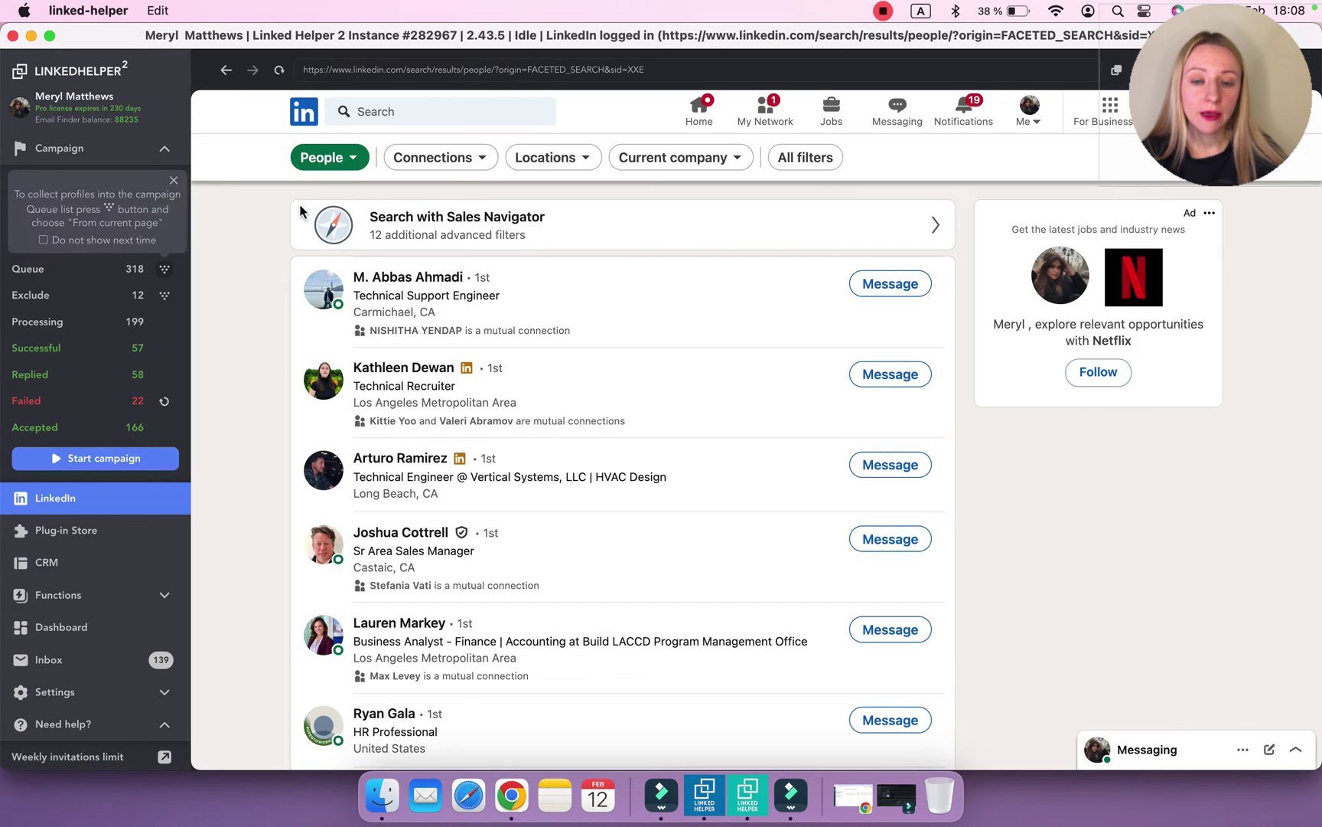
left_click(459, 162)
left_click(355, 242)
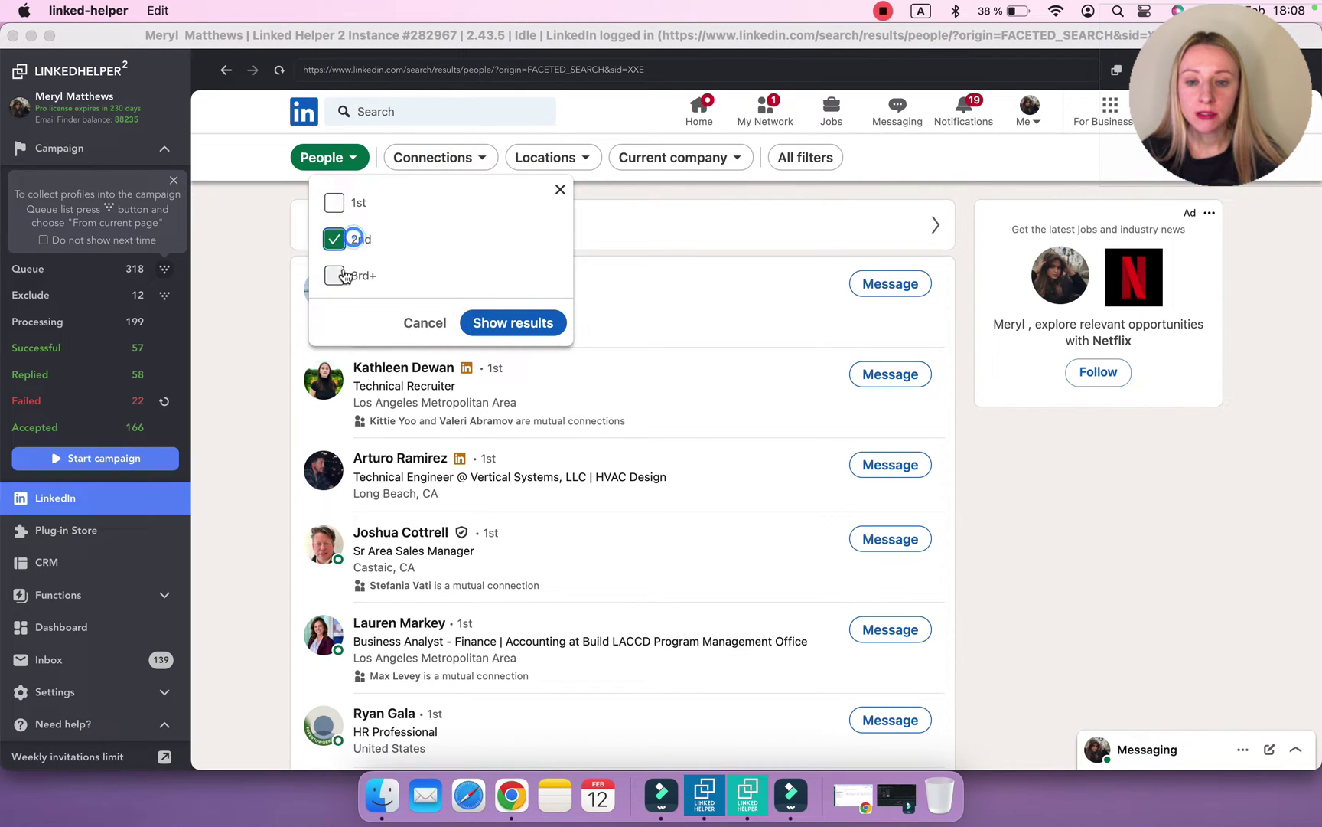
left_click(335, 275)
left_click(487, 322)
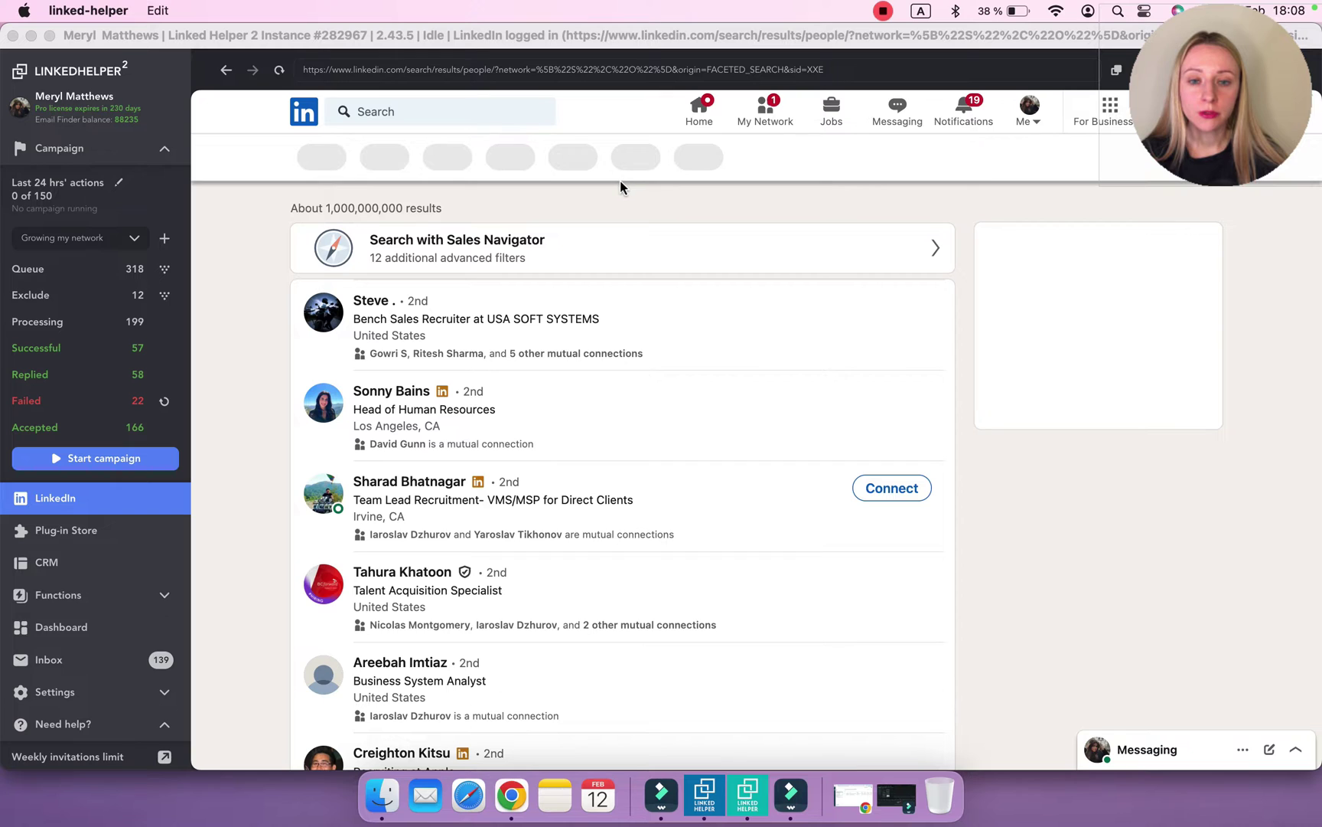
Limit the people search results to the United Kingdom location.
left_click(583, 164)
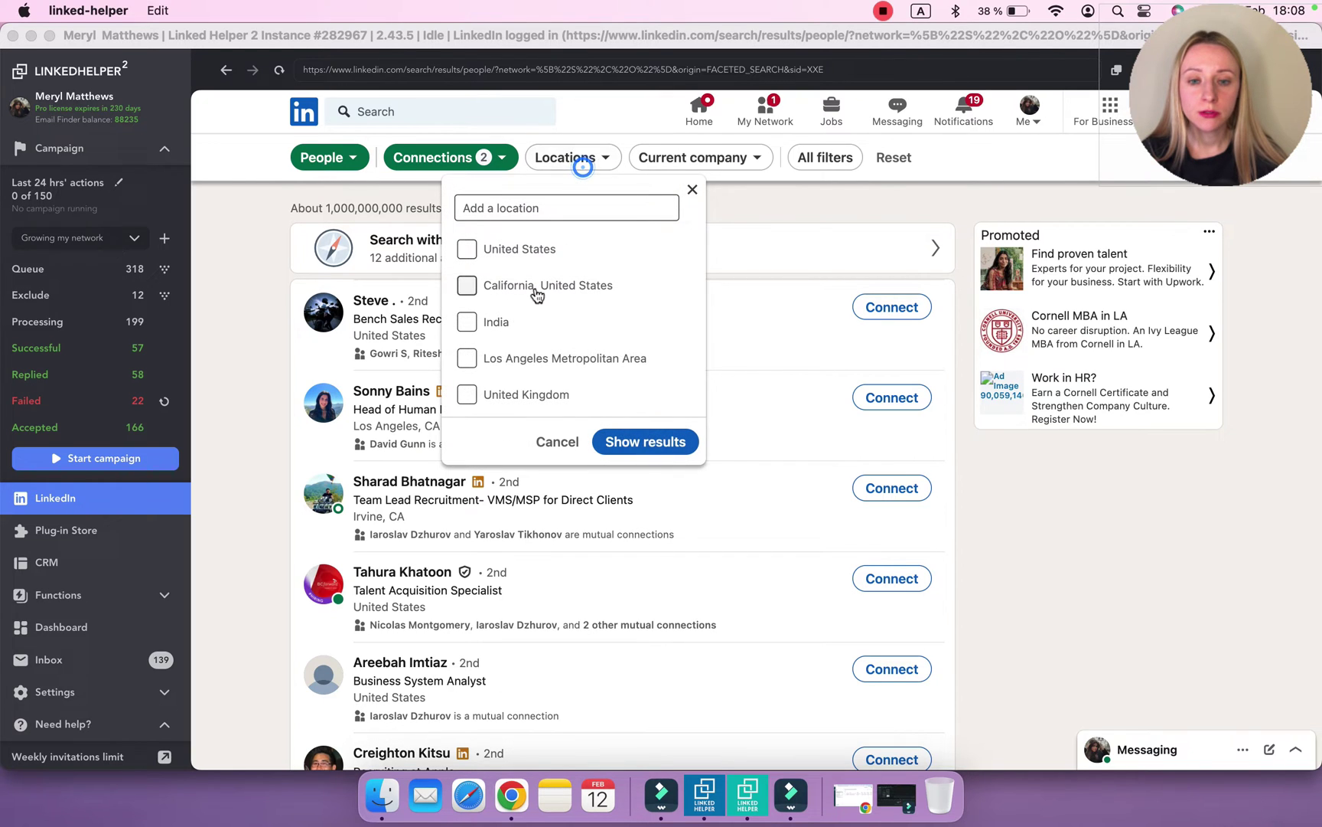
left_click(496, 394)
left_click(650, 440)
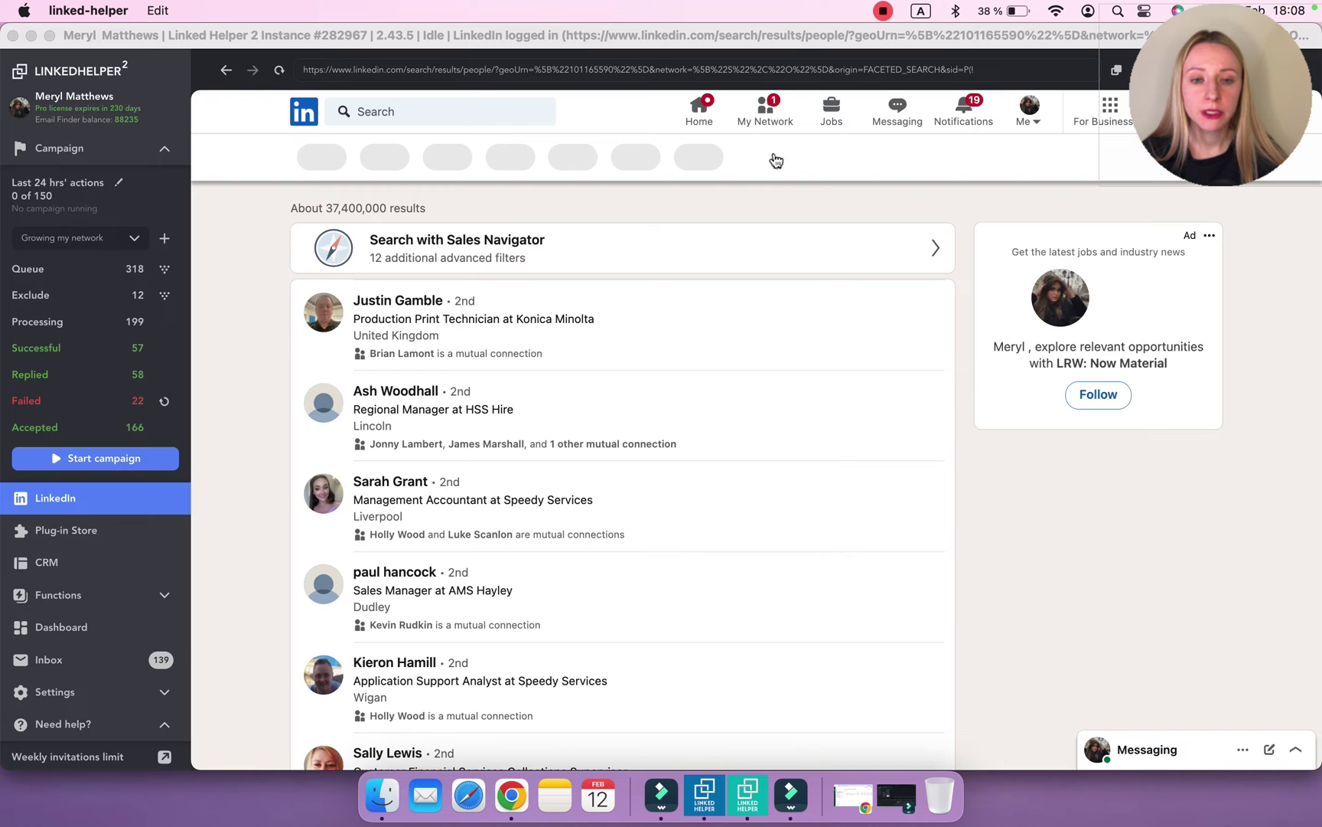
Filter the people search by the title keyword "Business development manager" and show the results.
left_click(869, 157)
scroll(985, 457, "down", 15)
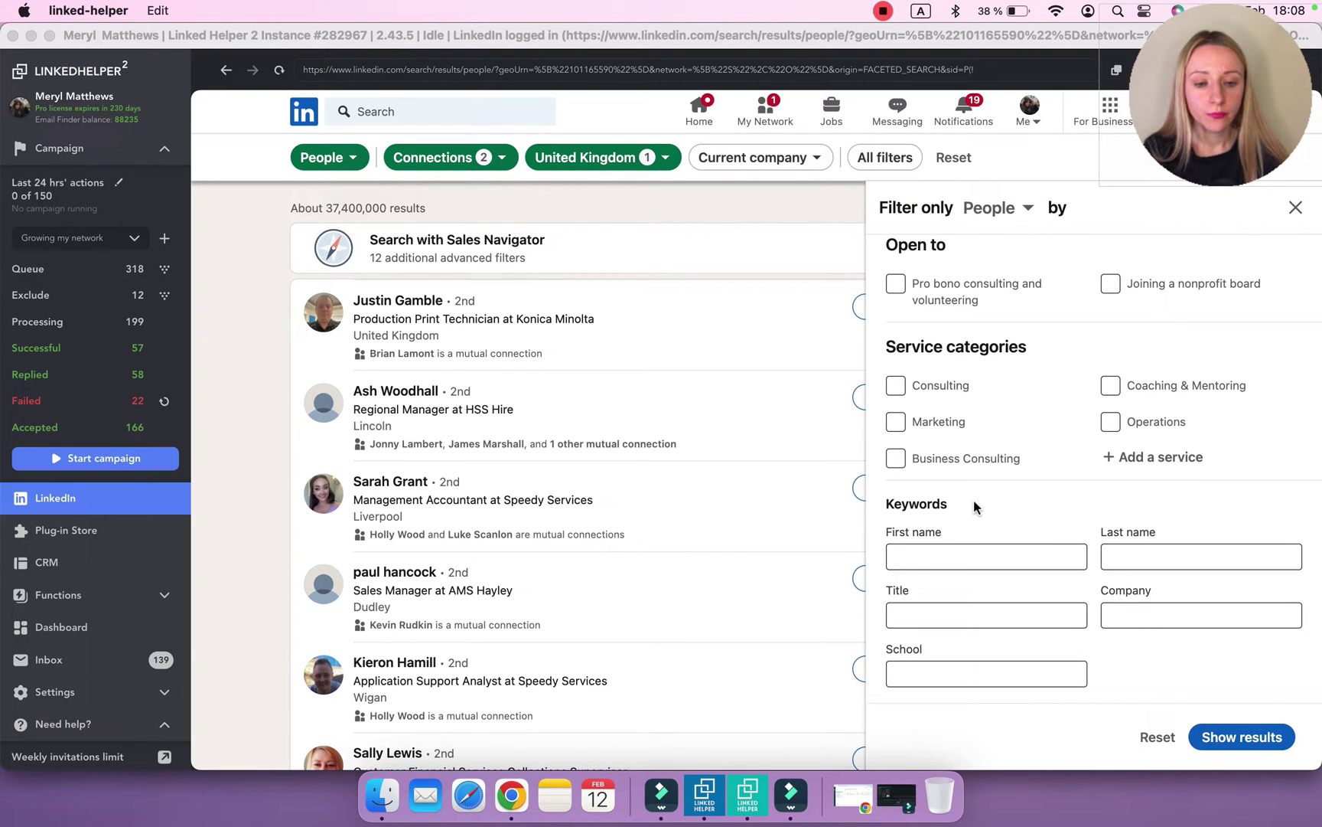
left_click(911, 617)
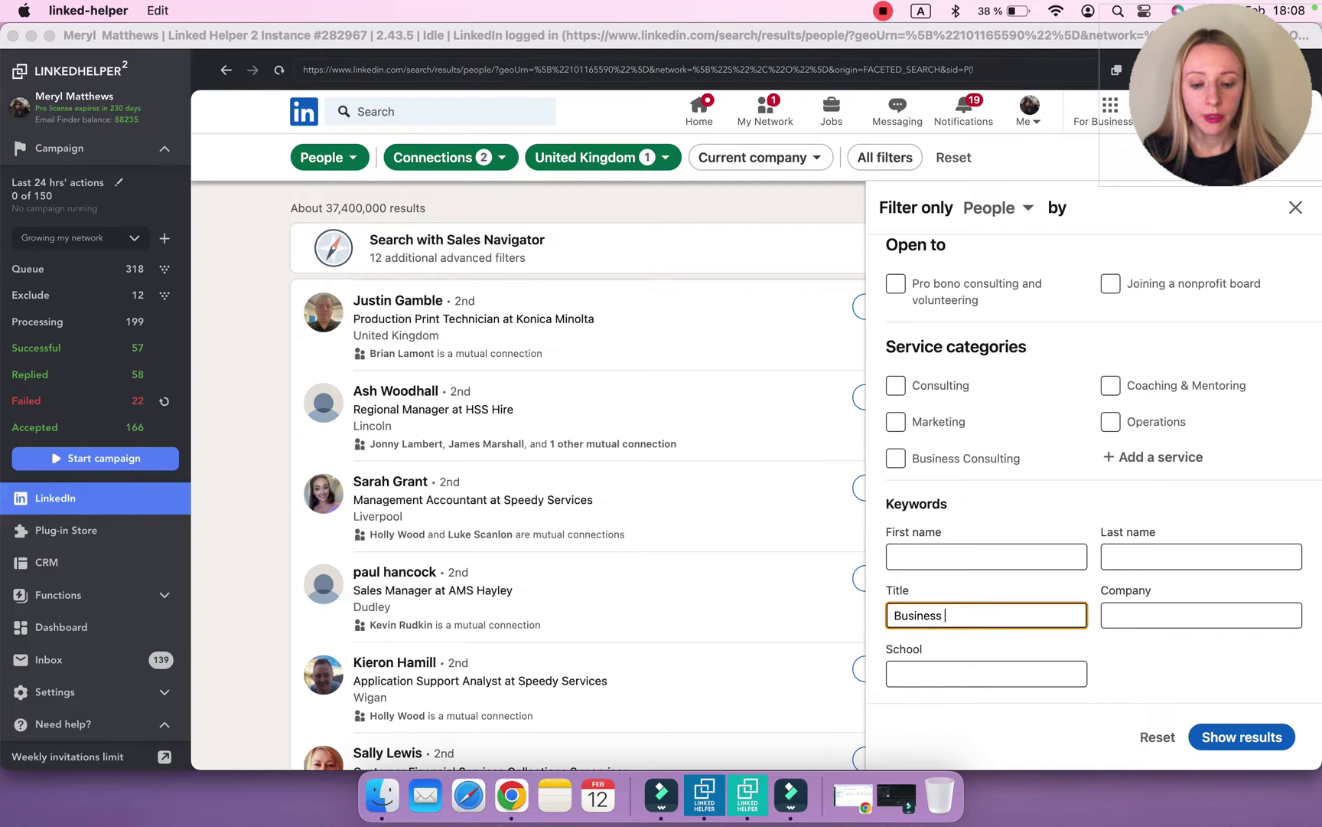
type("Business development ")
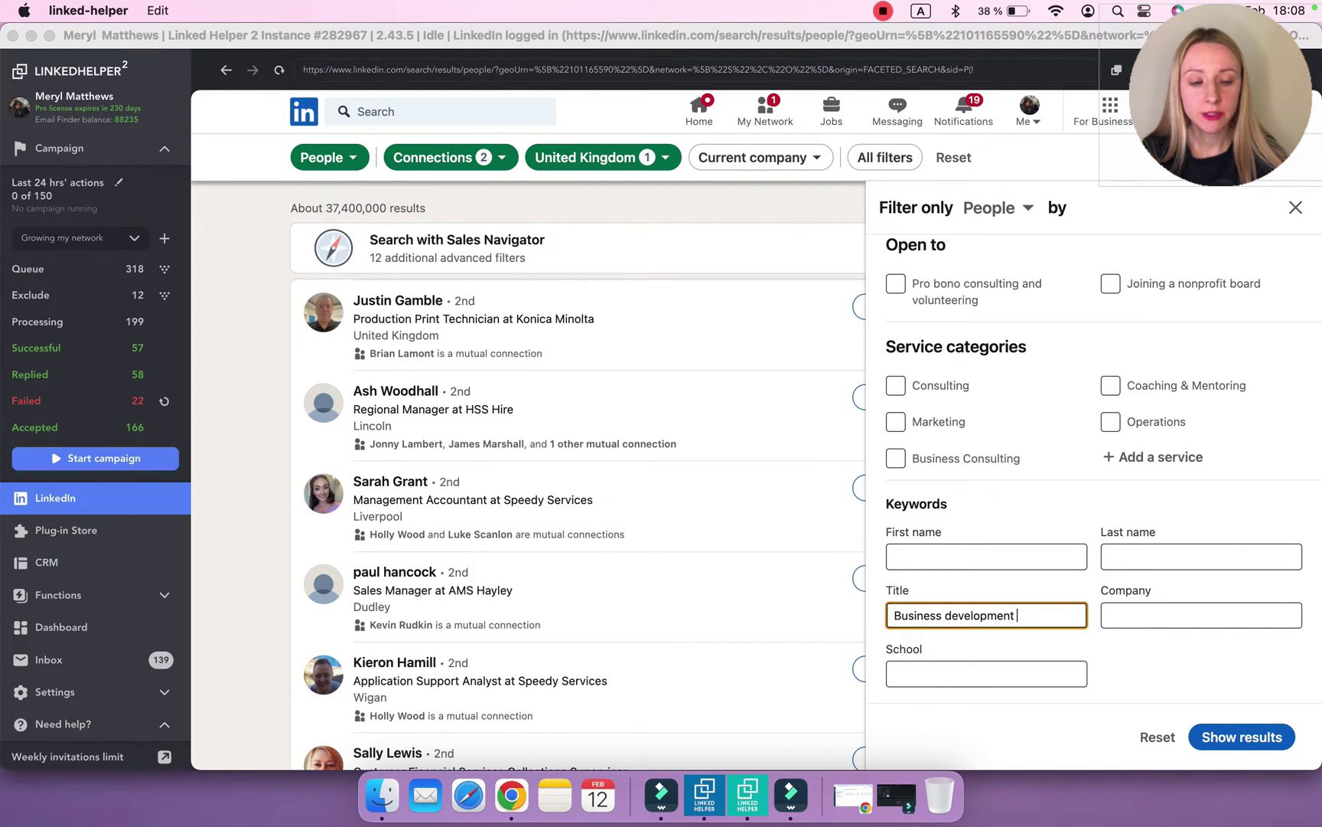
type("manager")
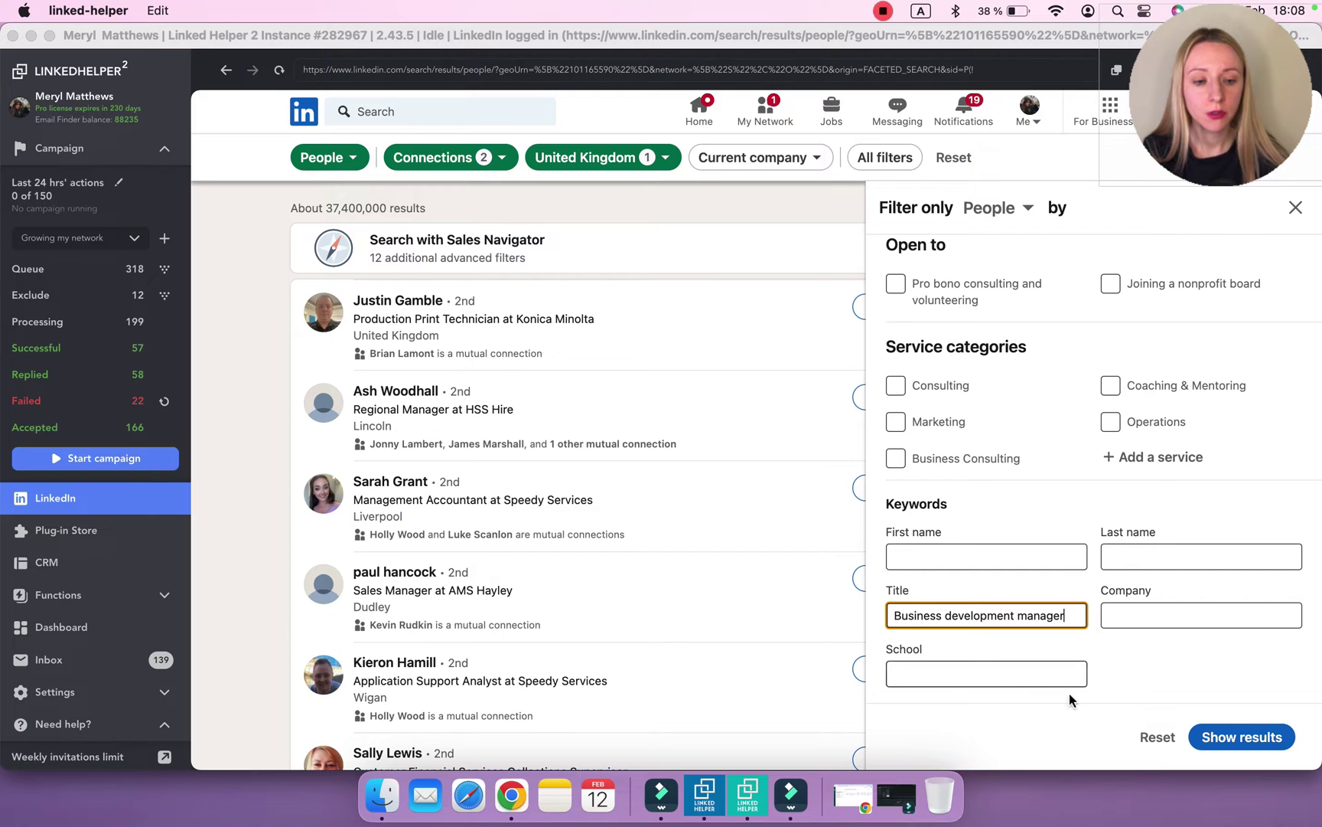
left_click(1240, 738)
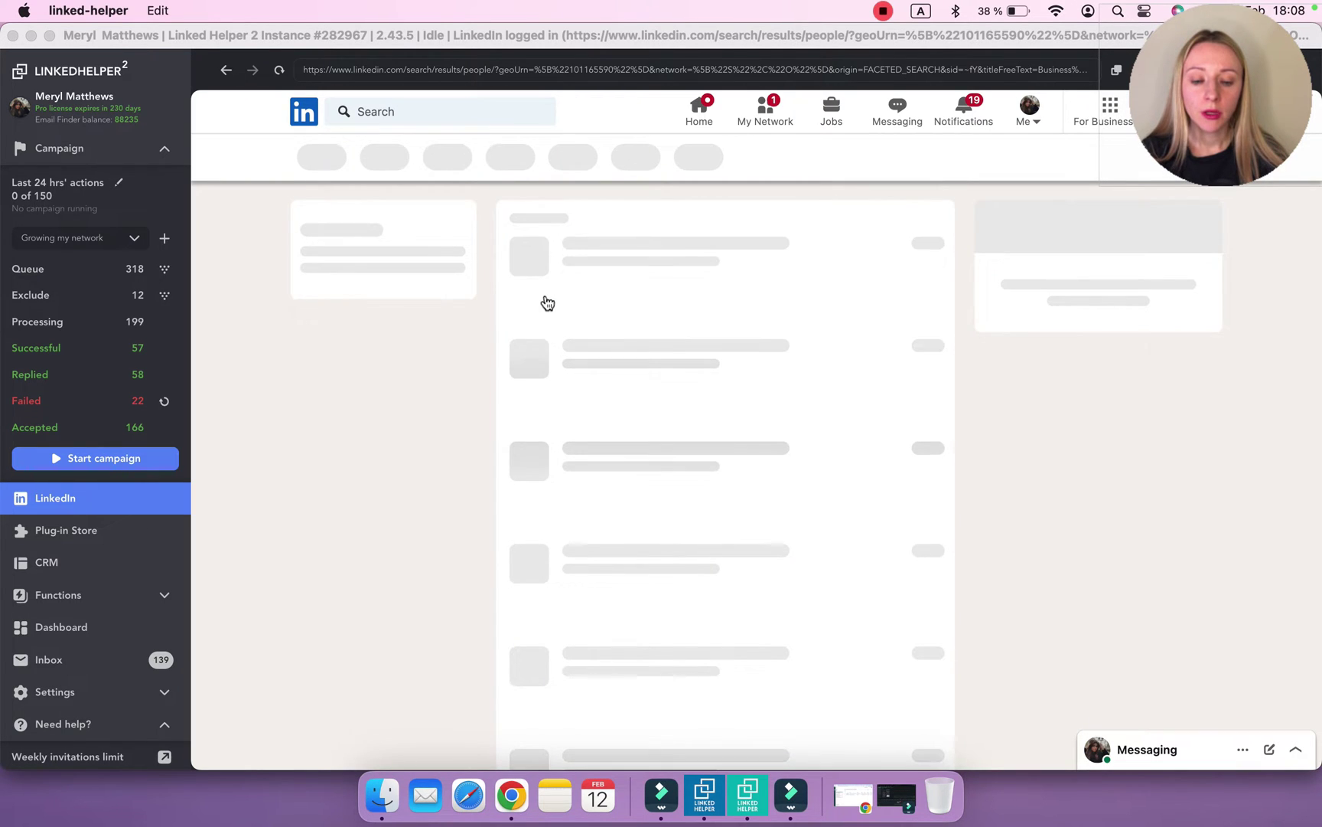
Collect profiles from the current search results page into the campaign's queue and check the information on skipped profiles.
left_click(165, 271)
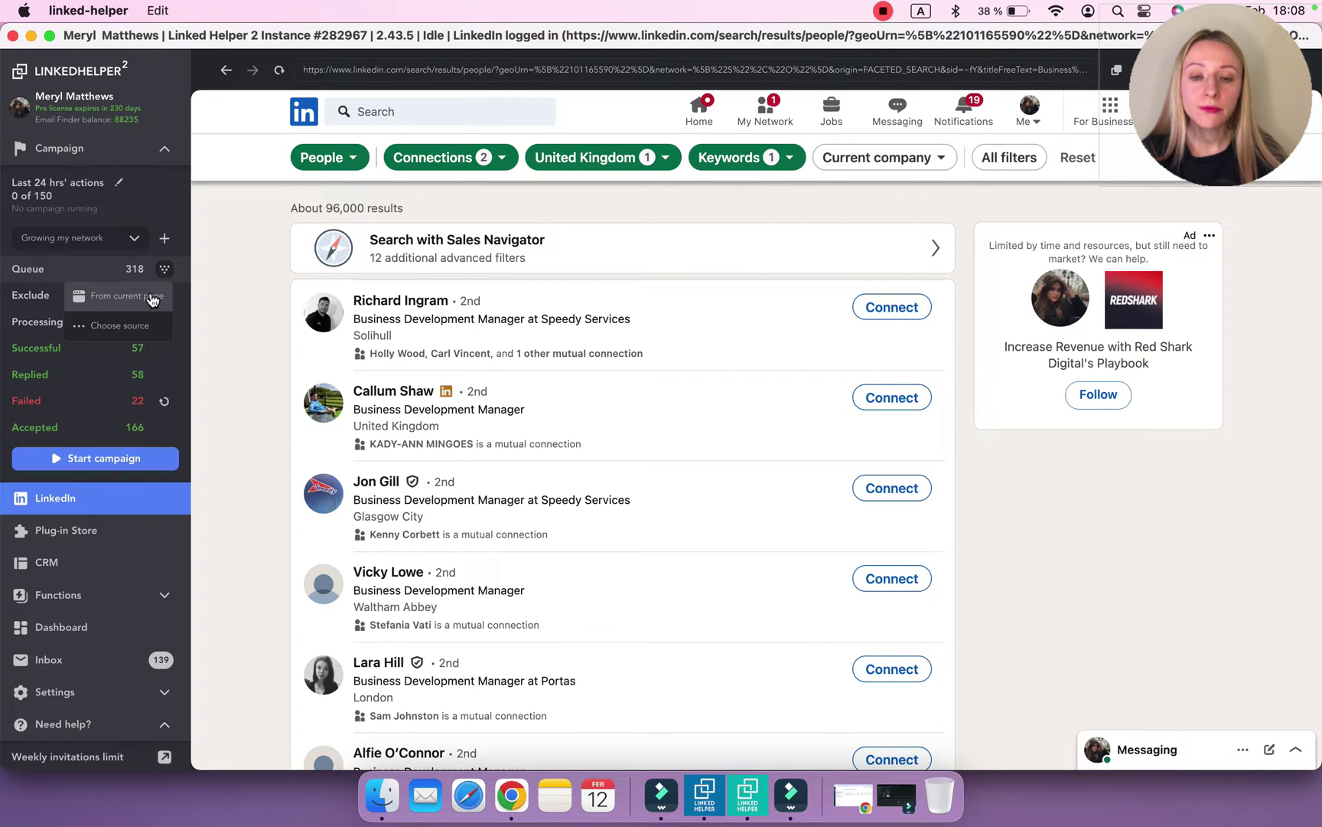
left_click(127, 295)
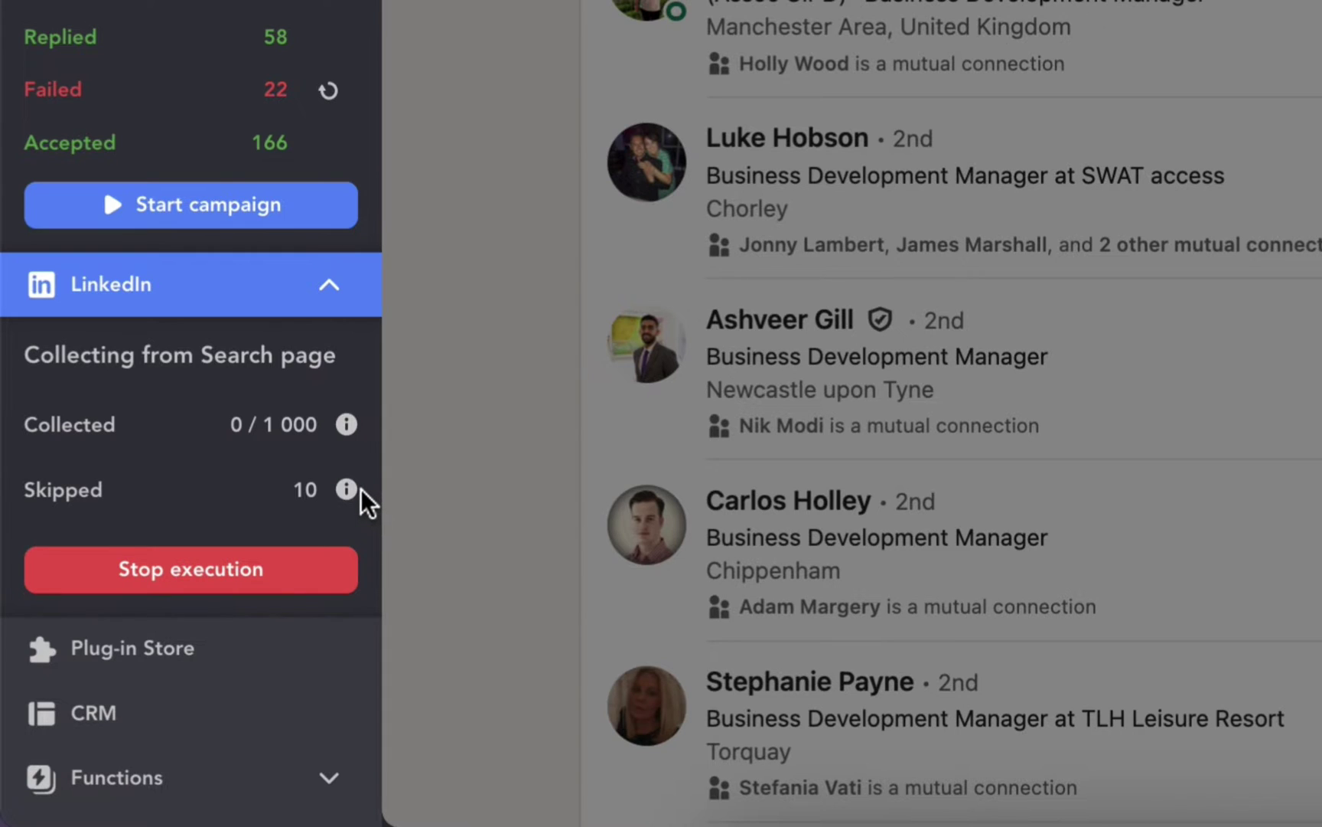
mouse_move(349, 491)
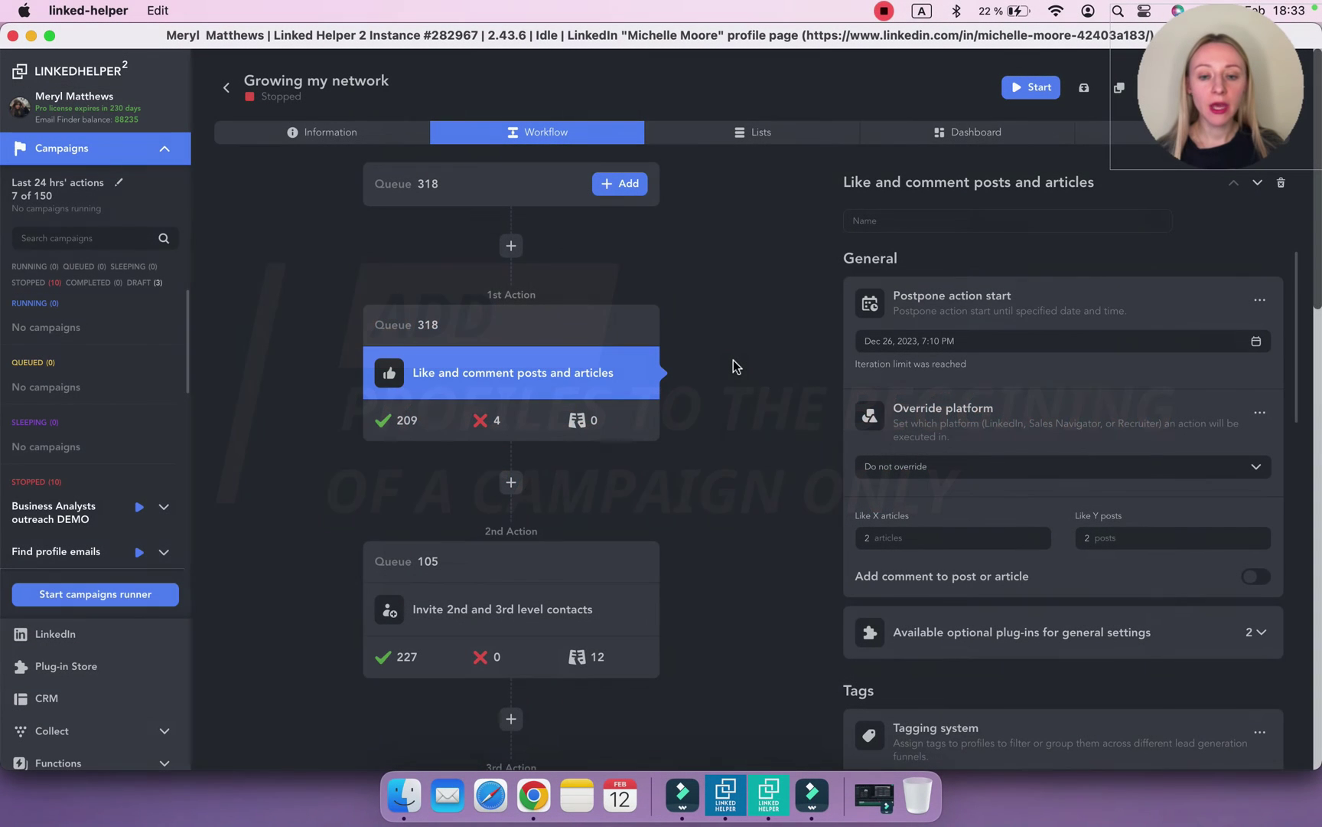
Open the queue of the Invite 2nd and 3rd level contacts action and choose CRM as the source for adding profiles.
scroll(734, 360, "down", 3)
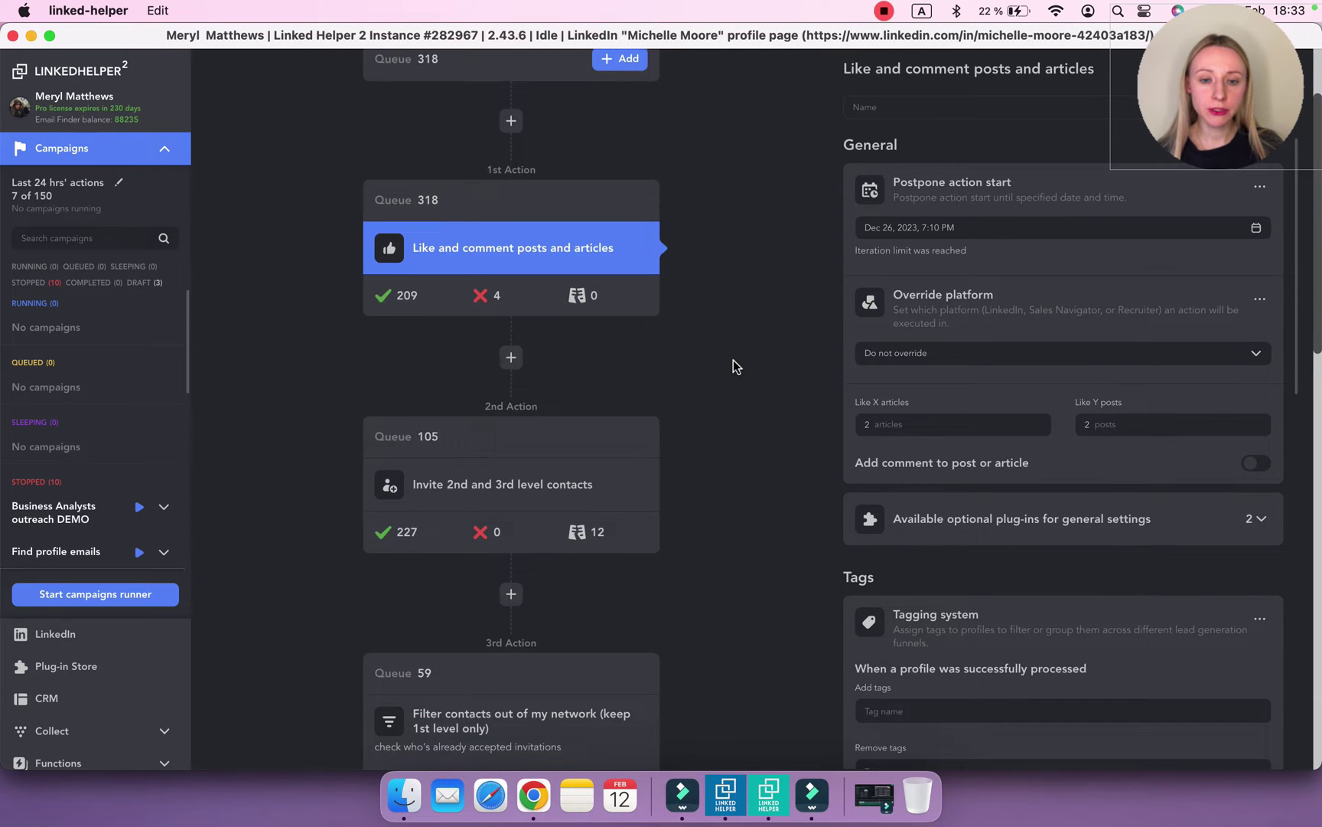
left_click(585, 476)
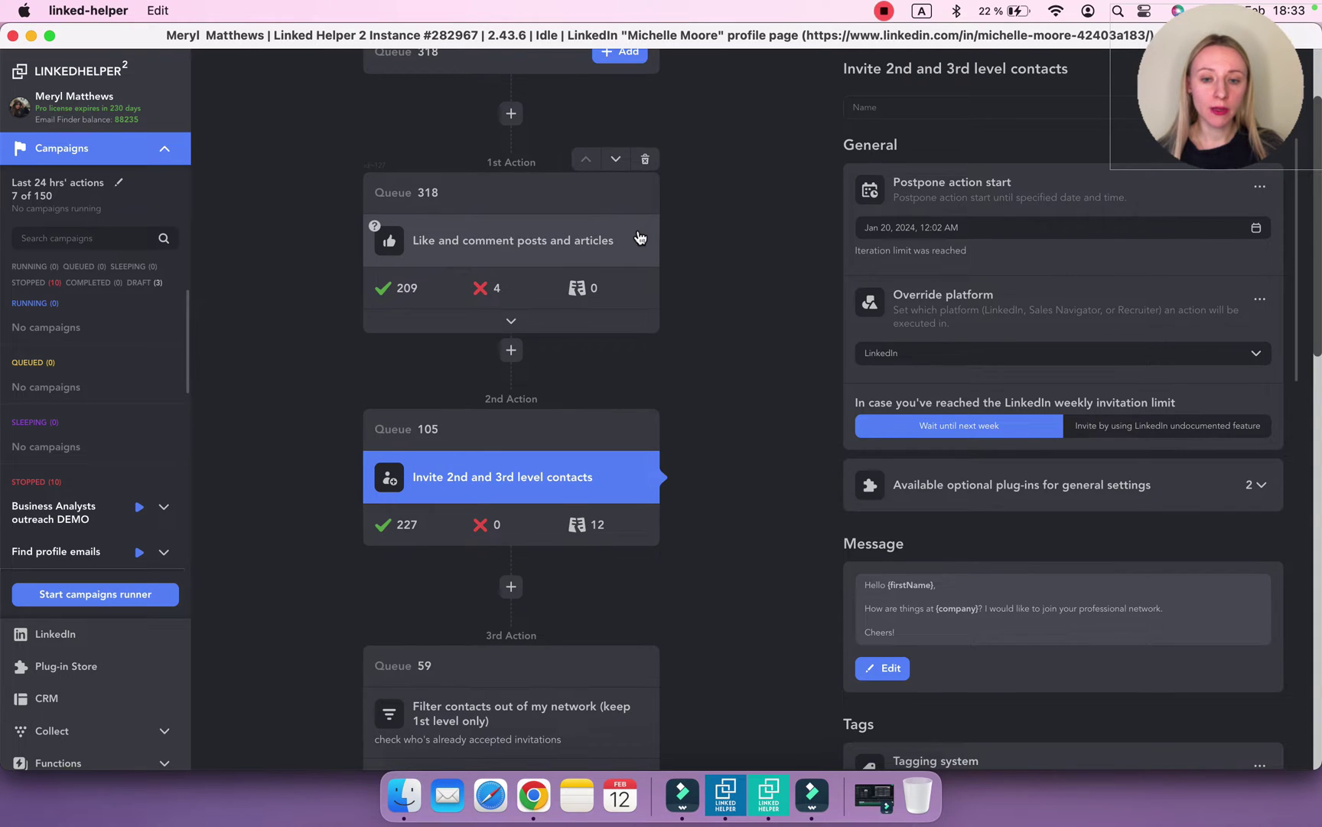
scroll(639, 237, "up", 3)
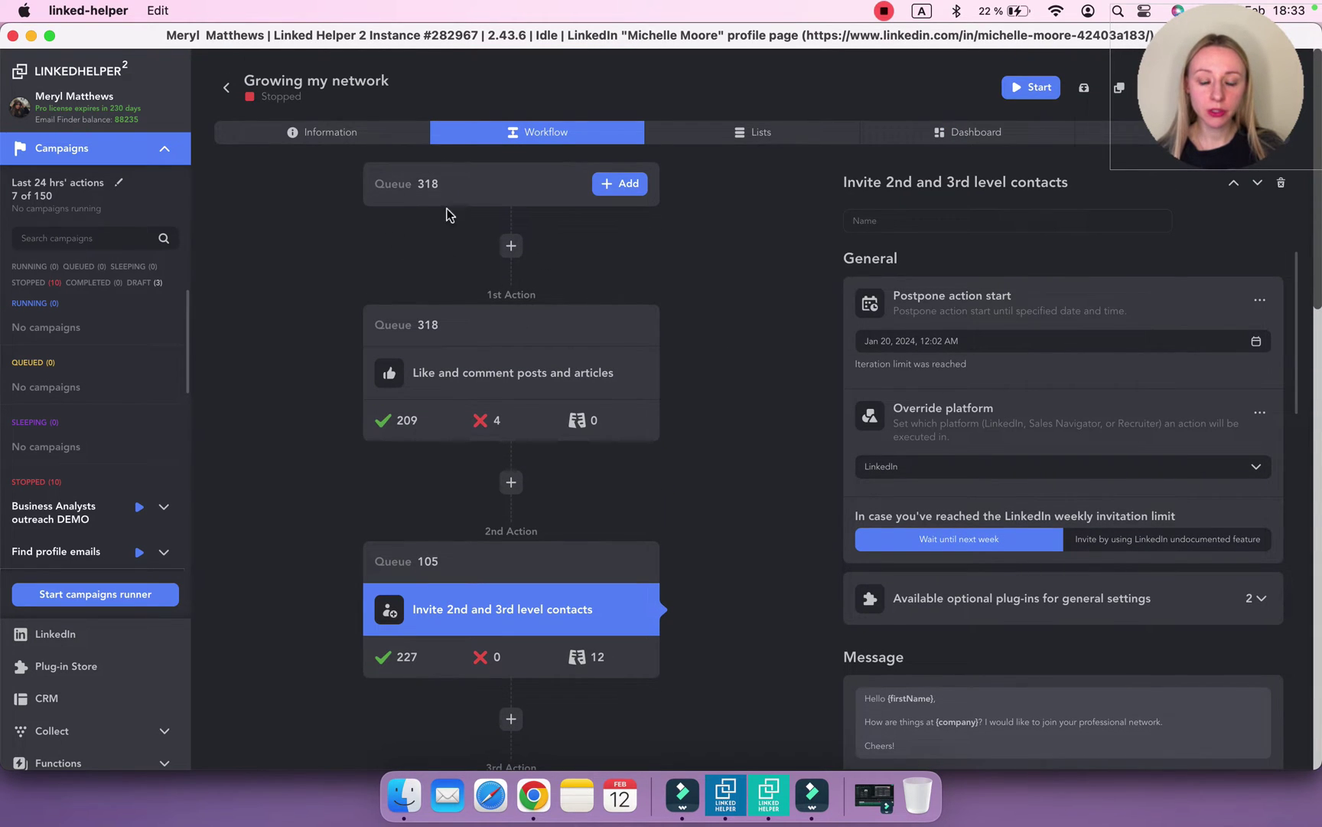
scroll(448, 321, "down", 3)
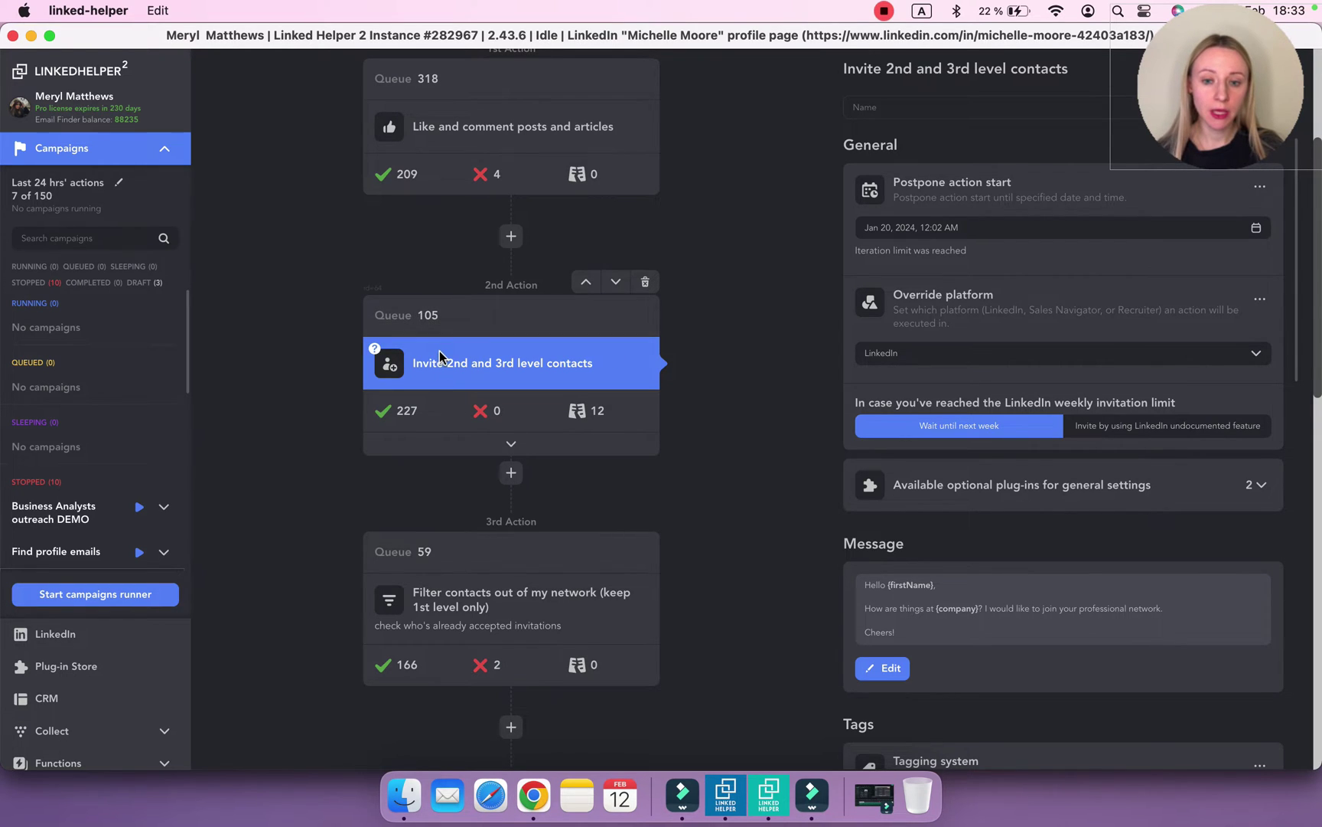
scroll(440, 352, "up", 1)
scroll(440, 356, "up", 1)
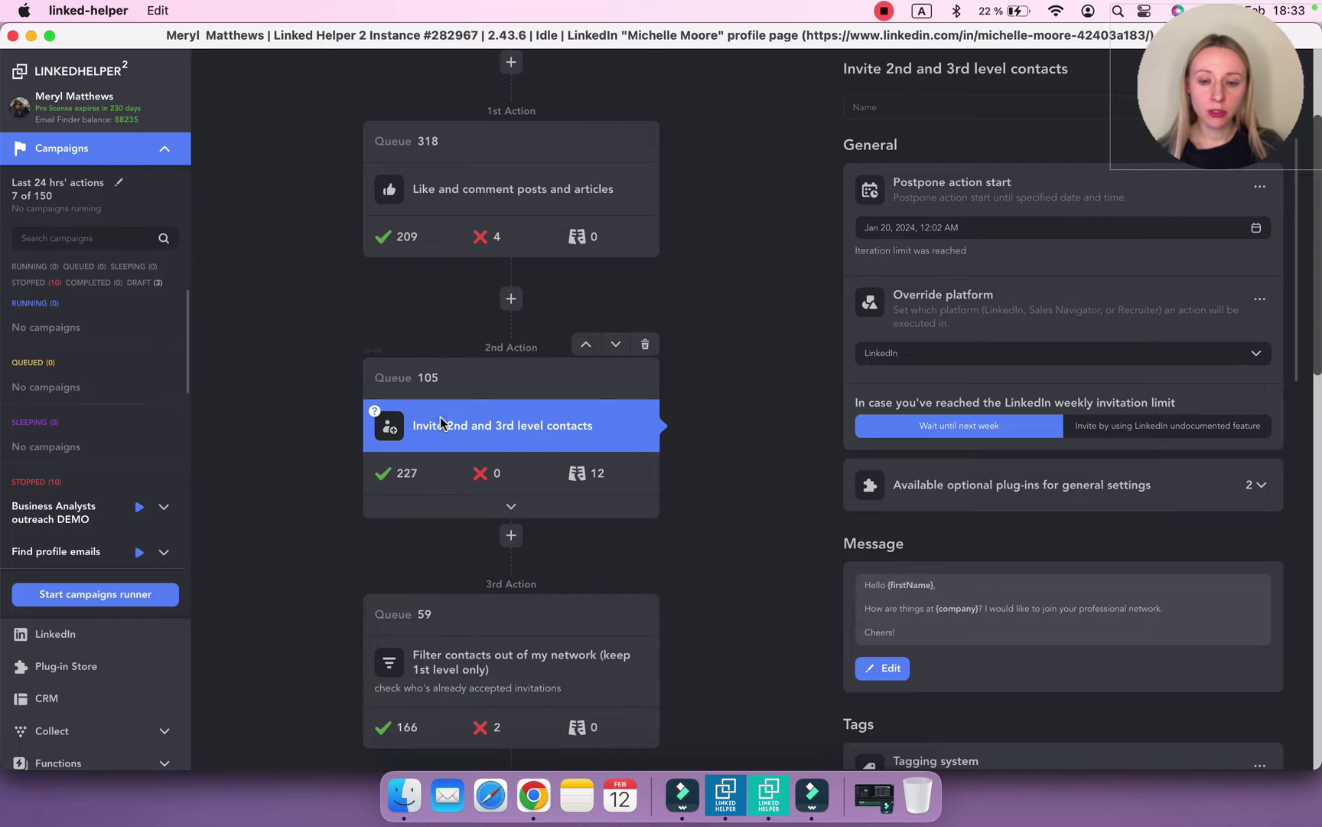
left_click(467, 378)
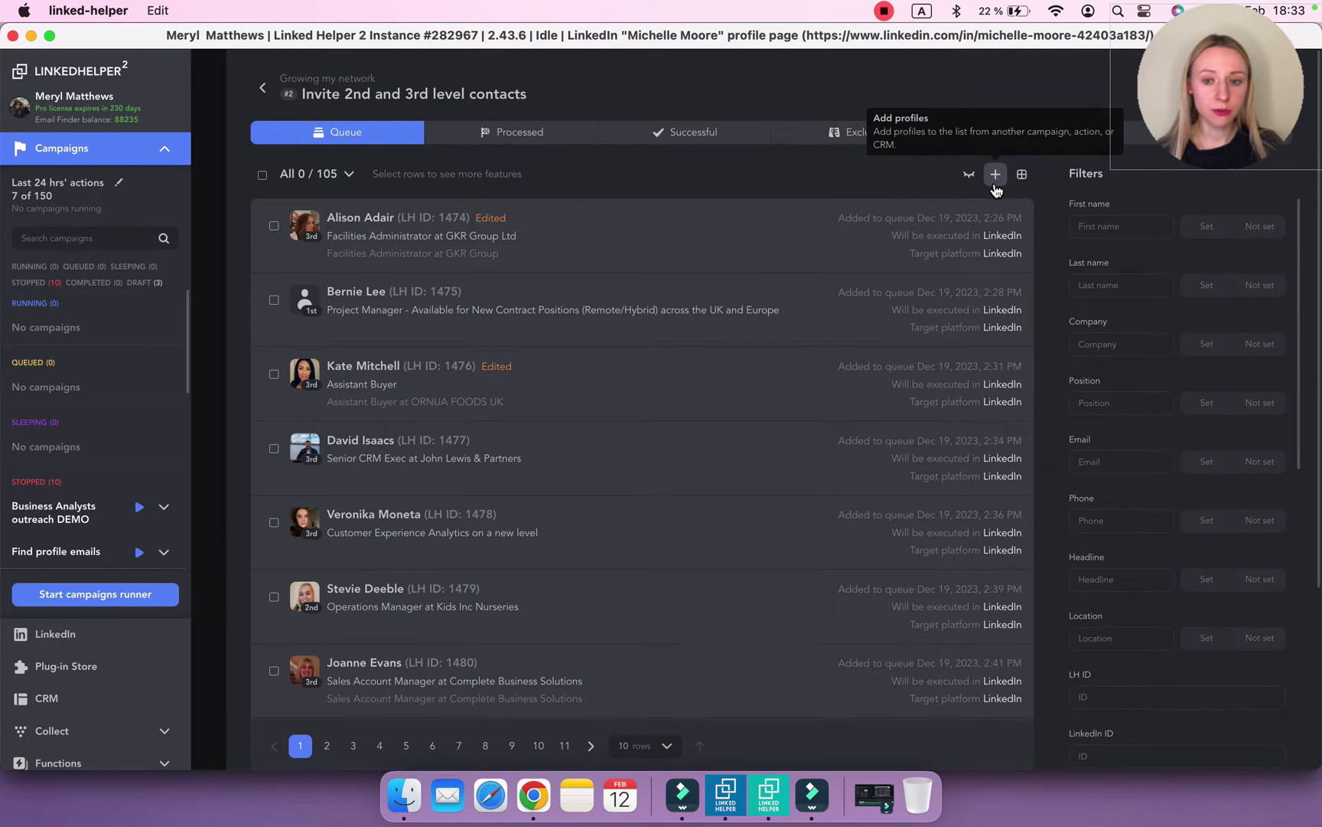
left_click(995, 184)
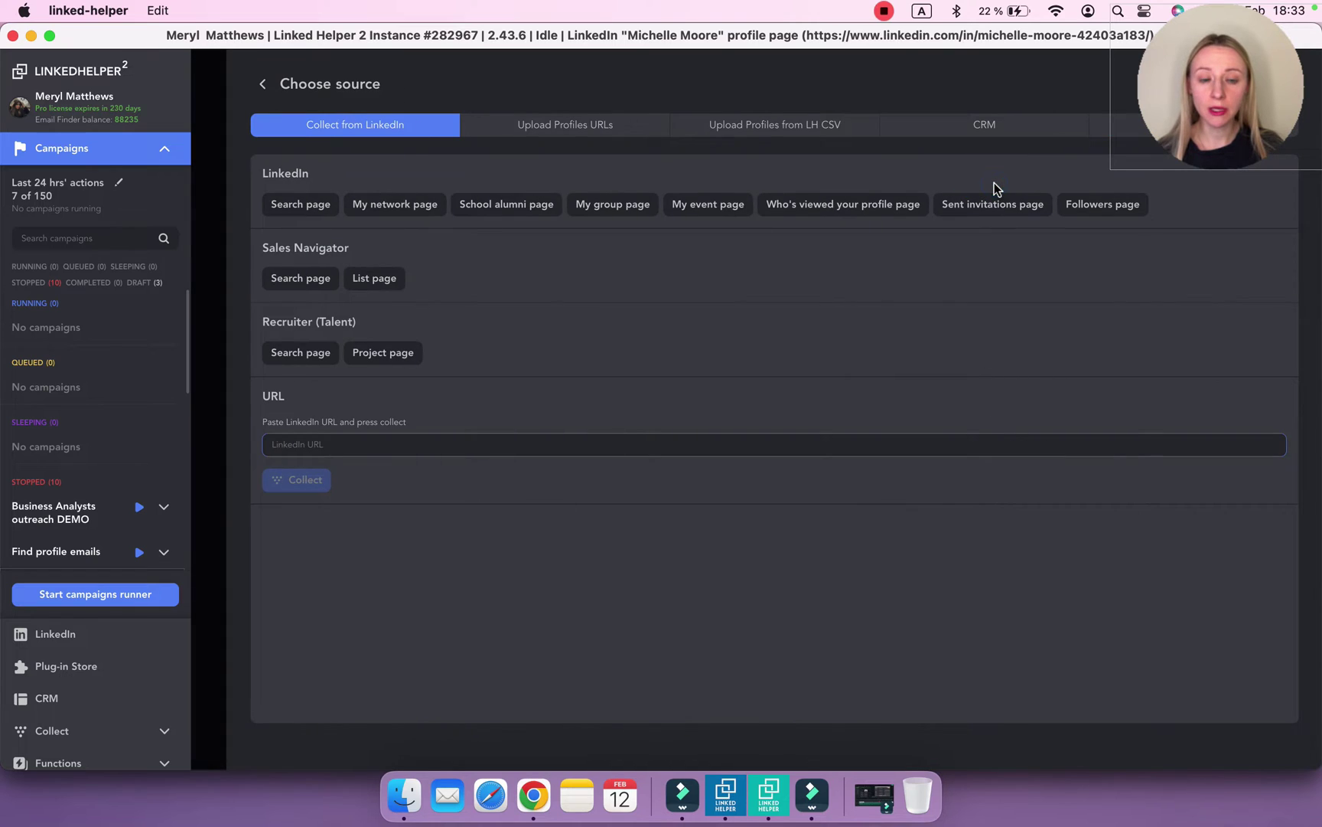
left_click(985, 136)
Filter the CRM profiles to those with the tag #newleads.
scroll(1137, 453, "down", 5)
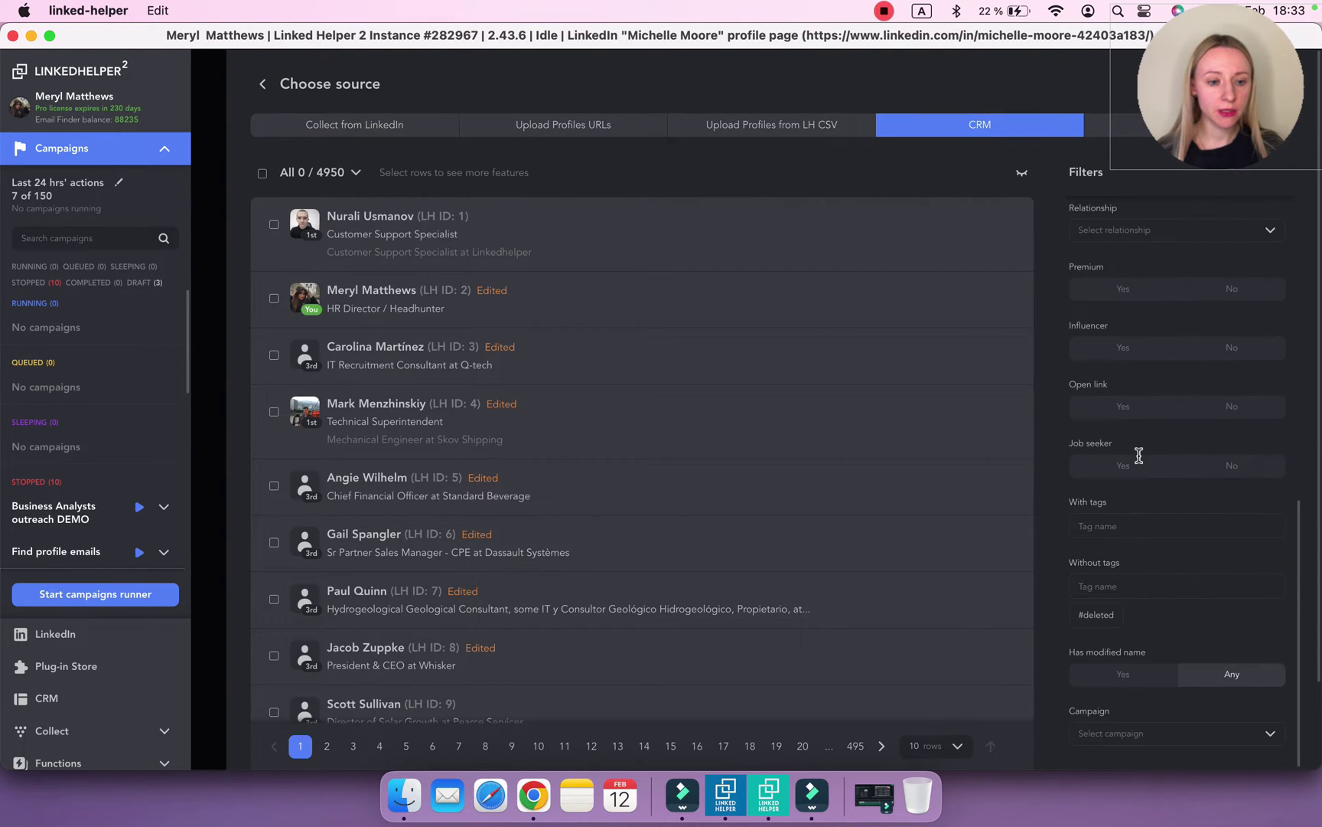
left_click(1116, 521)
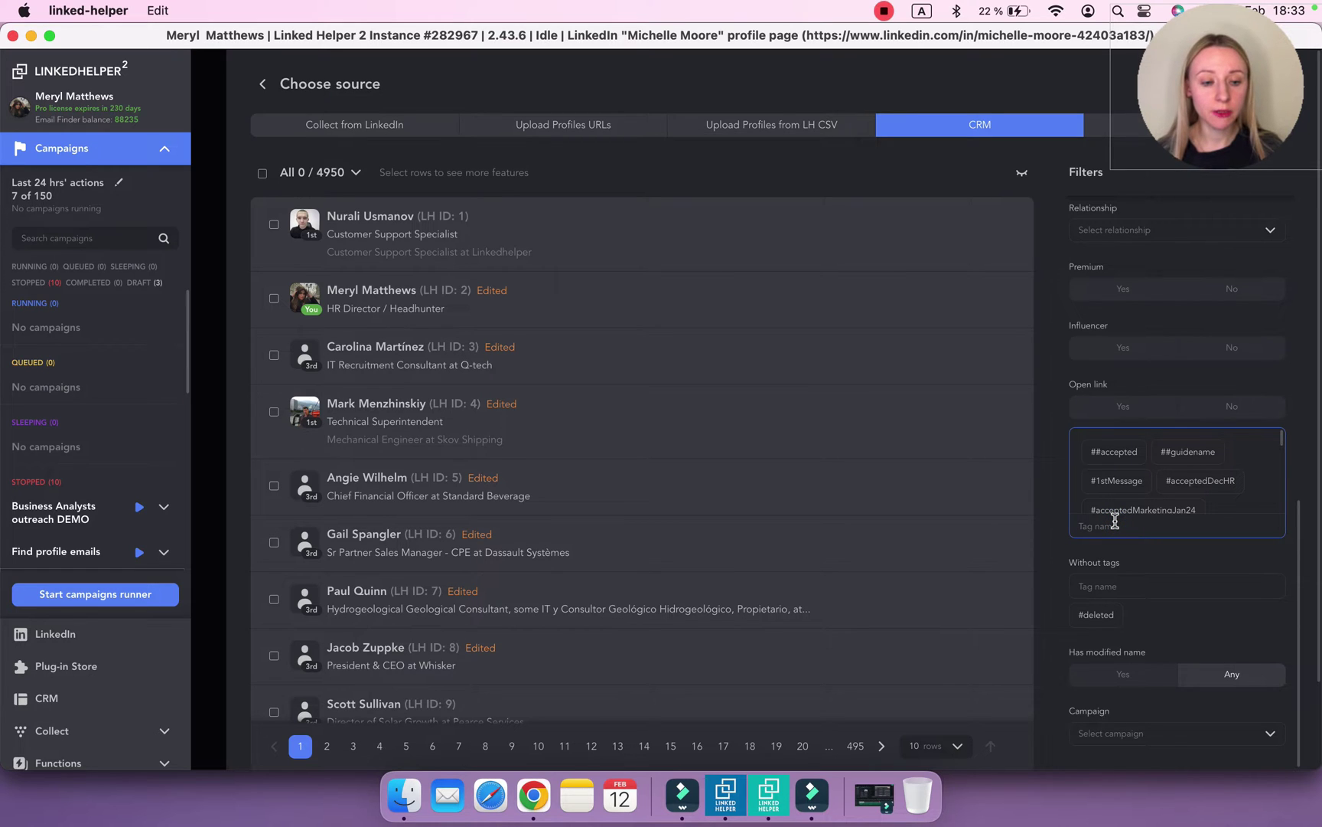
type("new")
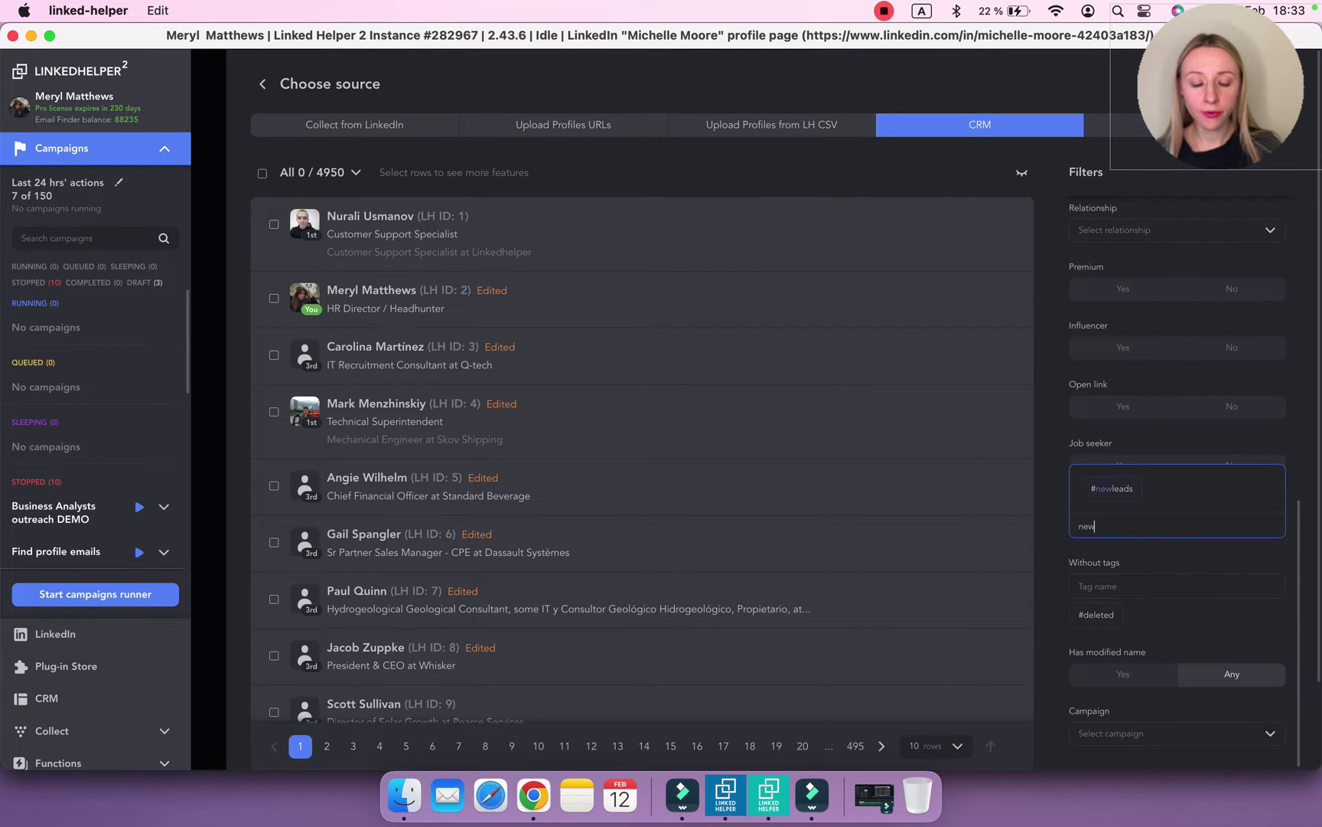
left_click(1113, 500)
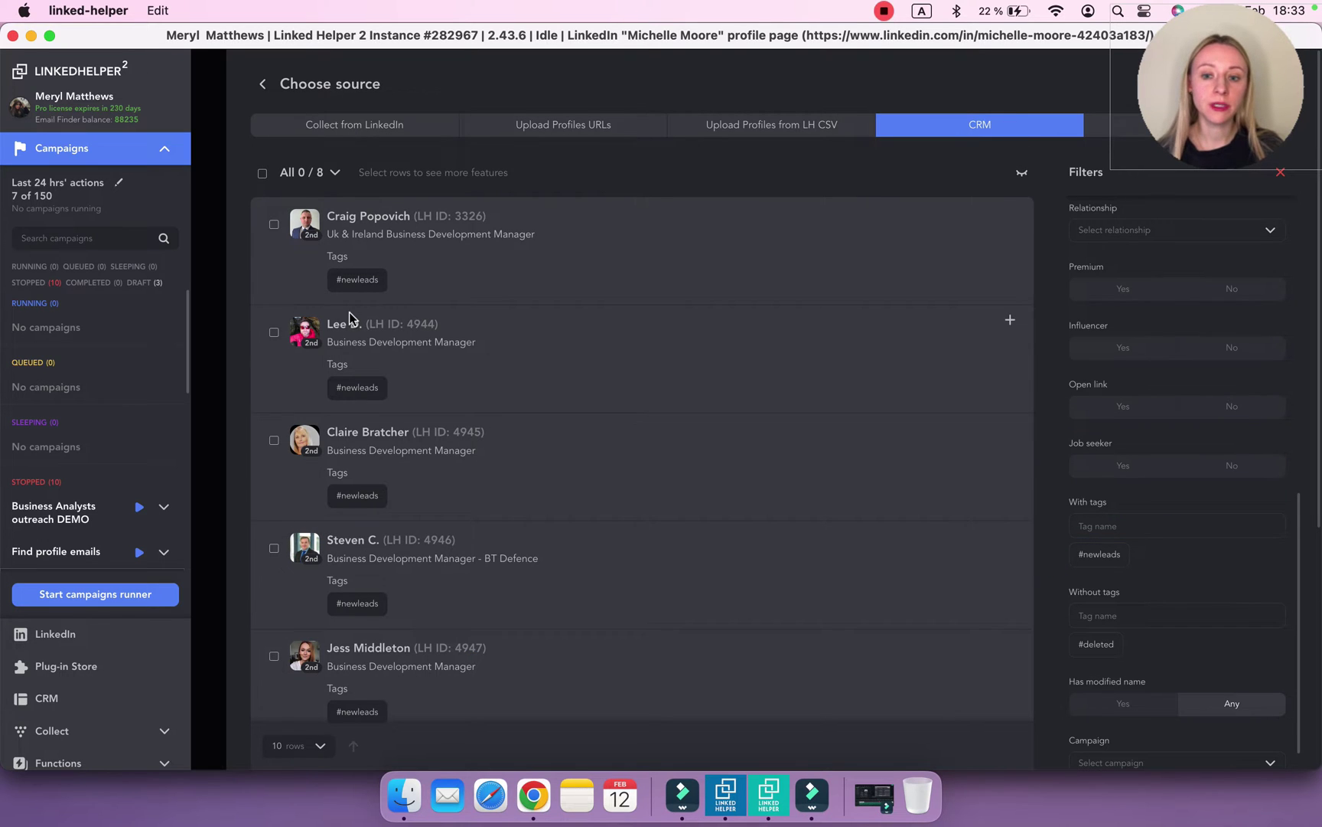
Add all profiles tagged #newleads to the invite action's queue and return to the campaign workflow.
left_click(261, 174)
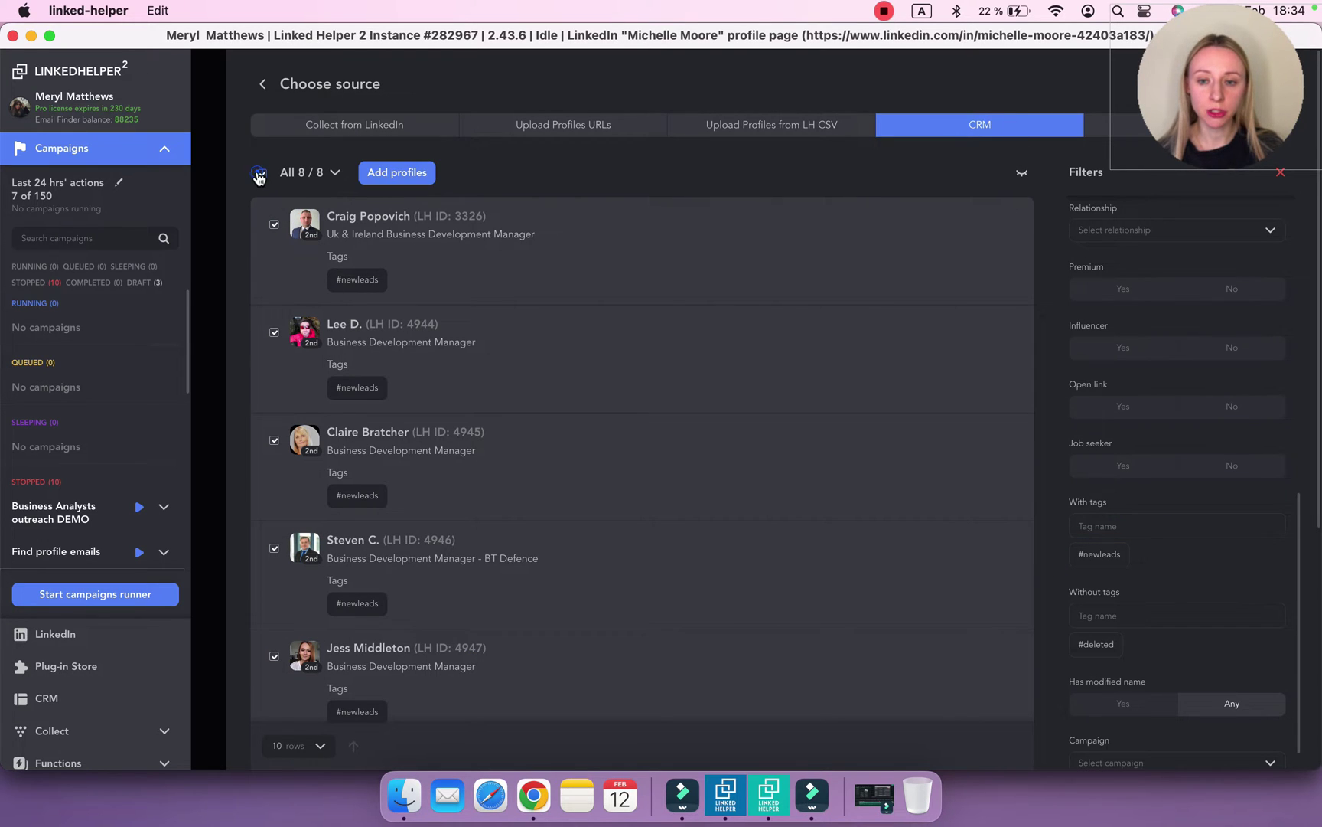
left_click(404, 178)
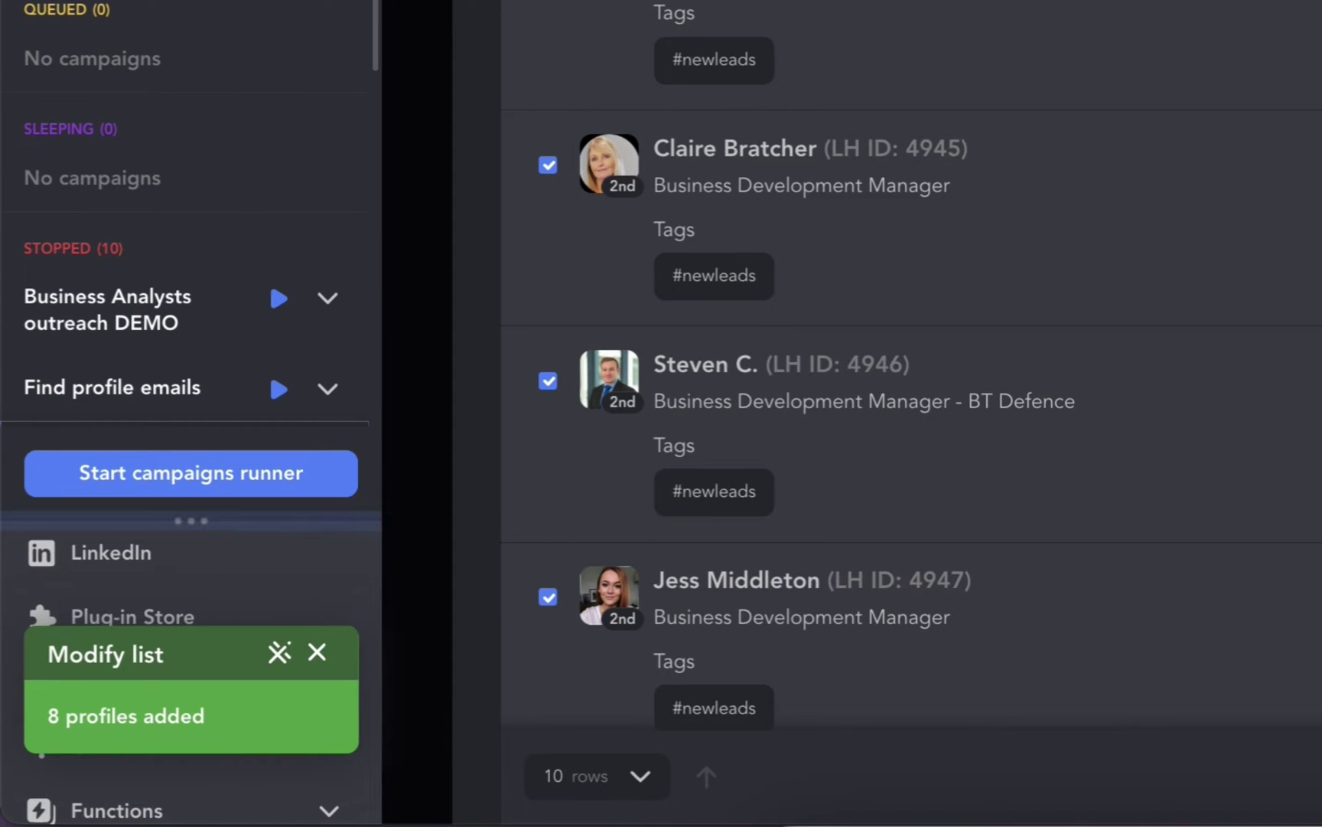
left_click(310, 2)
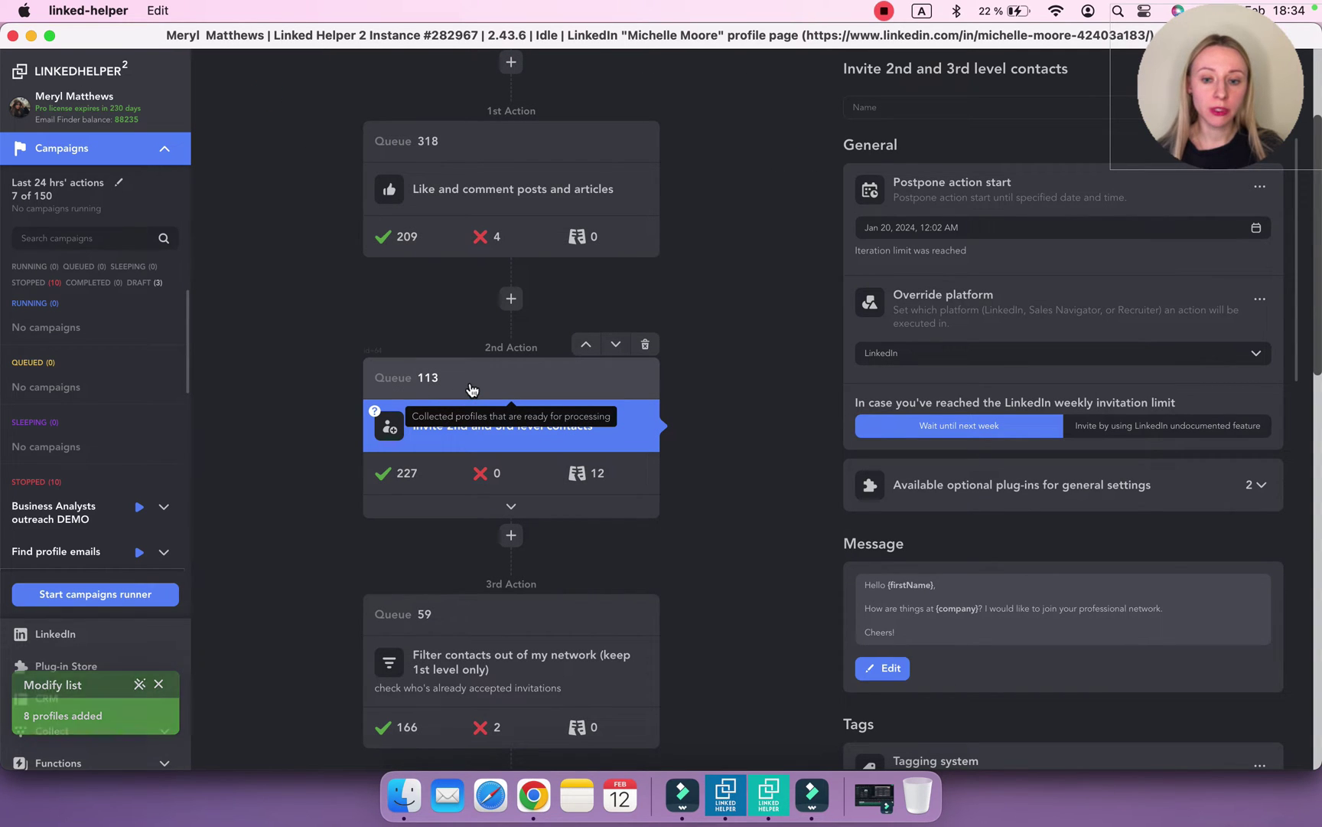
Filter the queue of the Invite 2nd and 3rd level contacts action by the tag #newleads, review the profiles and return to the workflow.
scroll(472, 390, "up", 1)
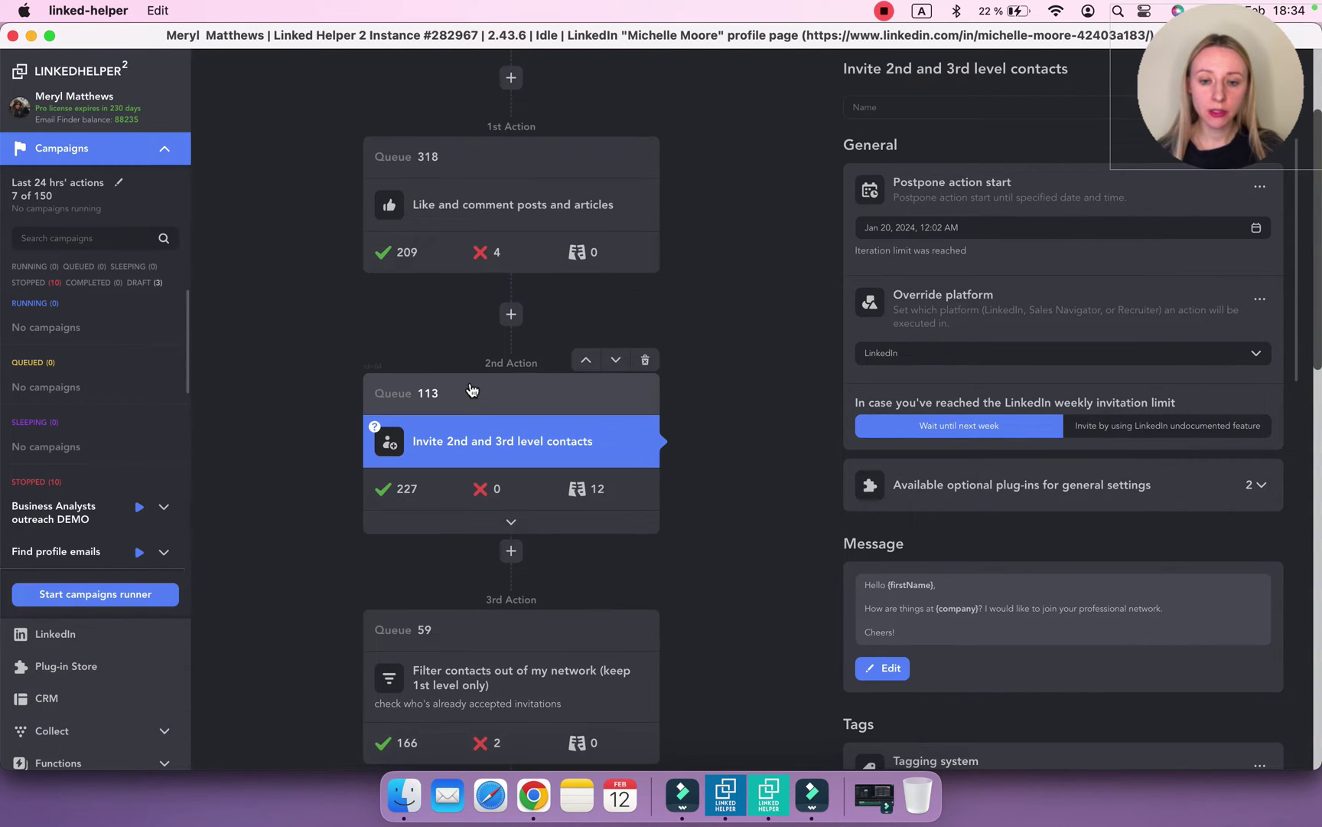
scroll(470, 402, "up", 2)
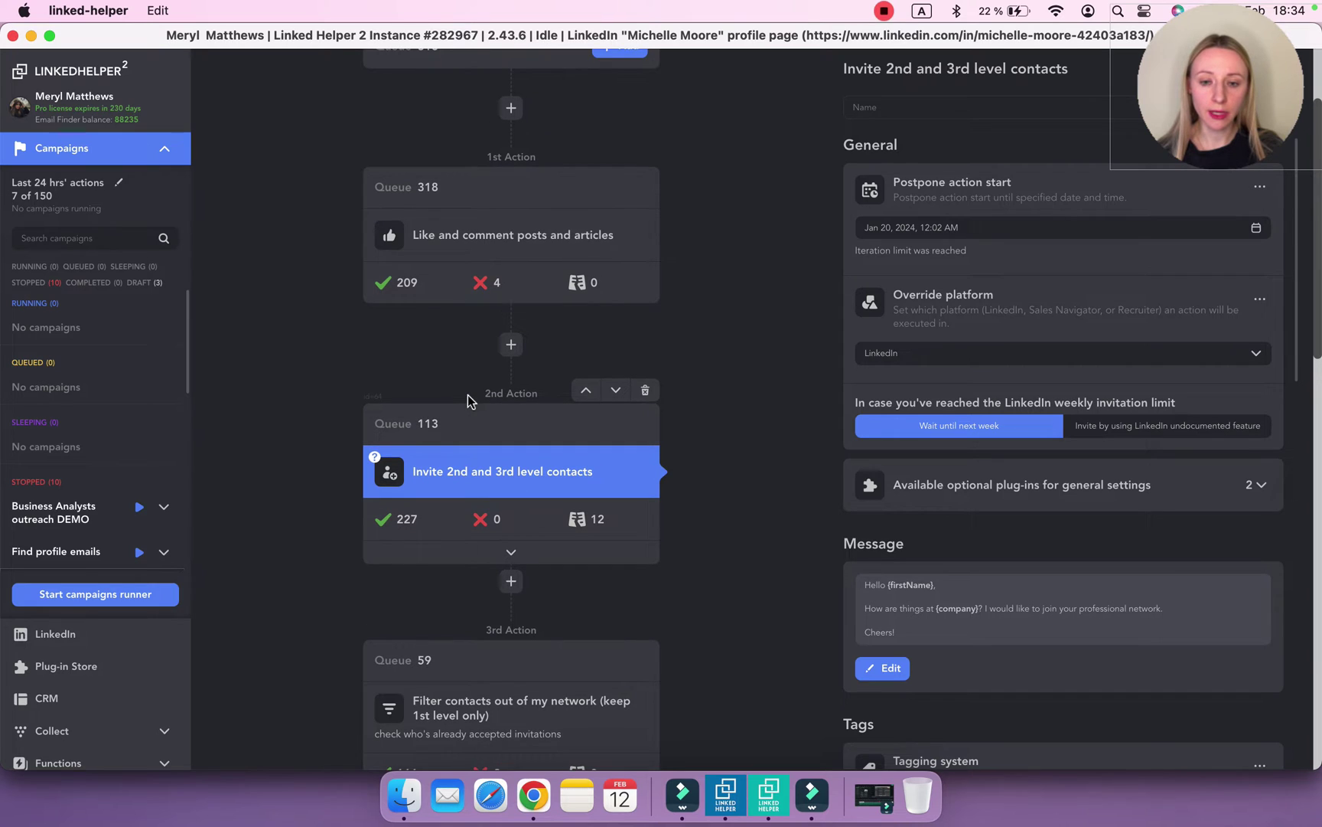
left_click(434, 426)
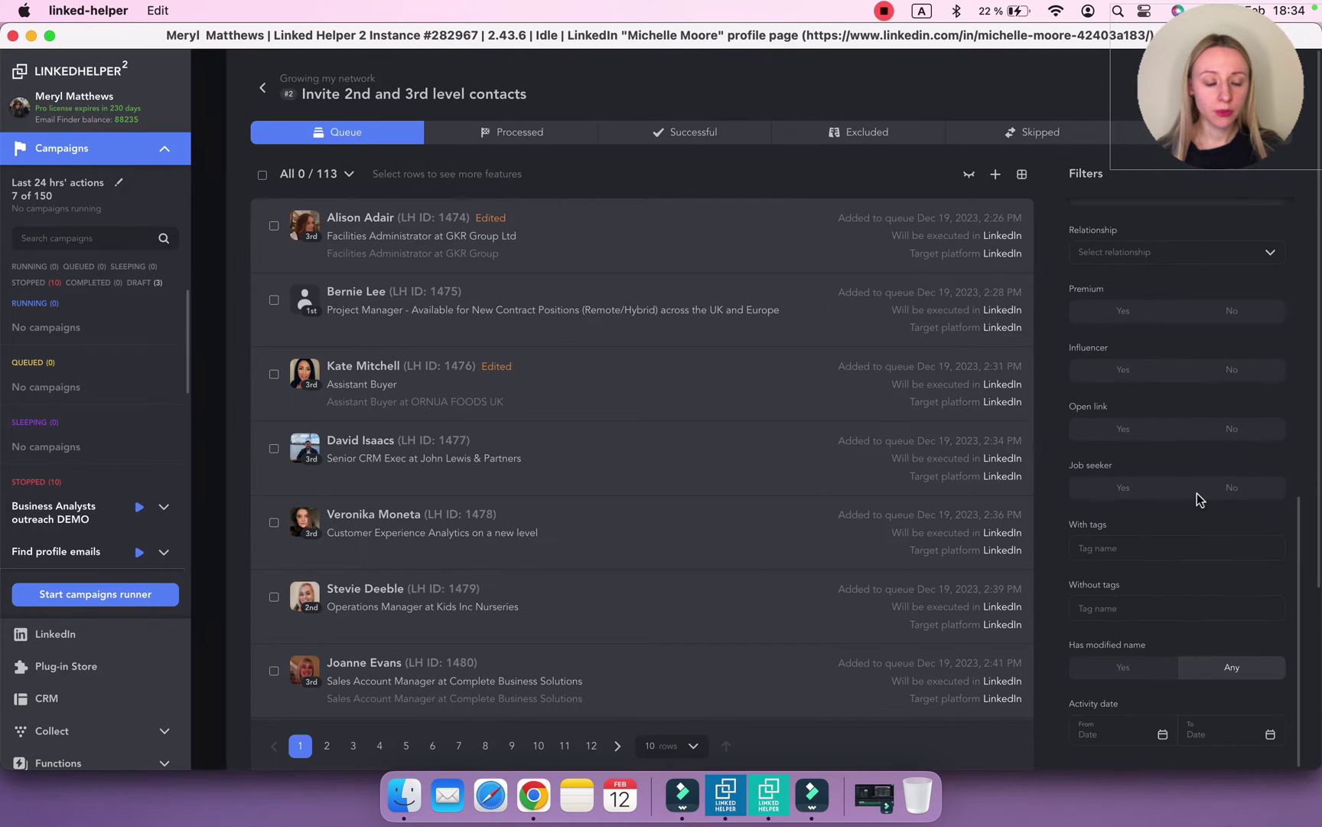
left_click(1118, 550)
left_click(1117, 551)
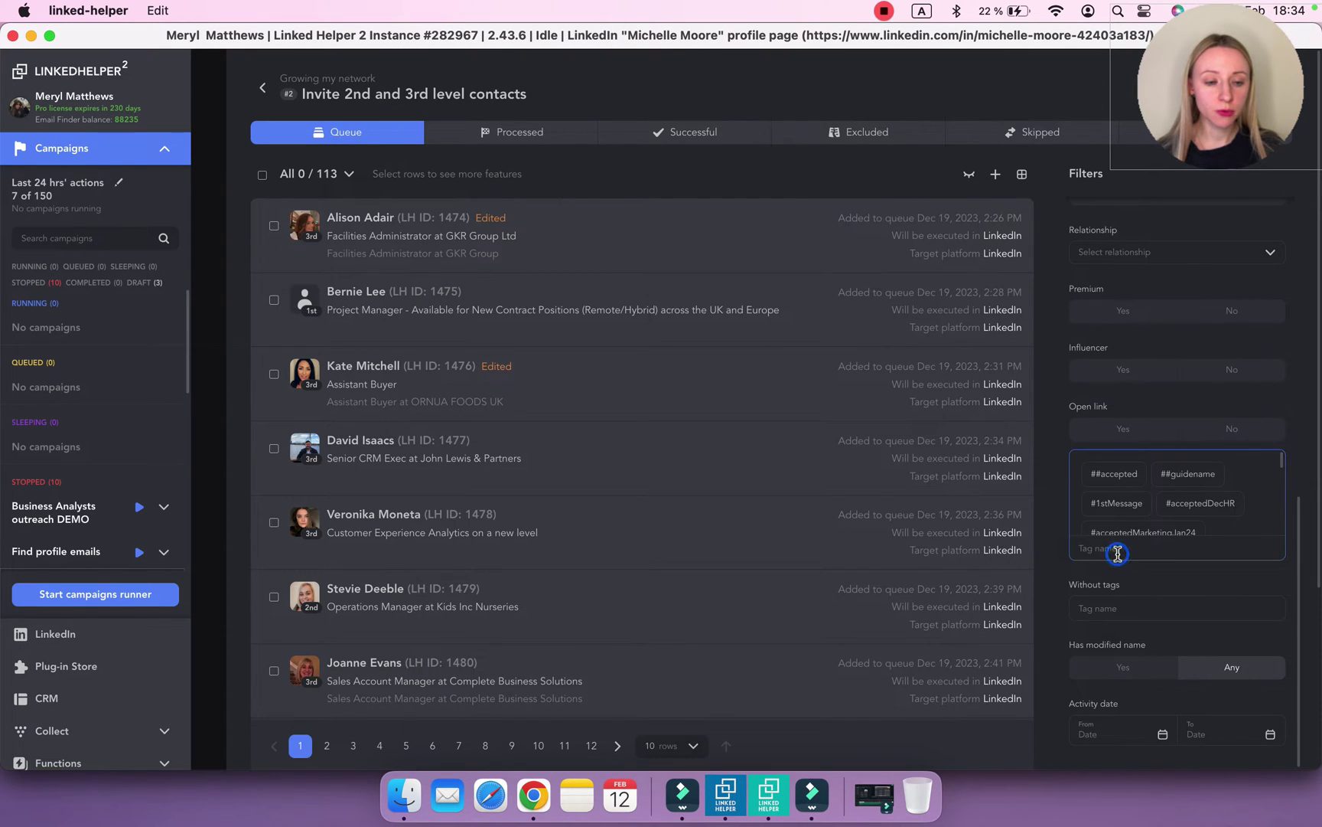
type("new")
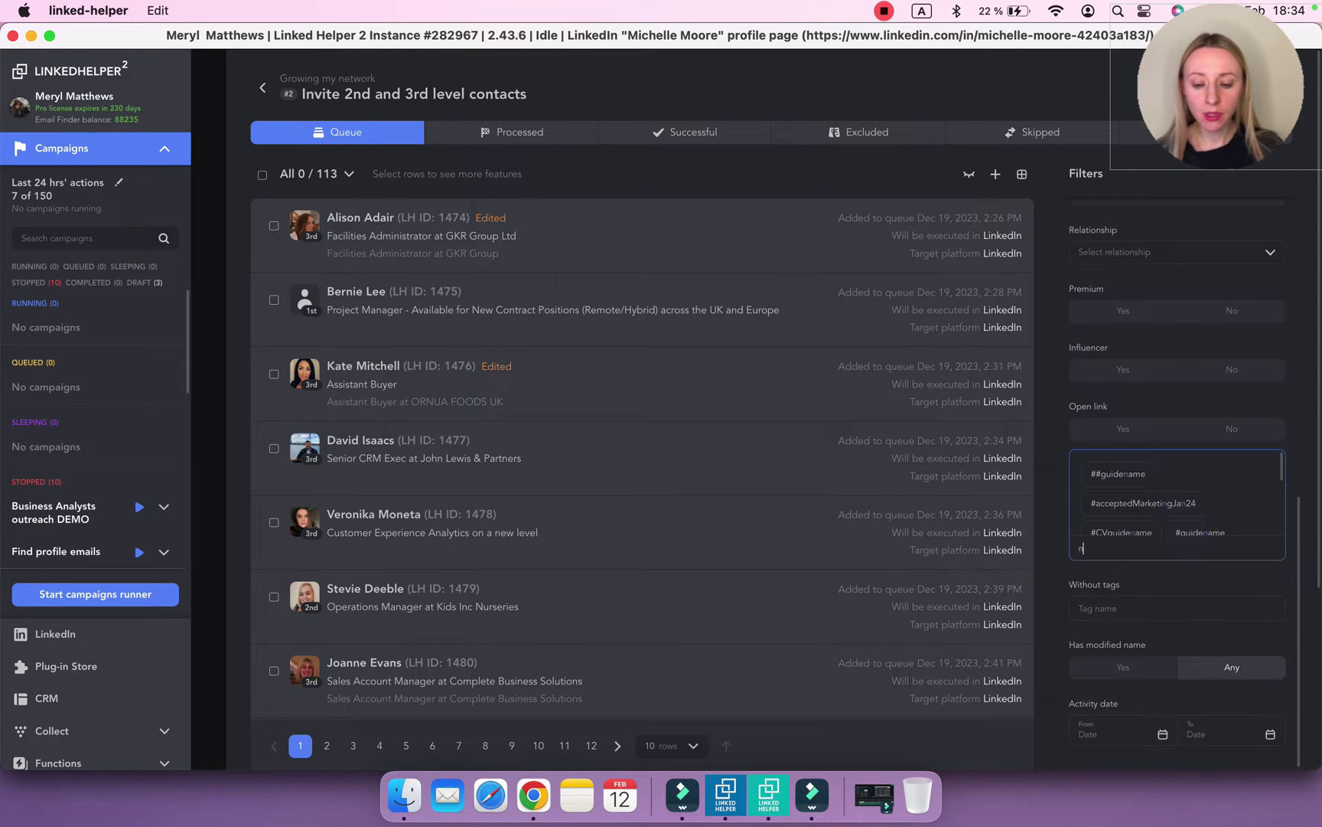
left_click(1121, 518)
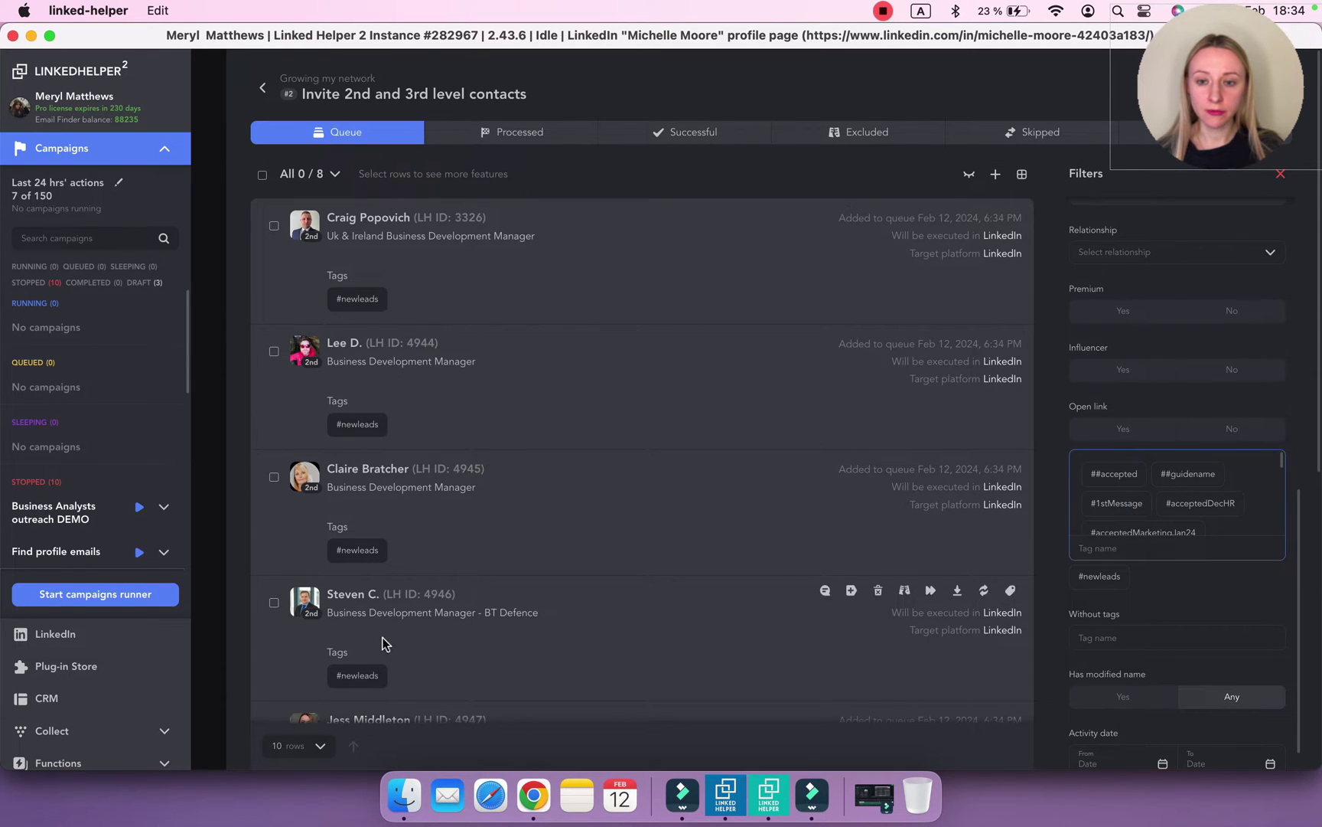
scroll(383, 643, "down", 5)
scroll(382, 460, "up", 5)
left_click(262, 95)
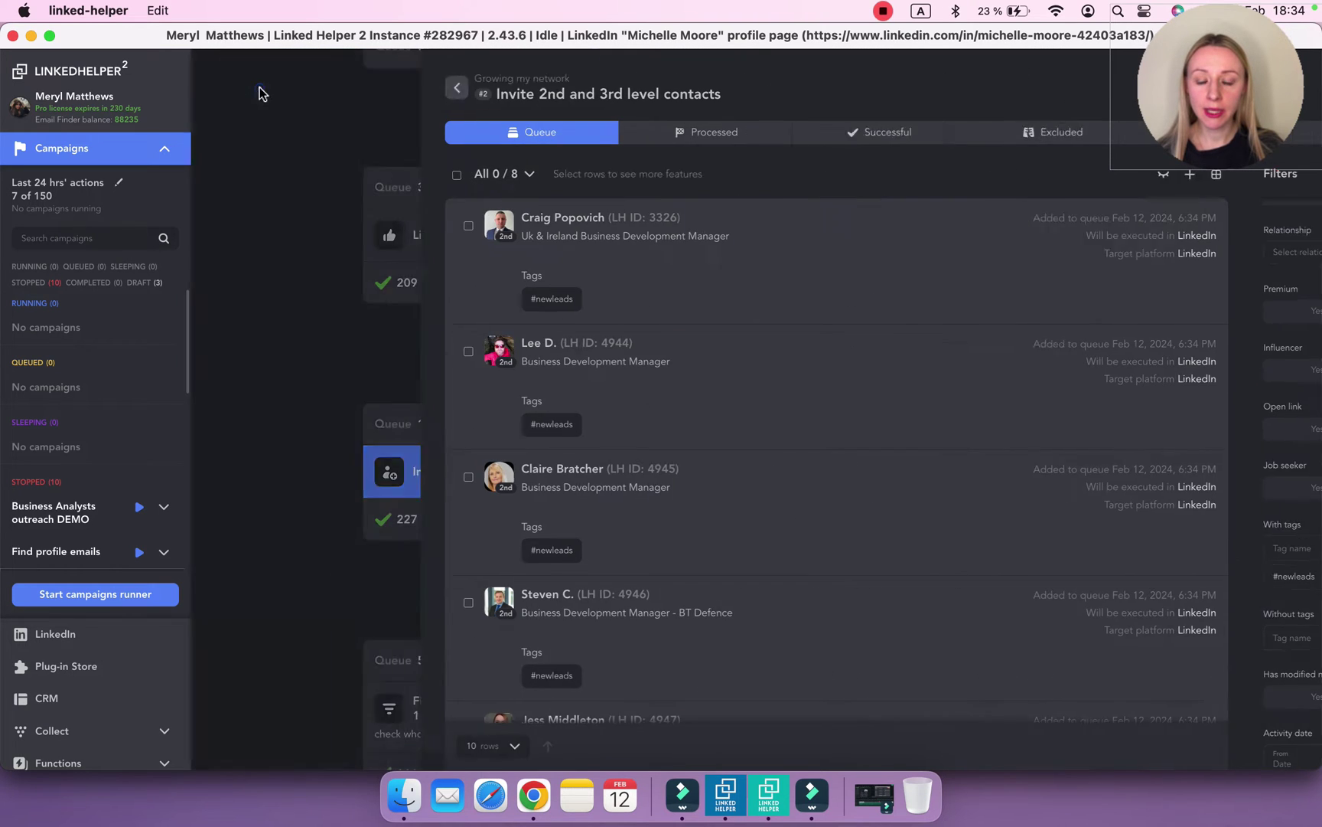
Check the Like and comment posts and articles queue for profiles tagged #newleads and return to the workflow.
left_click(428, 188)
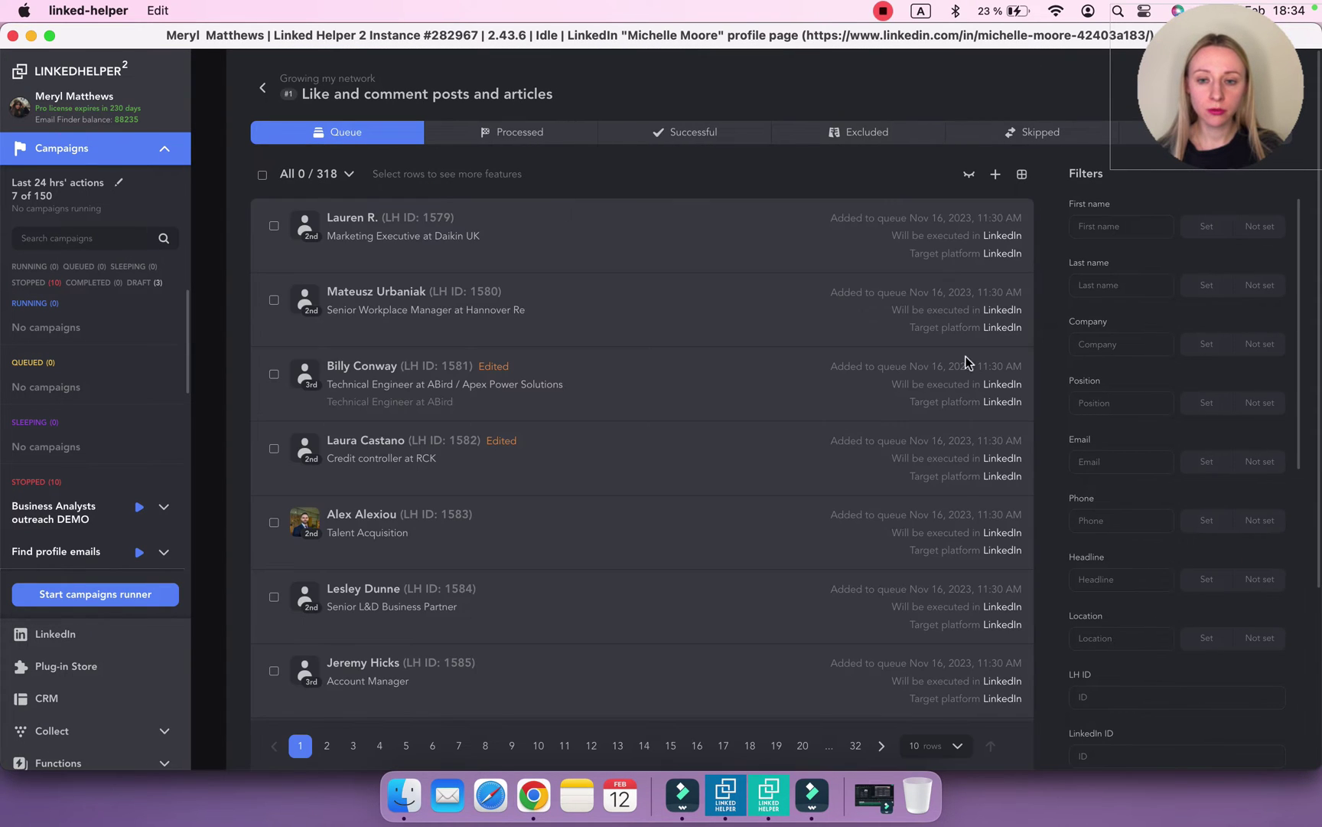
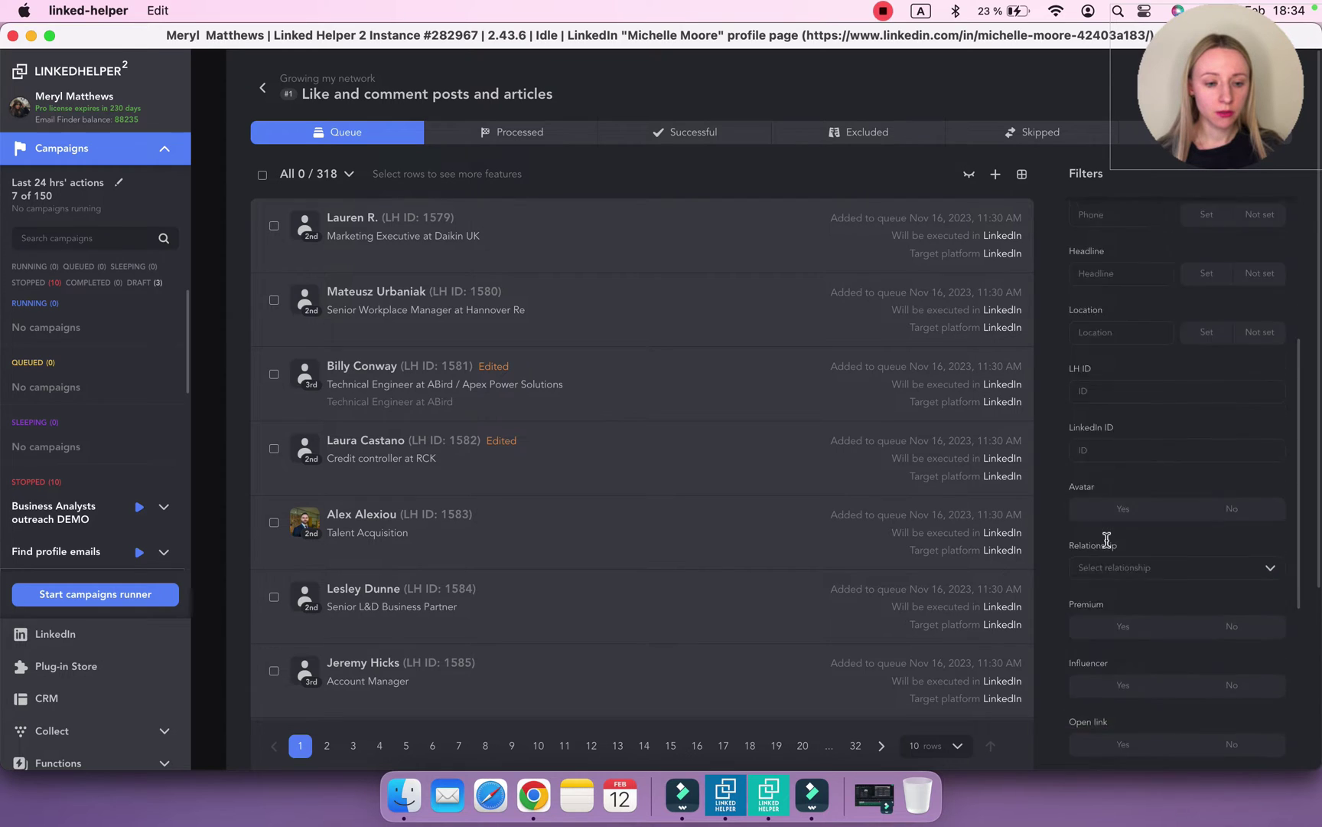
left_click(1109, 561)
type("new")
left_click(1110, 522)
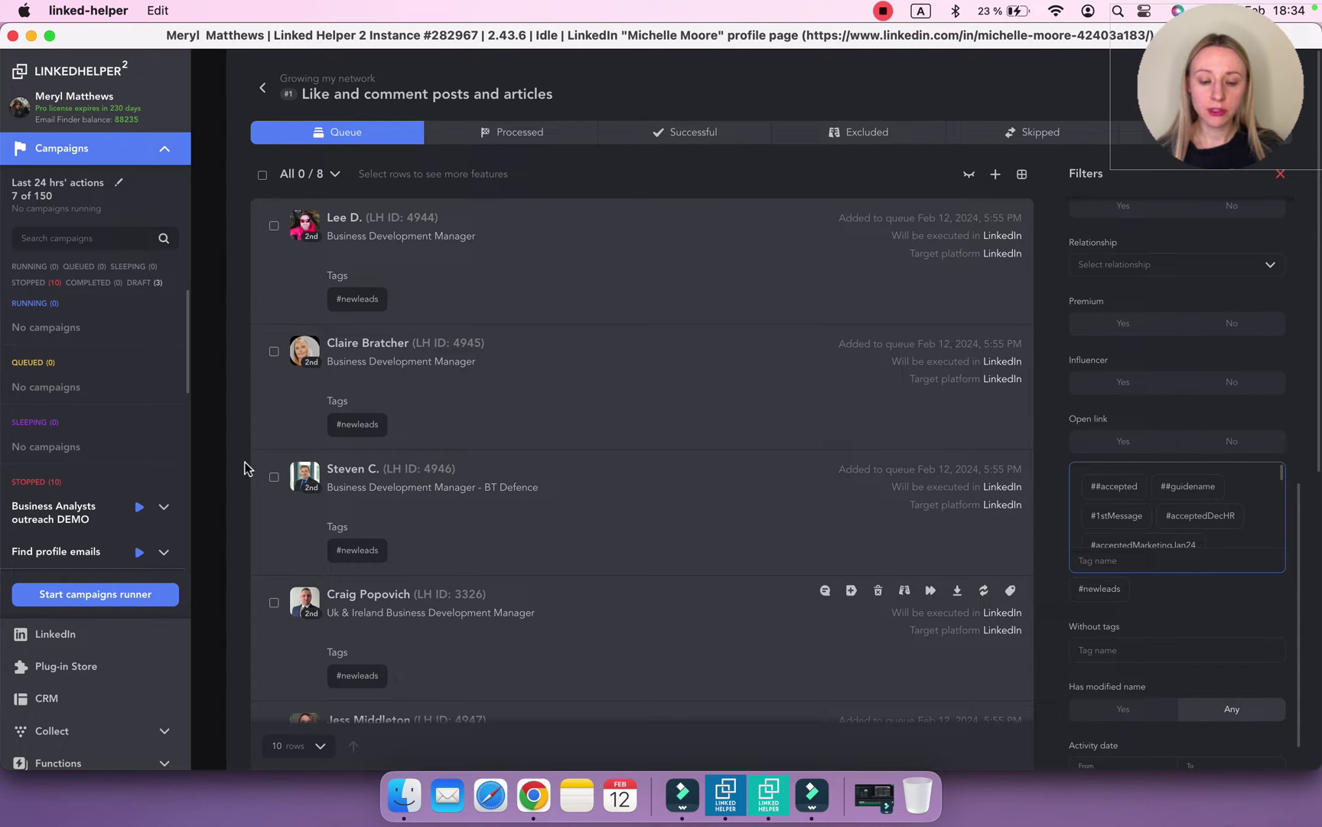
left_click(263, 87)
mouse_move(467, 200)
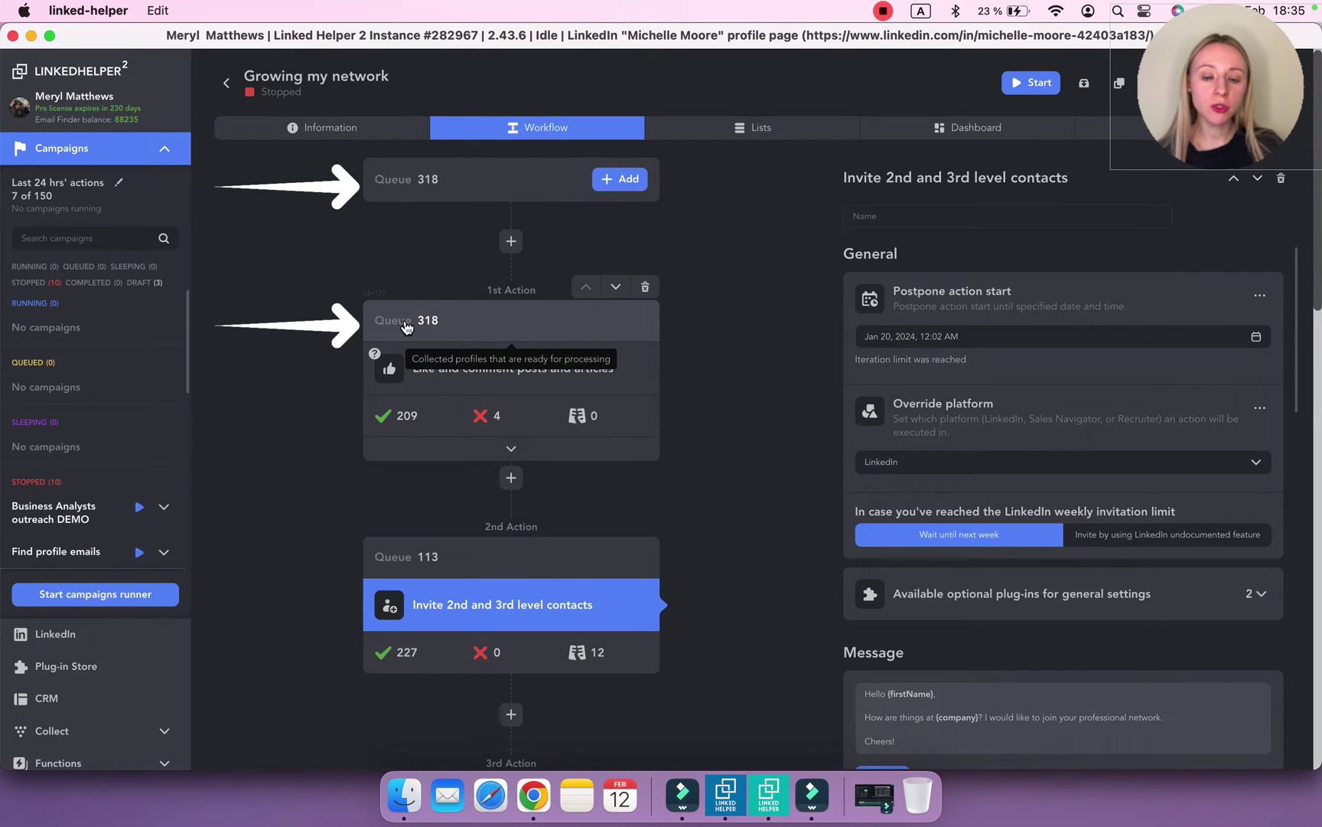
Open the queue of the Like and comment posts and articles action and filter it to profiles with the tag #newleads.
left_click(414, 368)
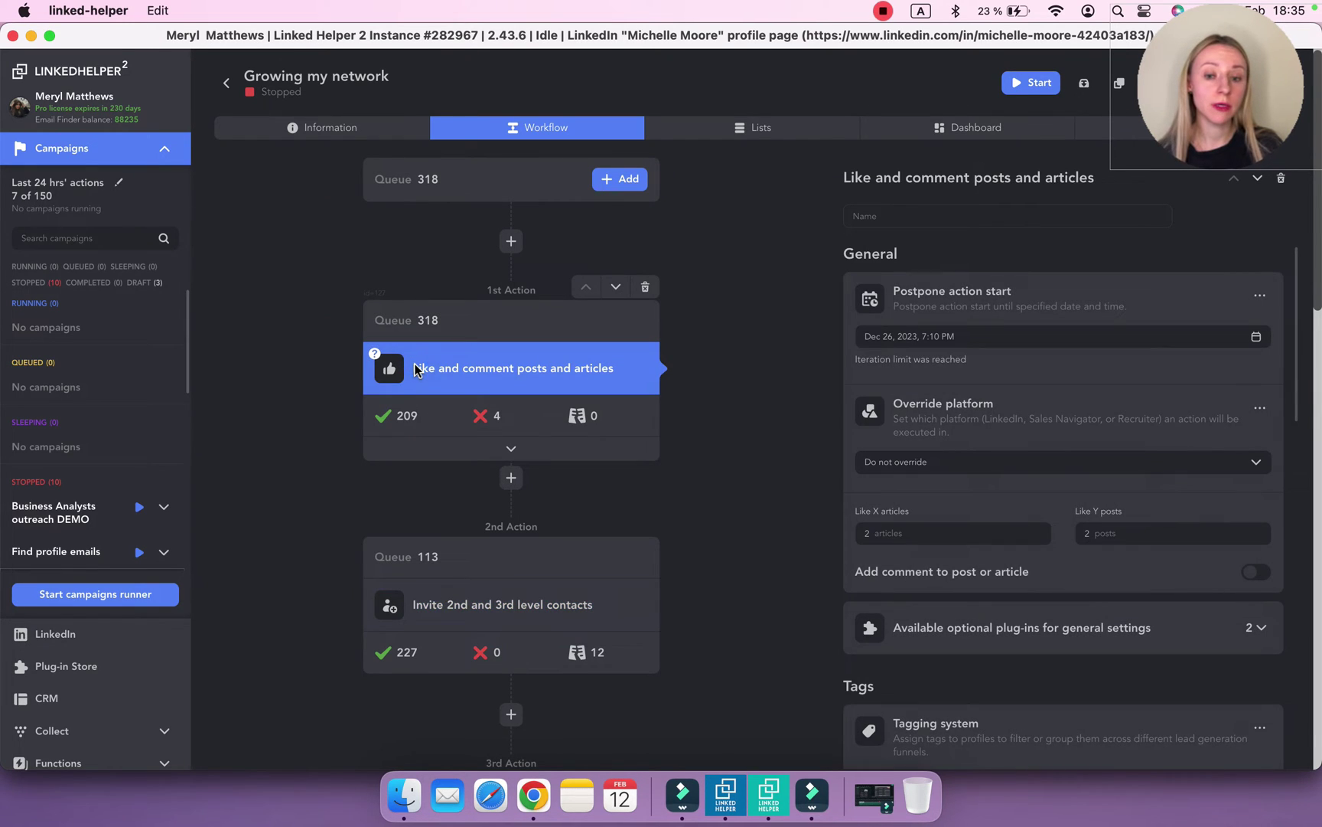
left_click(424, 322)
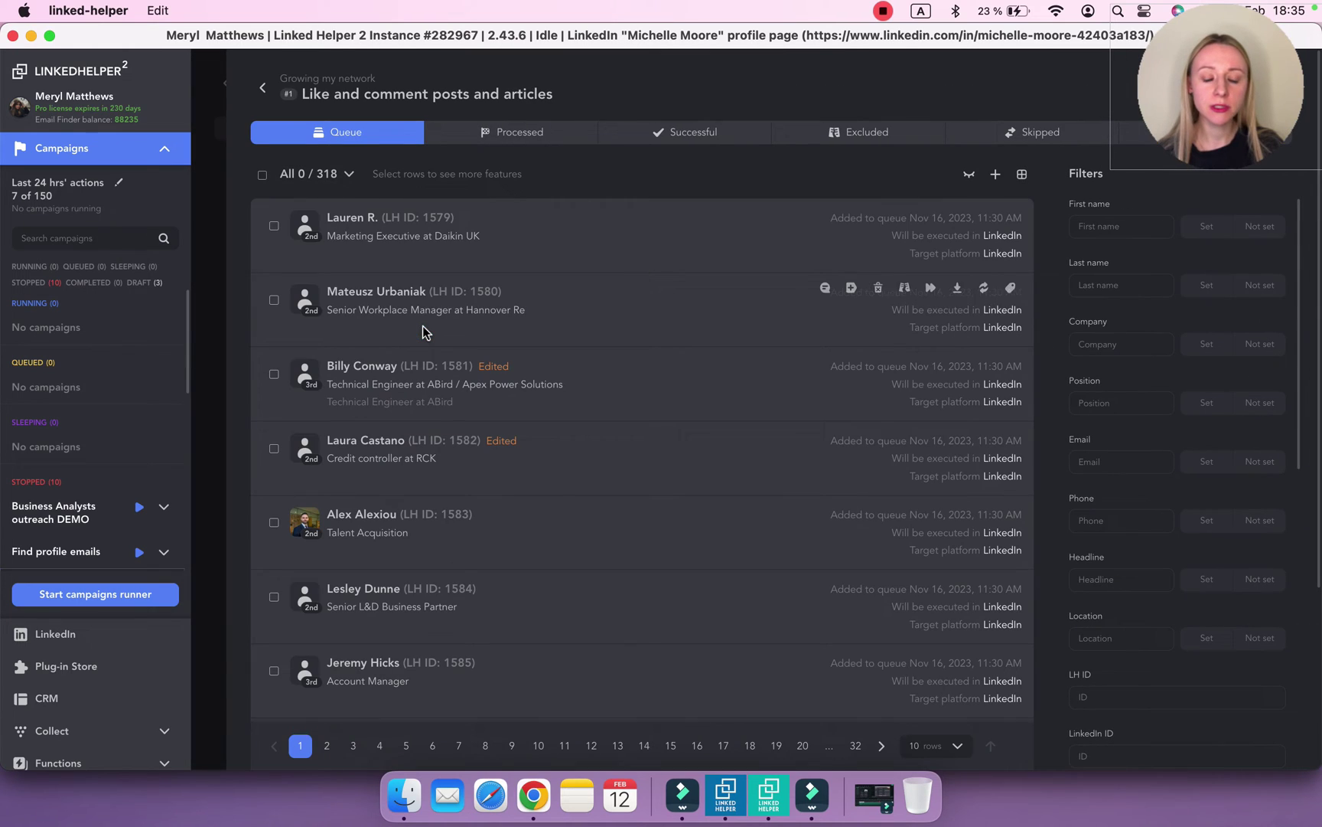
scroll(1082, 511, "down", 10)
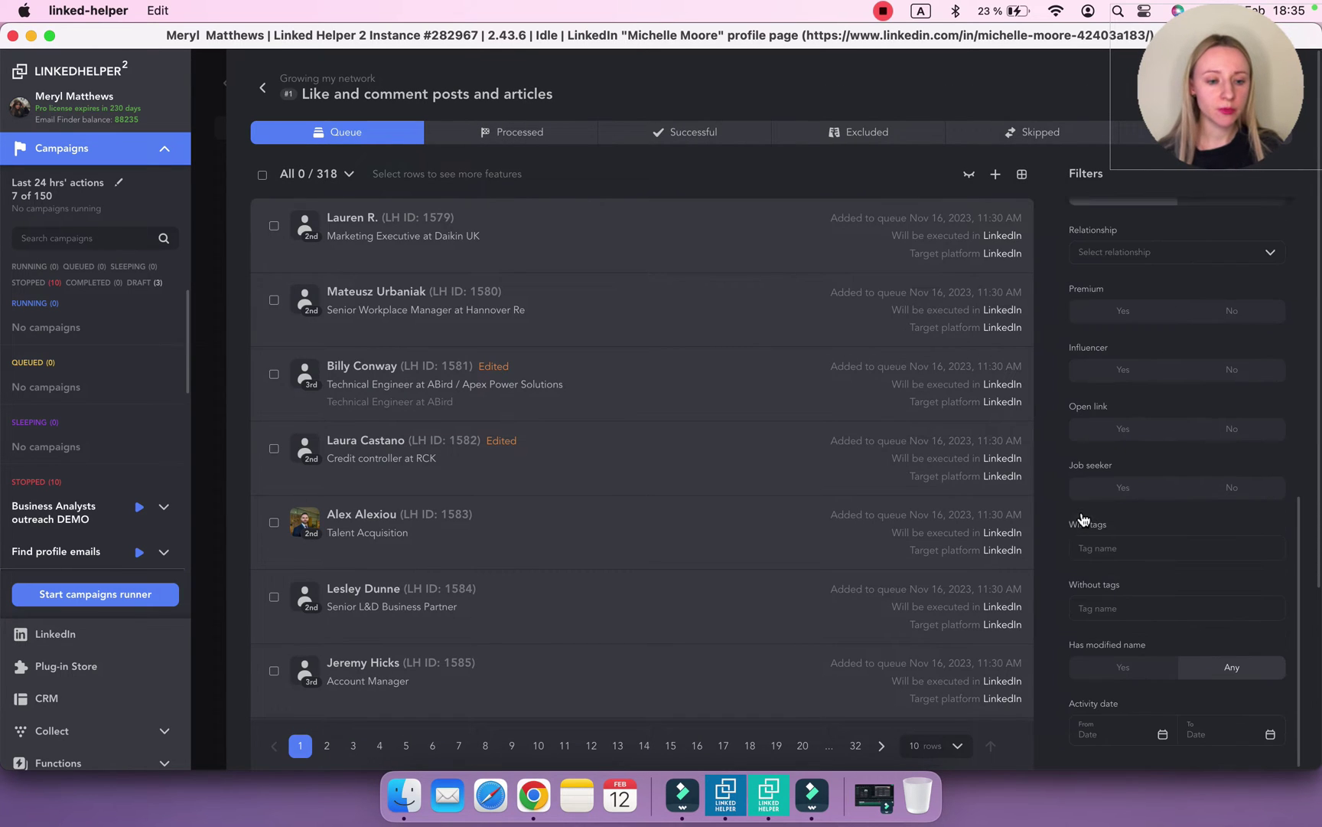
left_click(1096, 549)
type("new")
left_click(1104, 508)
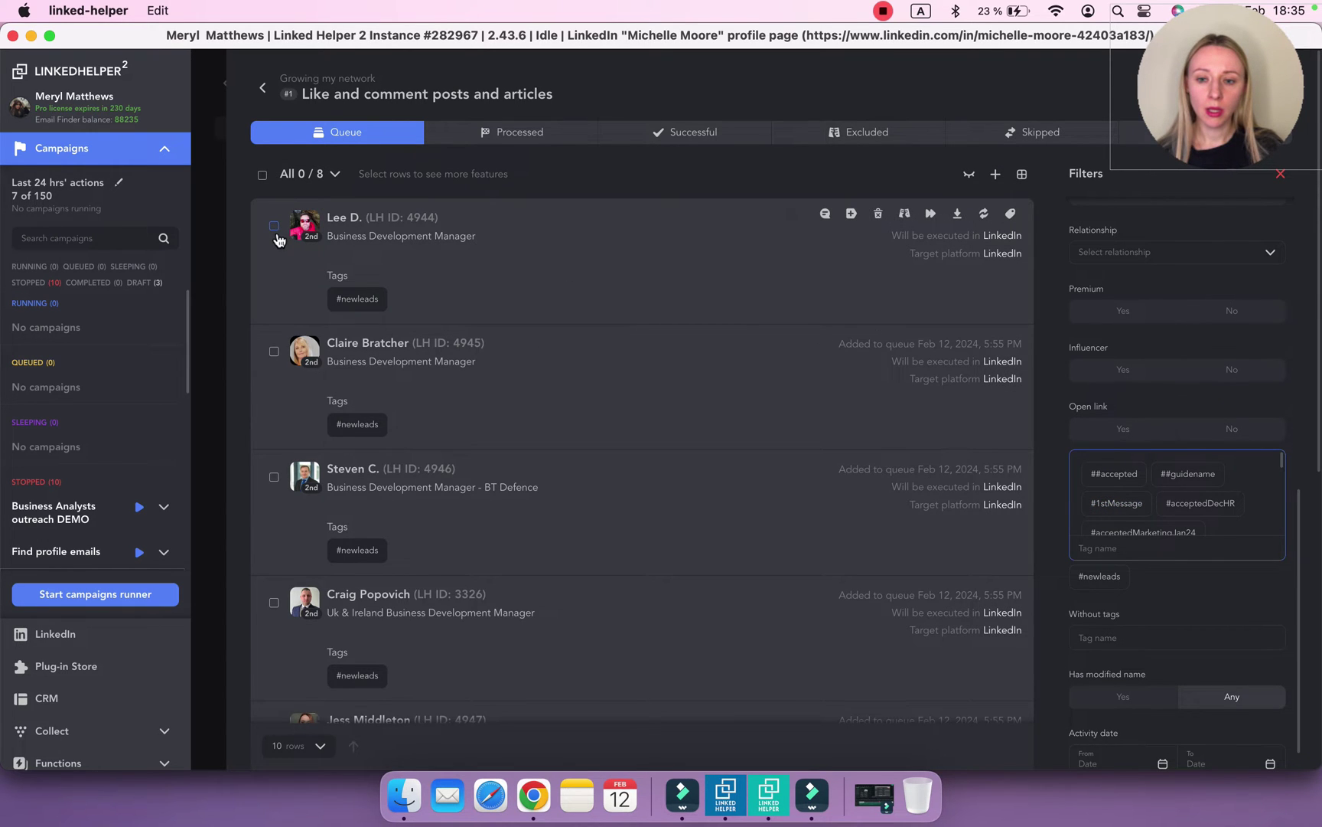
Move all filtered #newleads profiles to the next action and return to the campaign workflow.
left_click(262, 175)
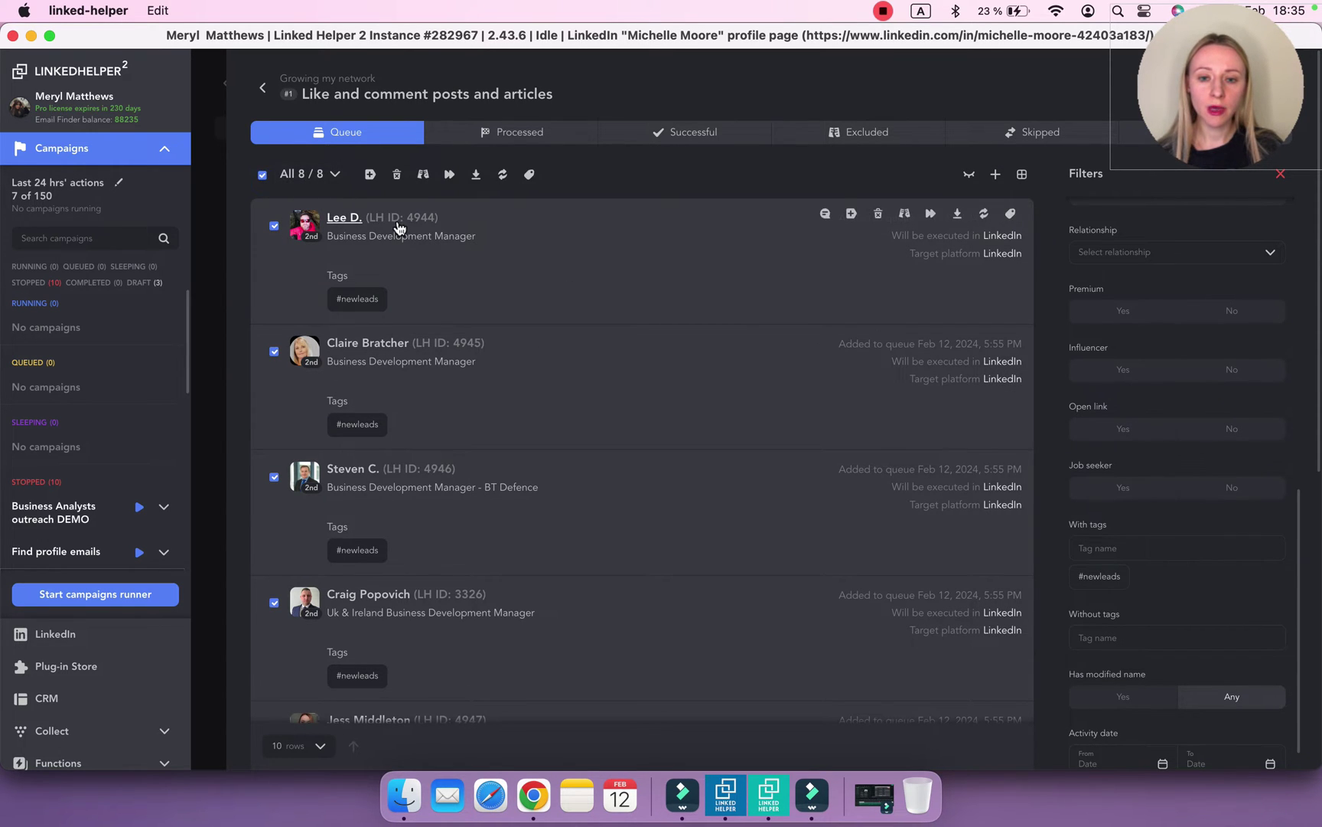
left_click(450, 184)
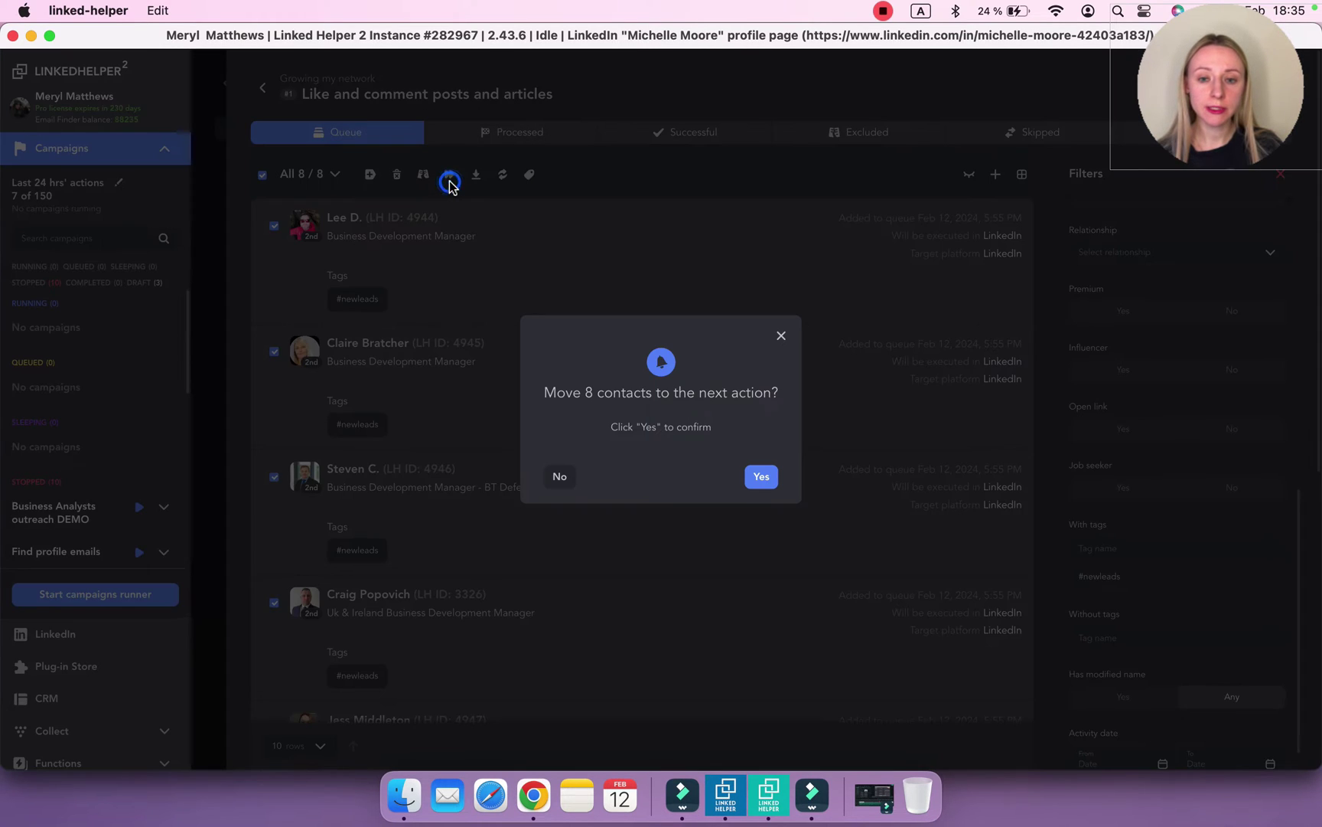
left_click(758, 485)
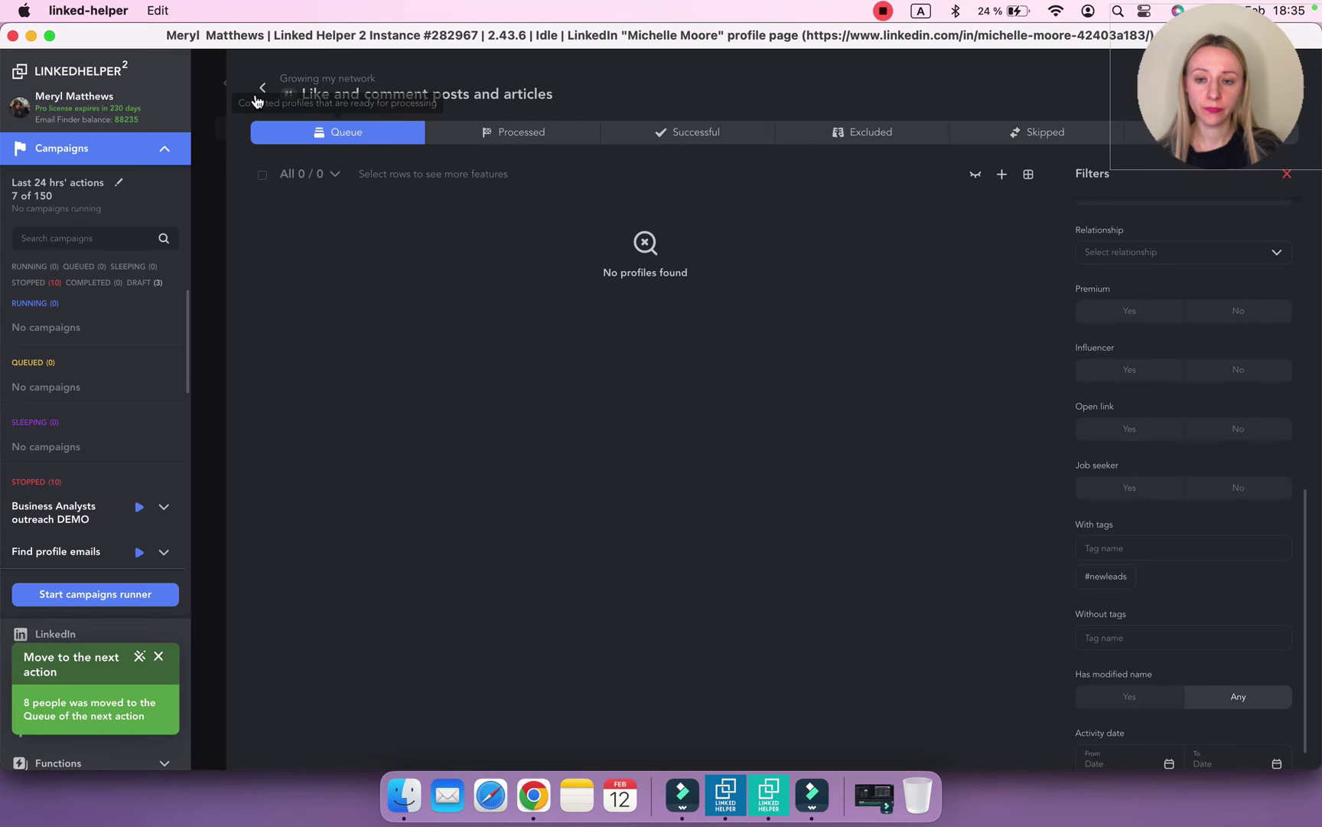
left_click(257, 94)
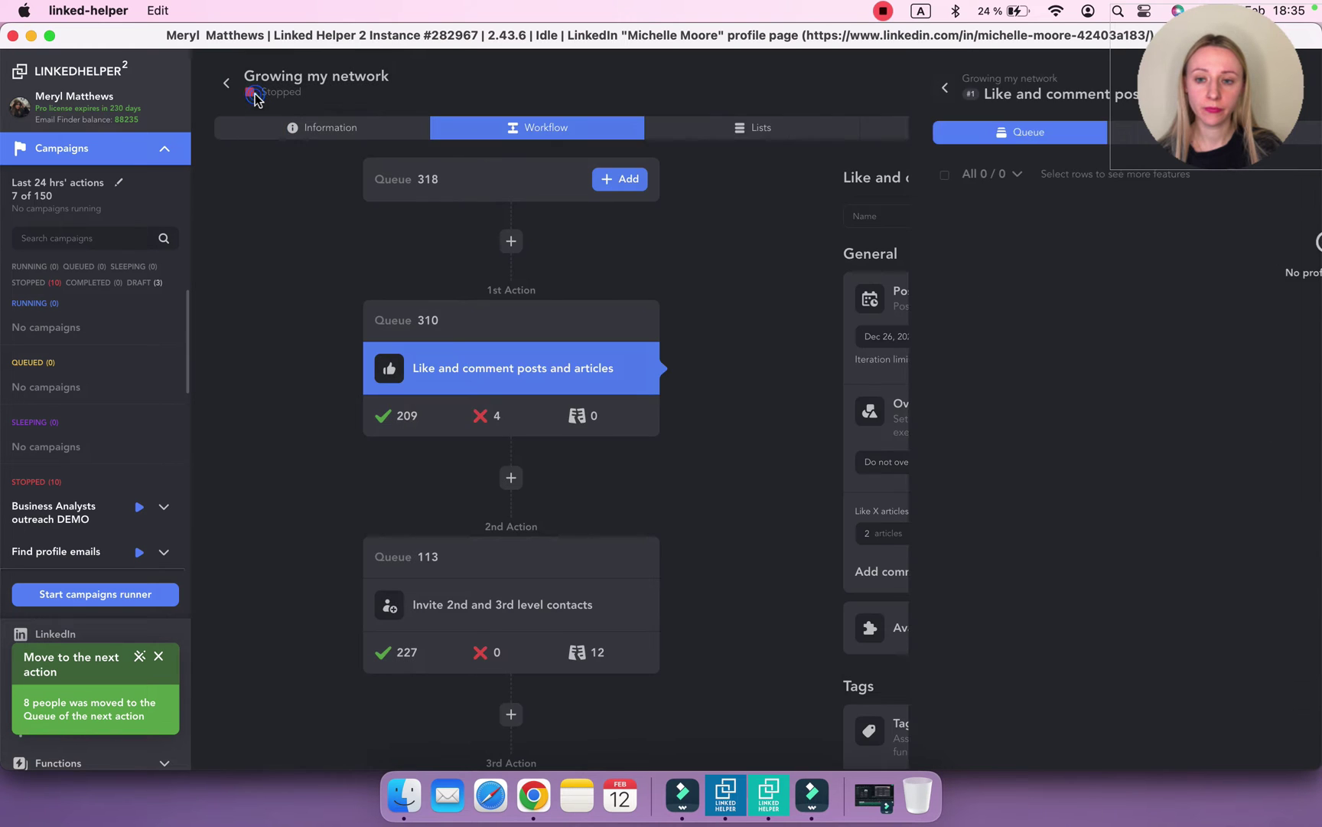
Move the last four profiles on page 31 of the Like and comment posts and articles queue to the next action and return to the workflow.
left_click(421, 191)
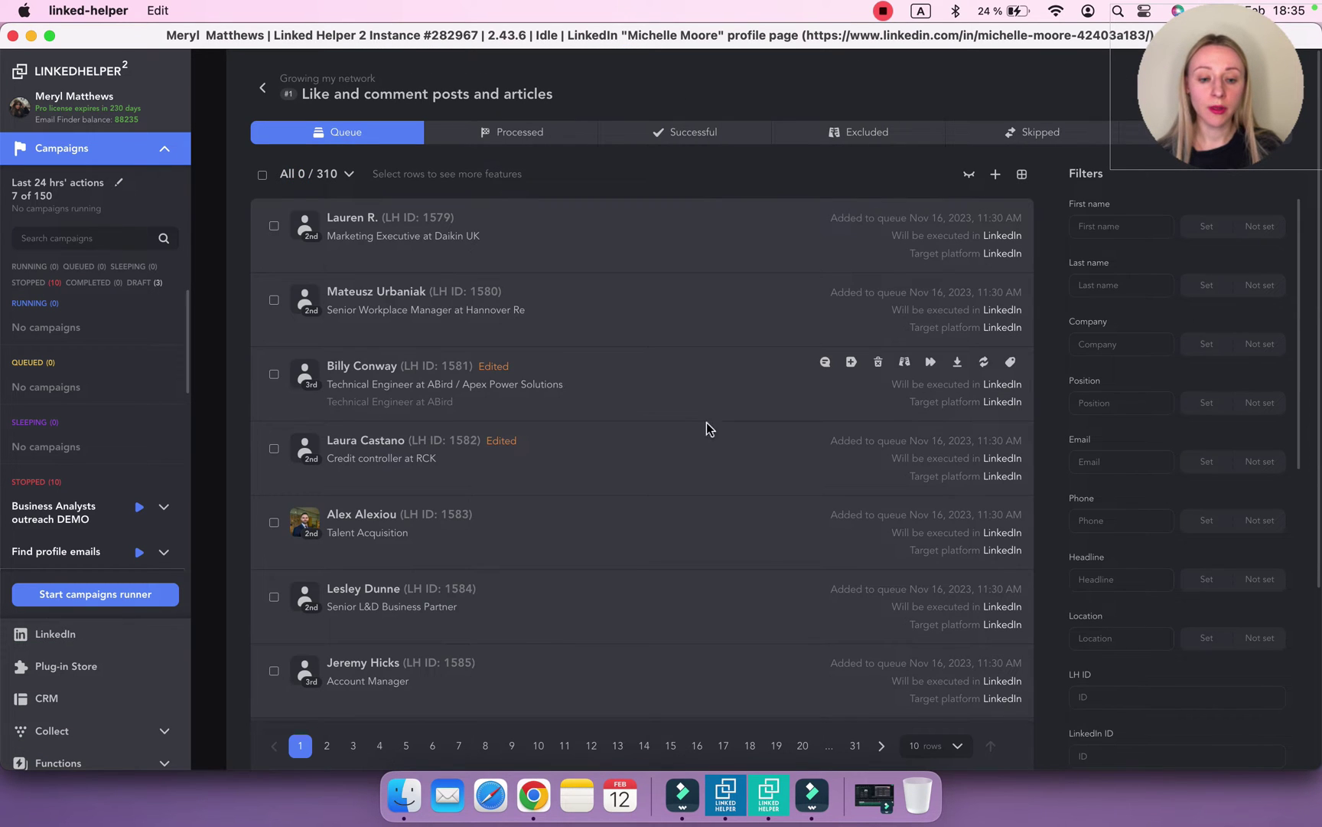
left_click(855, 742)
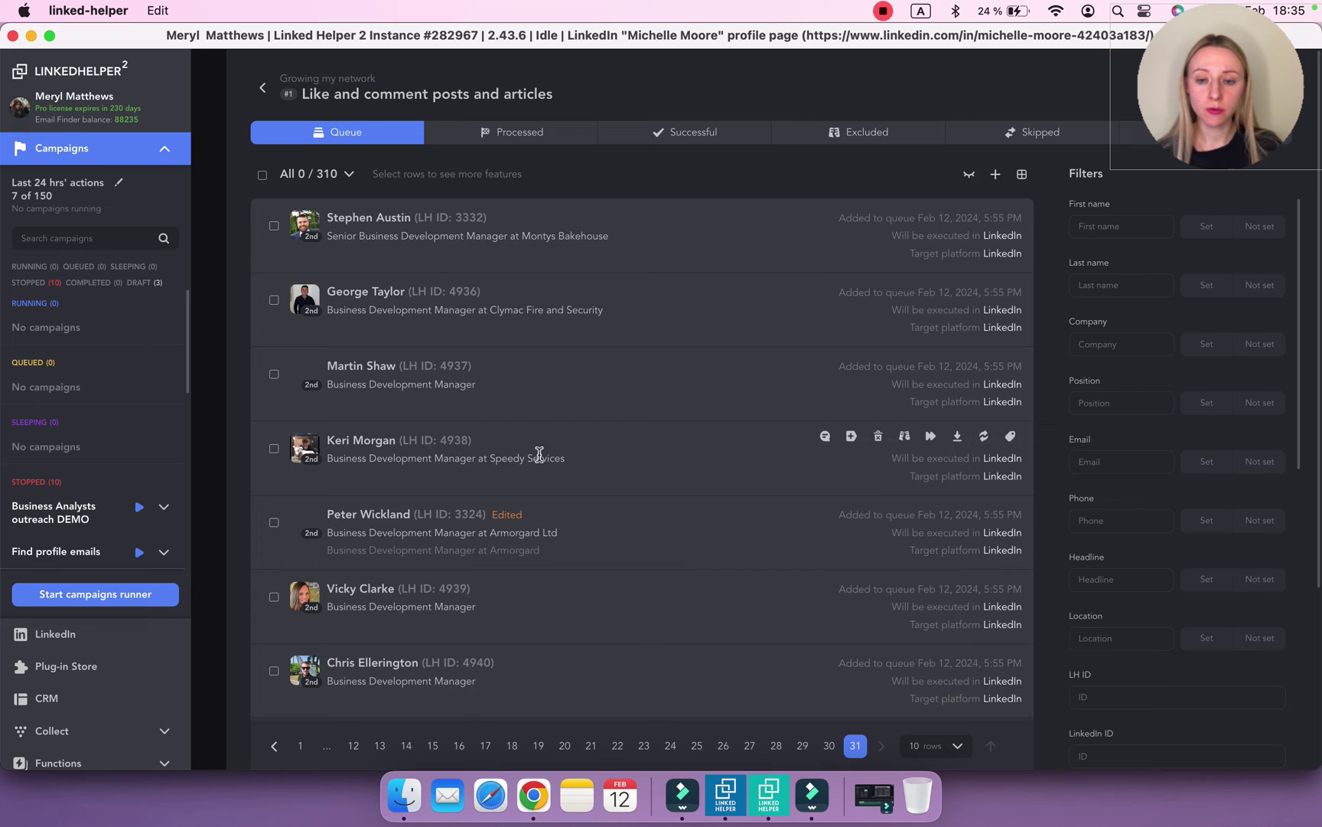
scroll(329, 453, "down", 5)
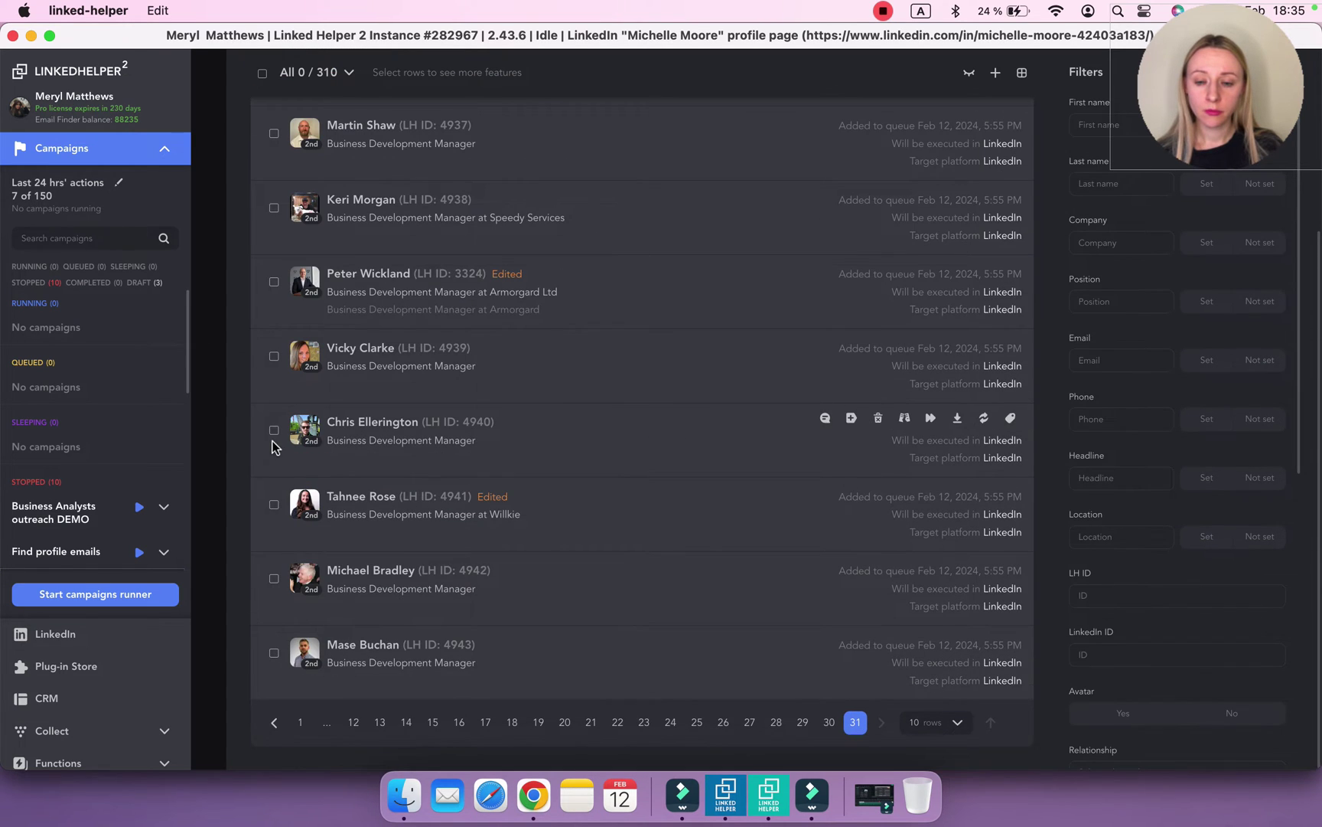
left_click(273, 430)
left_click(274, 504)
left_click(273, 579)
left_click(273, 653)
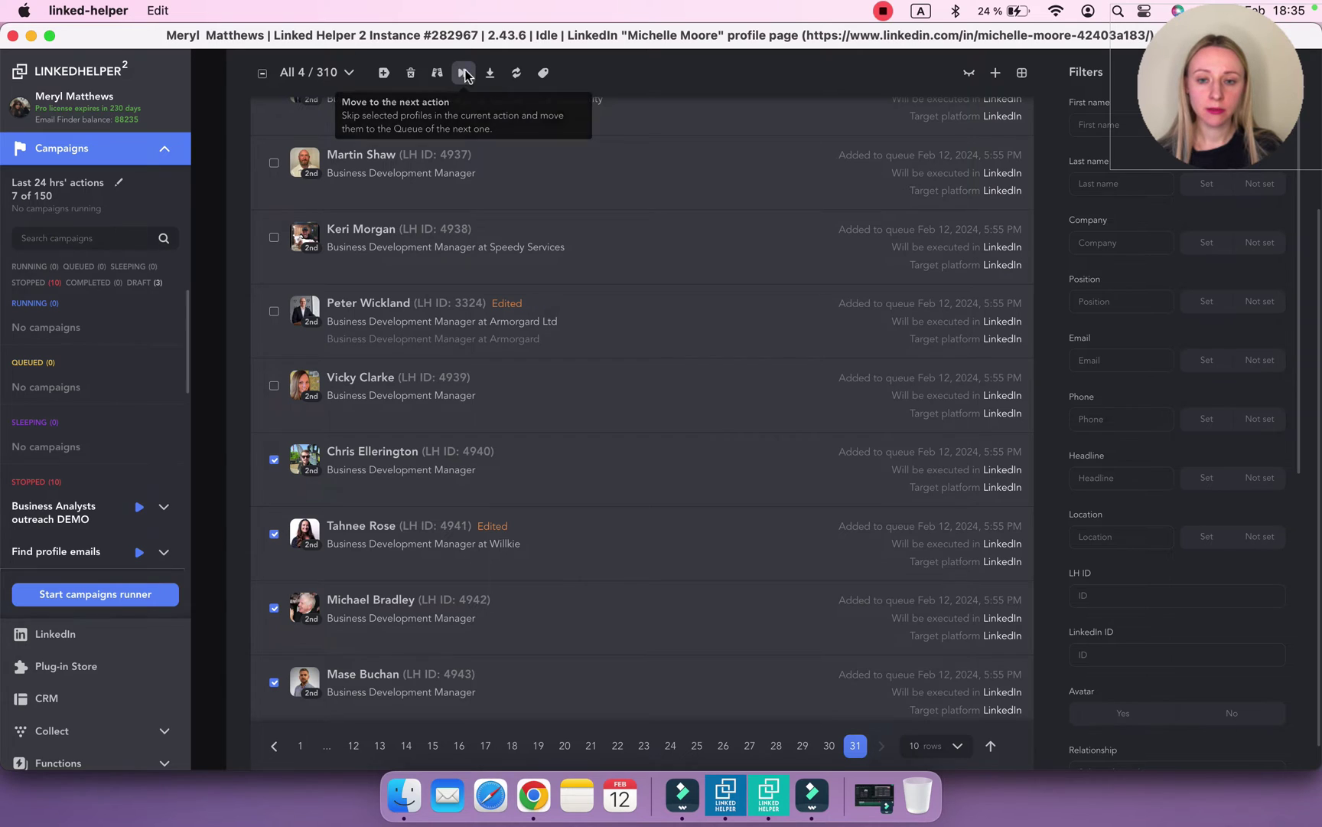
left_click(463, 72)
left_click(760, 482)
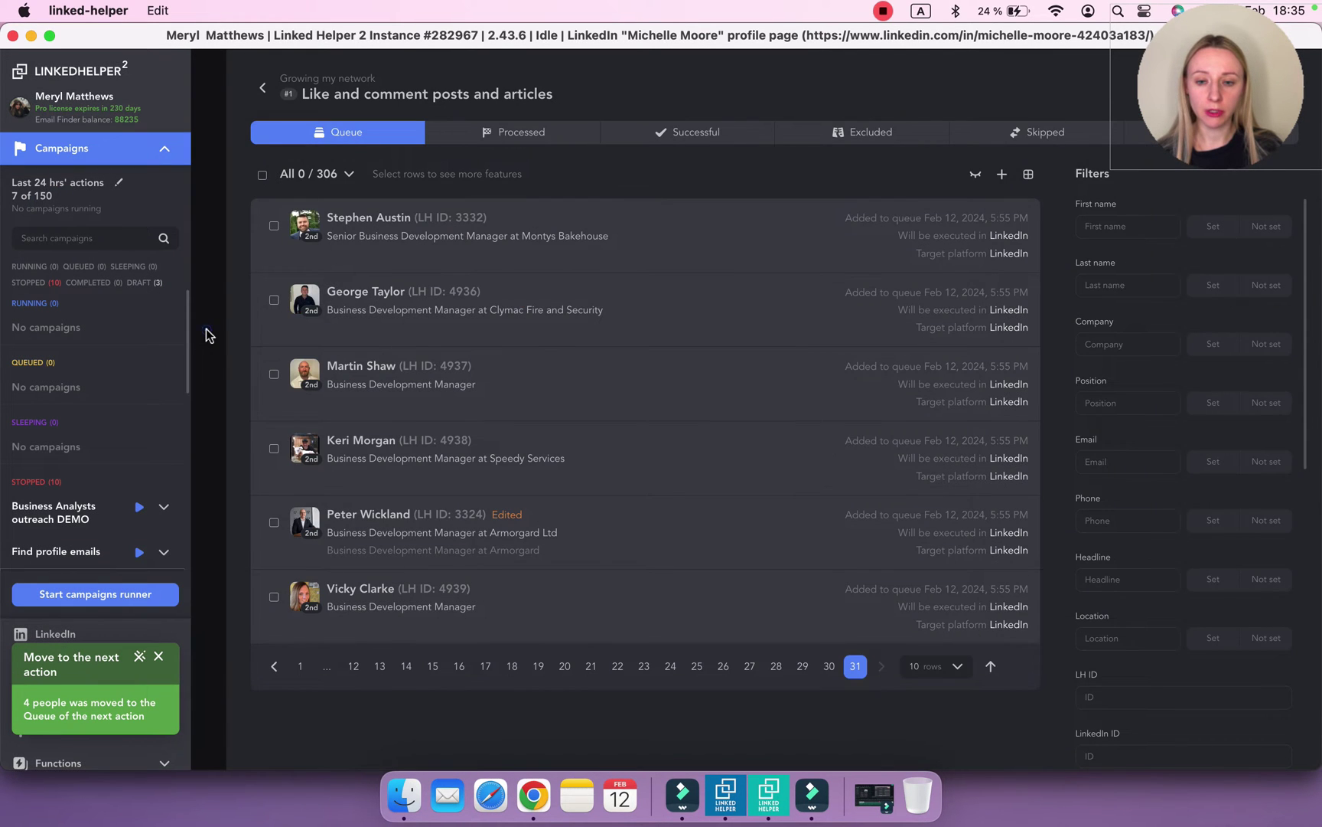
left_click(207, 328)
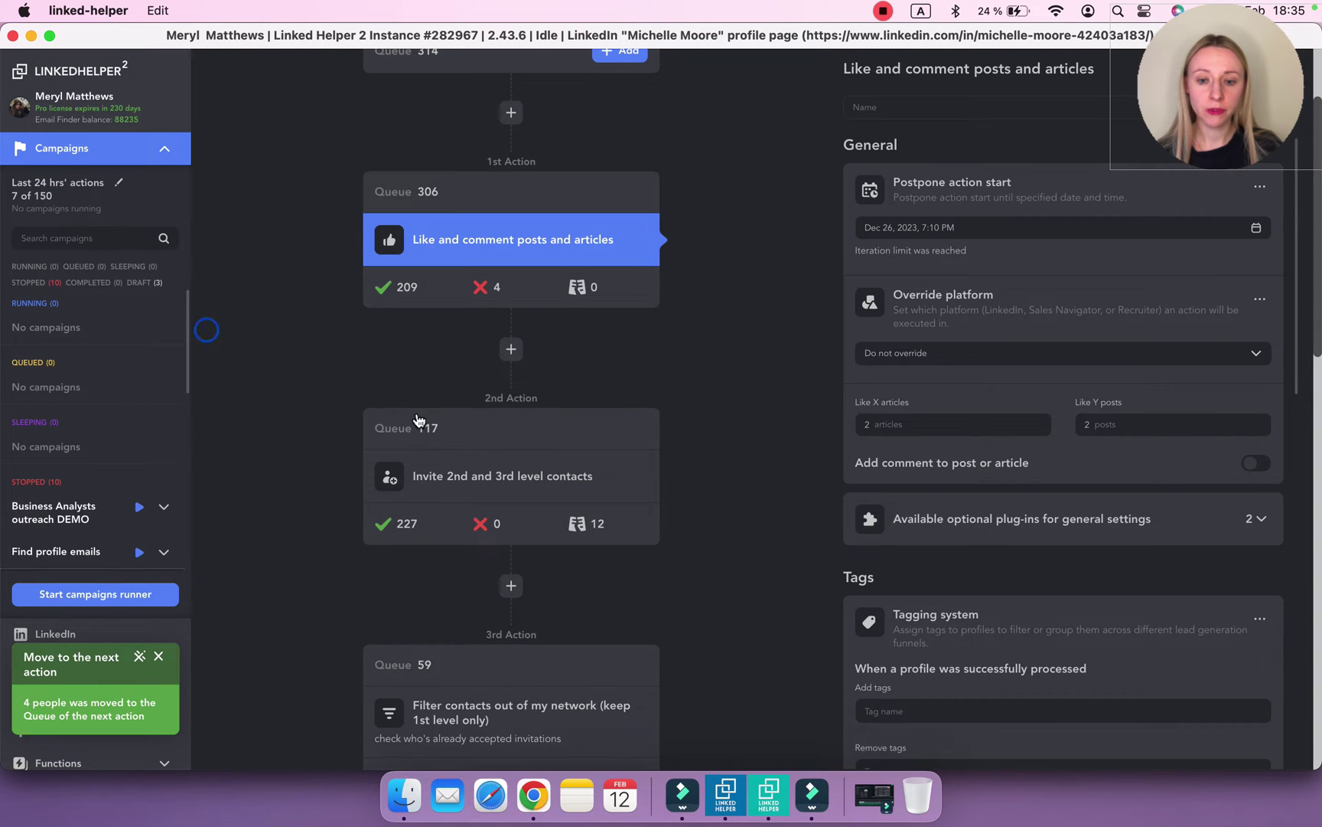
Expand the statistics of the Like and comment posts and articles action, open its Skipped list and view the first profile's skip details.
left_click(446, 474)
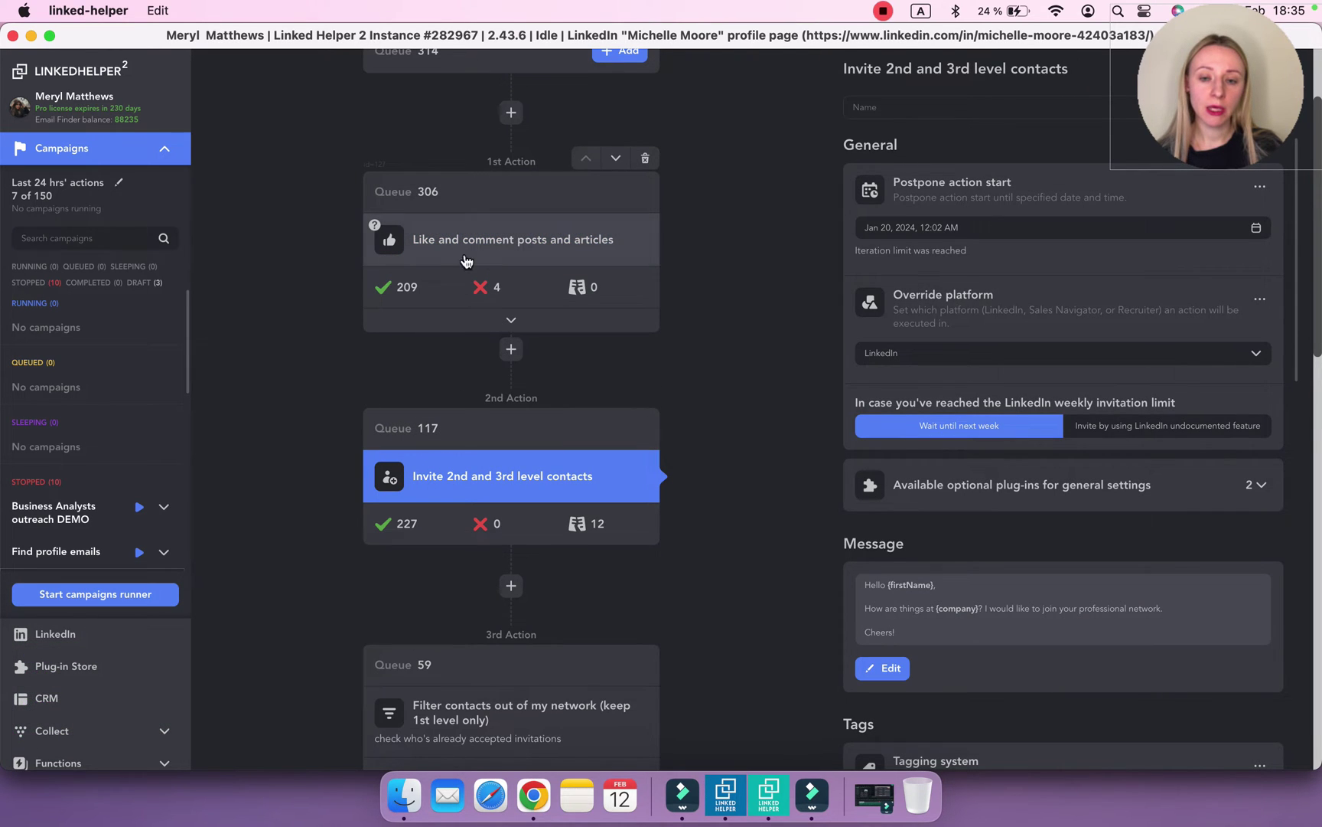
left_click(512, 329)
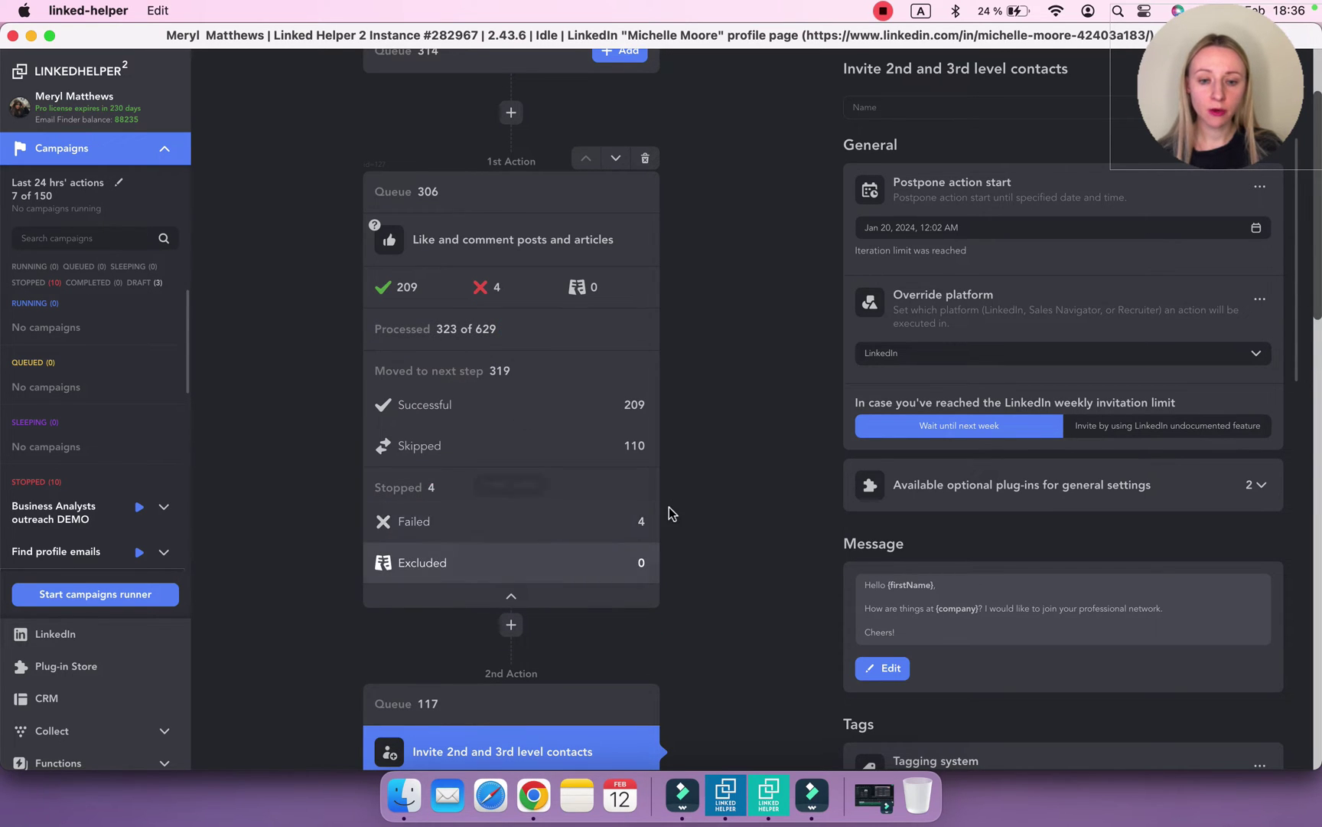
mouse_move(649, 459)
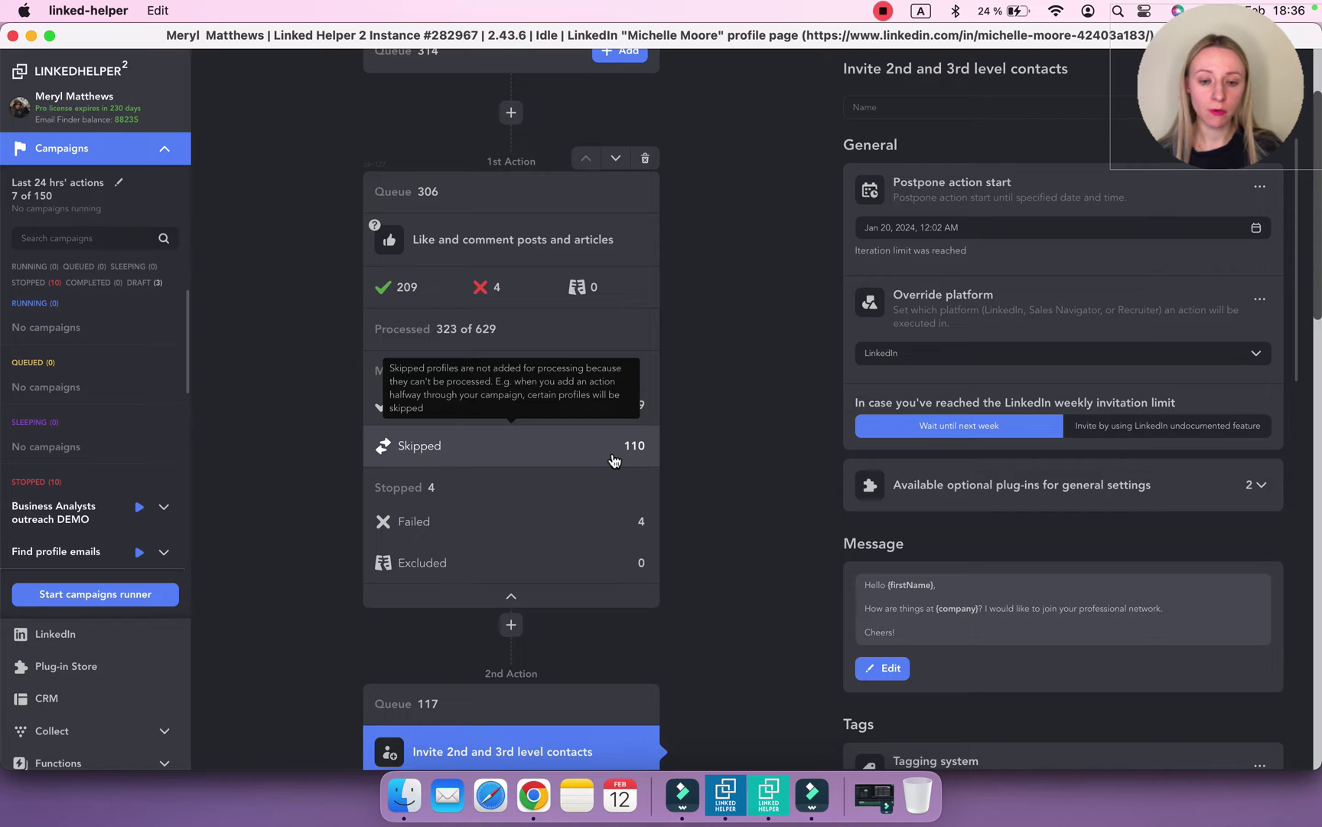
left_click(614, 460)
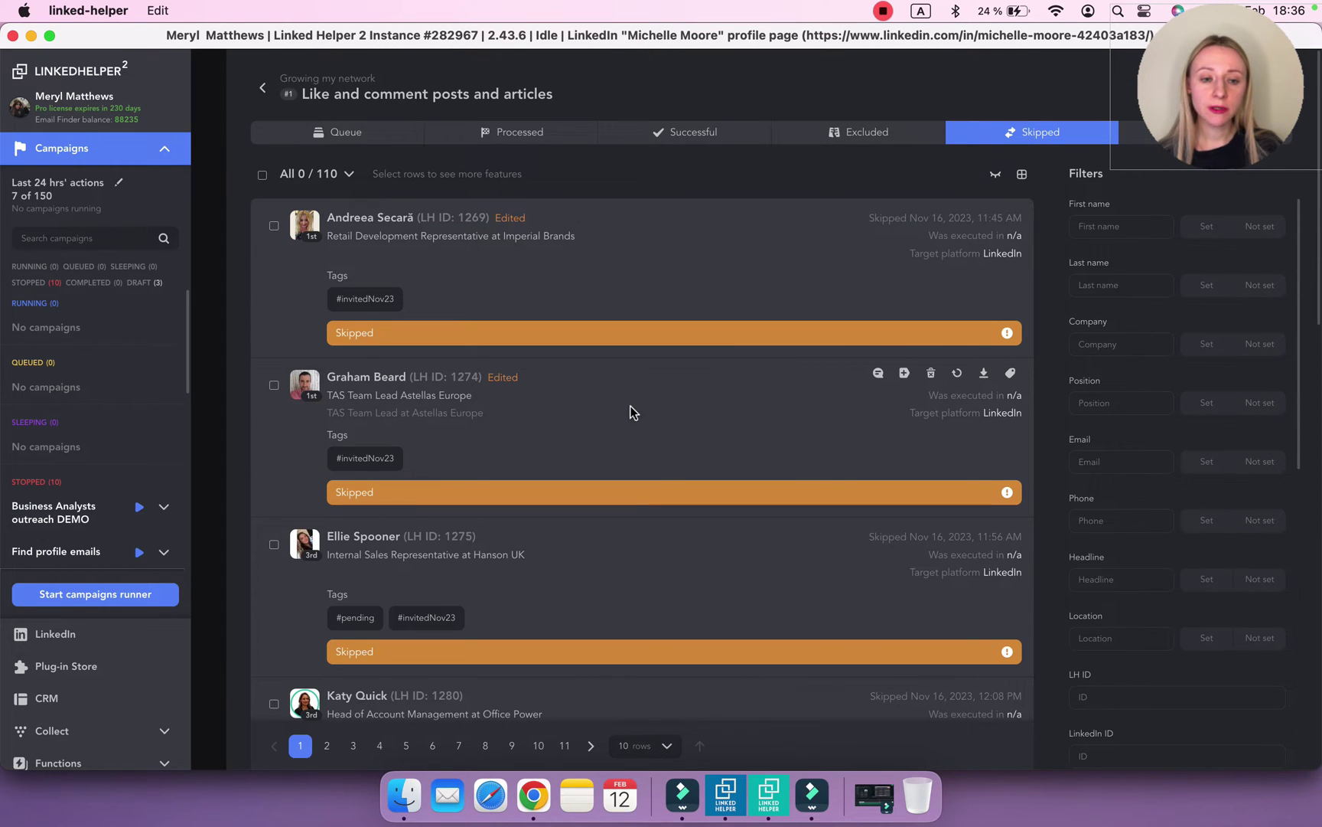
left_click(601, 345)
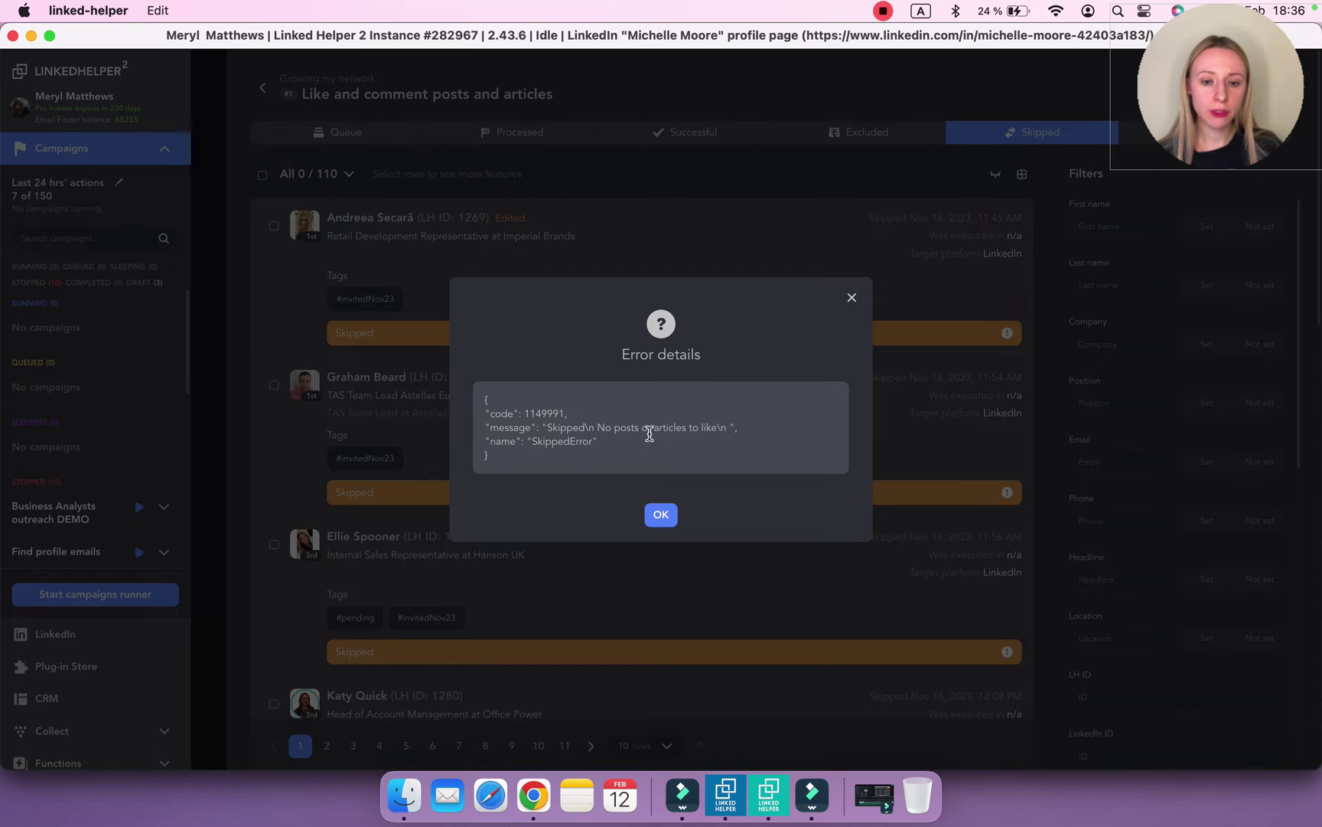
left_click(658, 515)
Review the most recently skipped profiles on page 11 of the Skipped list and return to the campaign workflow.
scroll(653, 510, "down", 5)
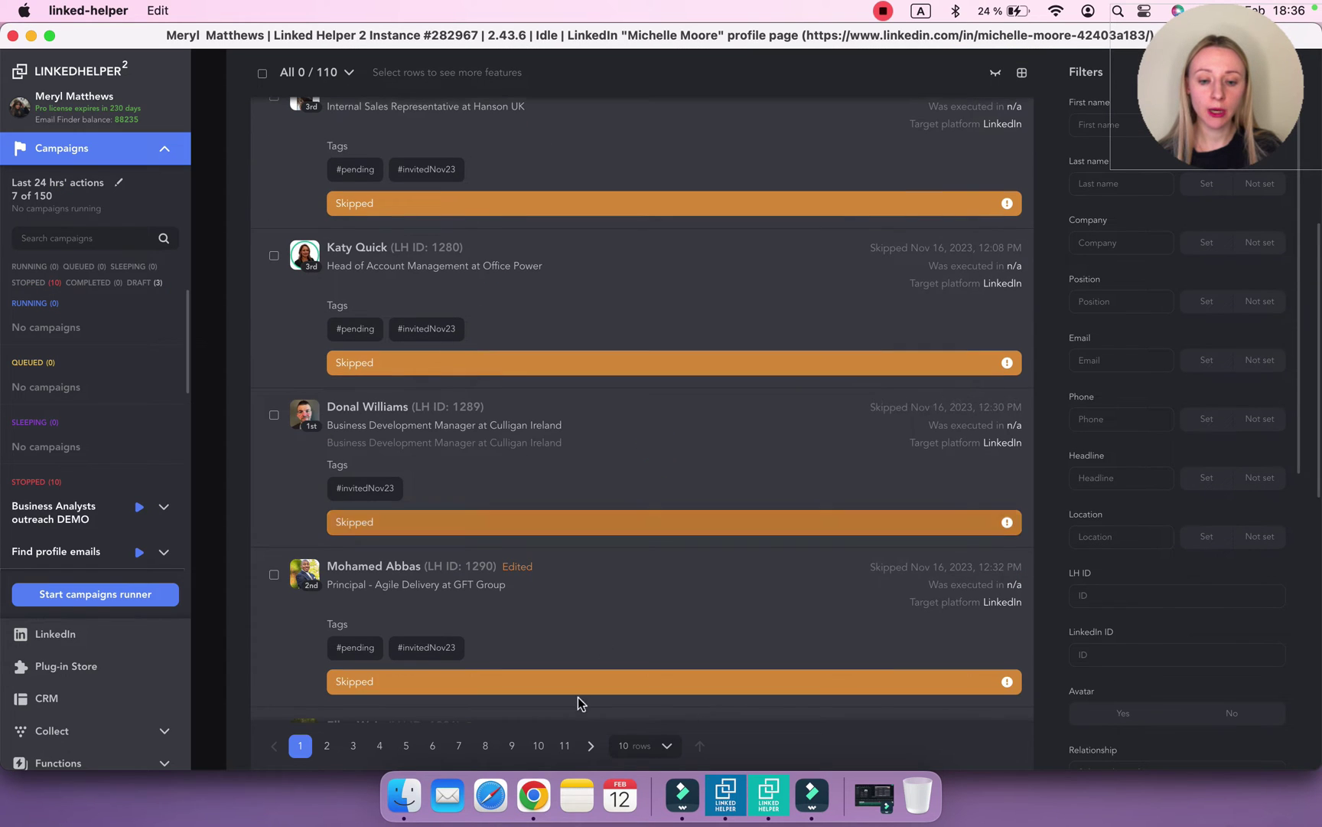
left_click(564, 746)
scroll(546, 526, "up", 10)
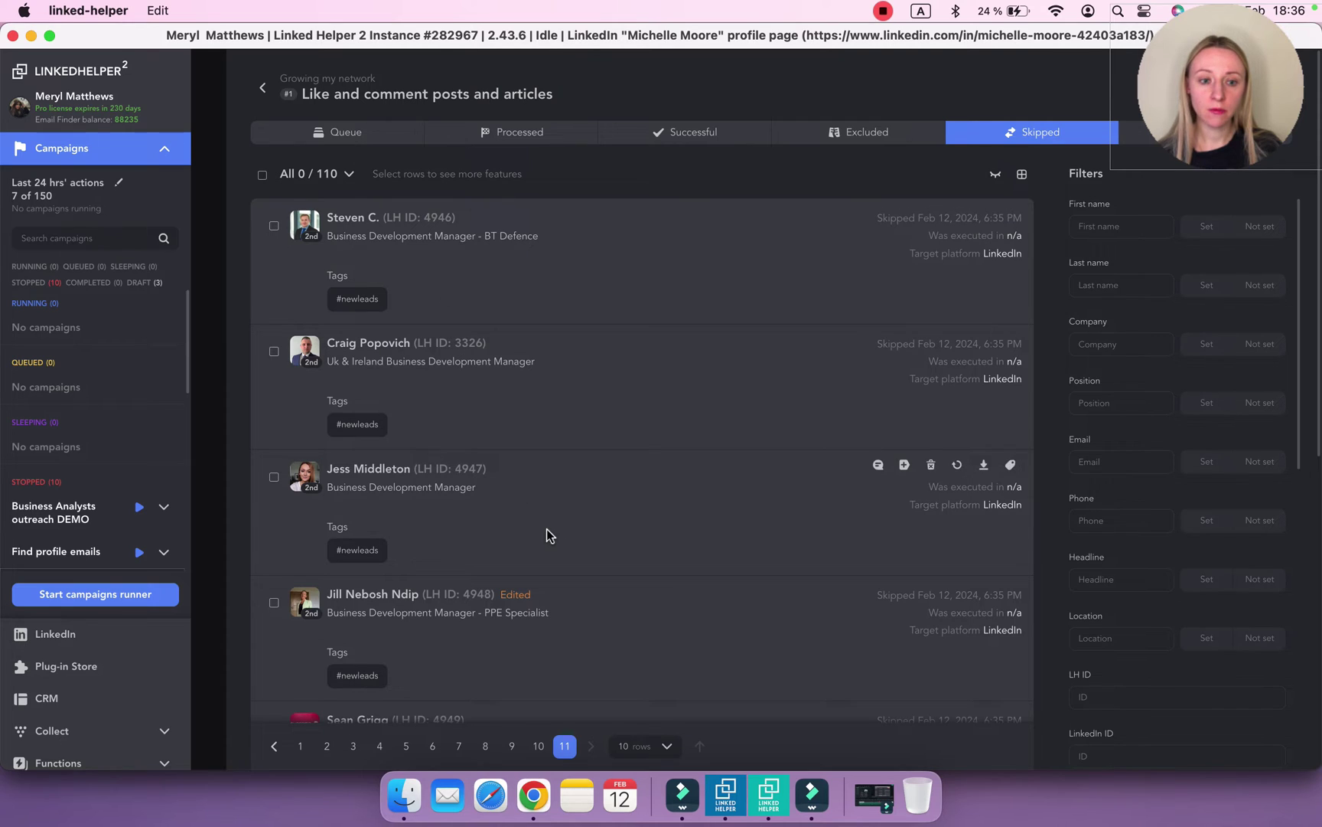
scroll(547, 534, "down", 5)
scroll(546, 529, "down", 3)
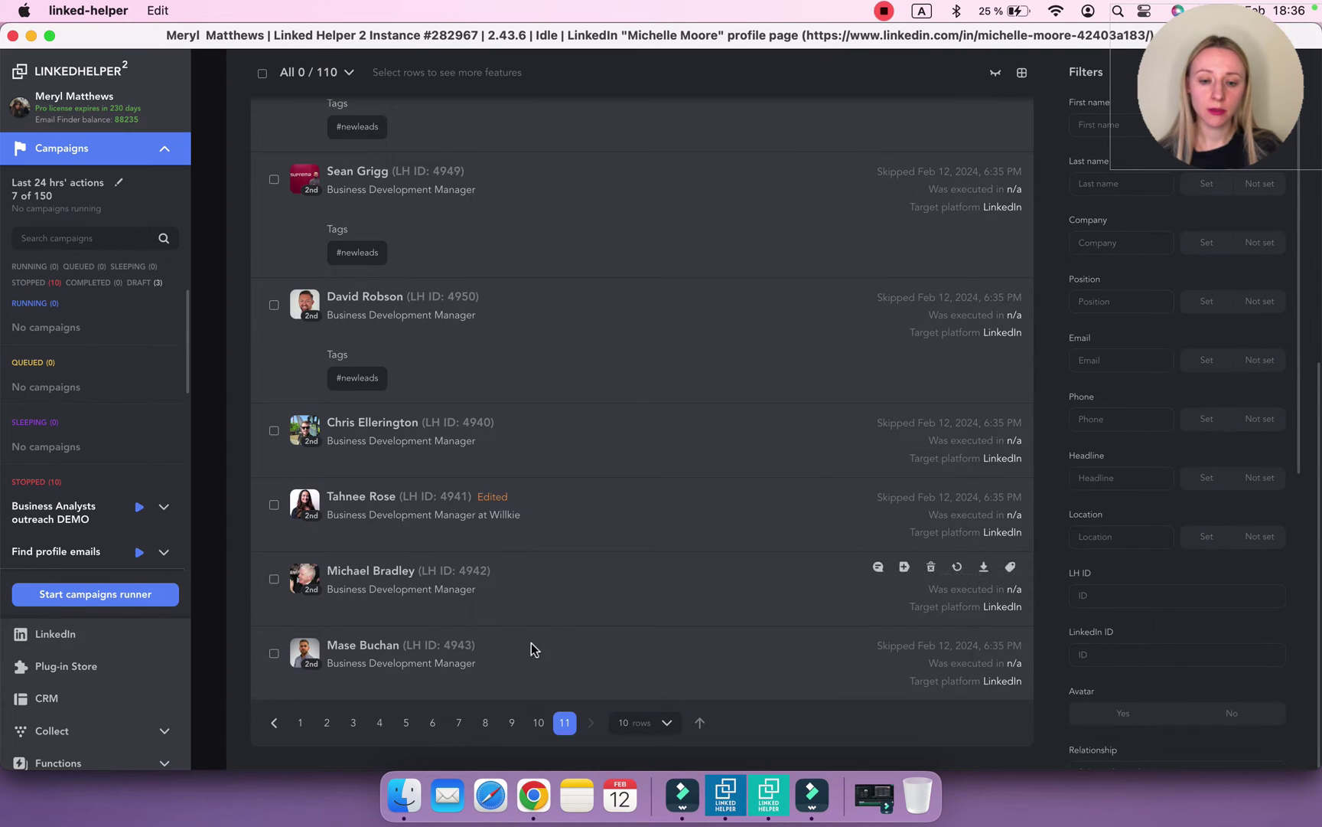
scroll(578, 486, "up", 6)
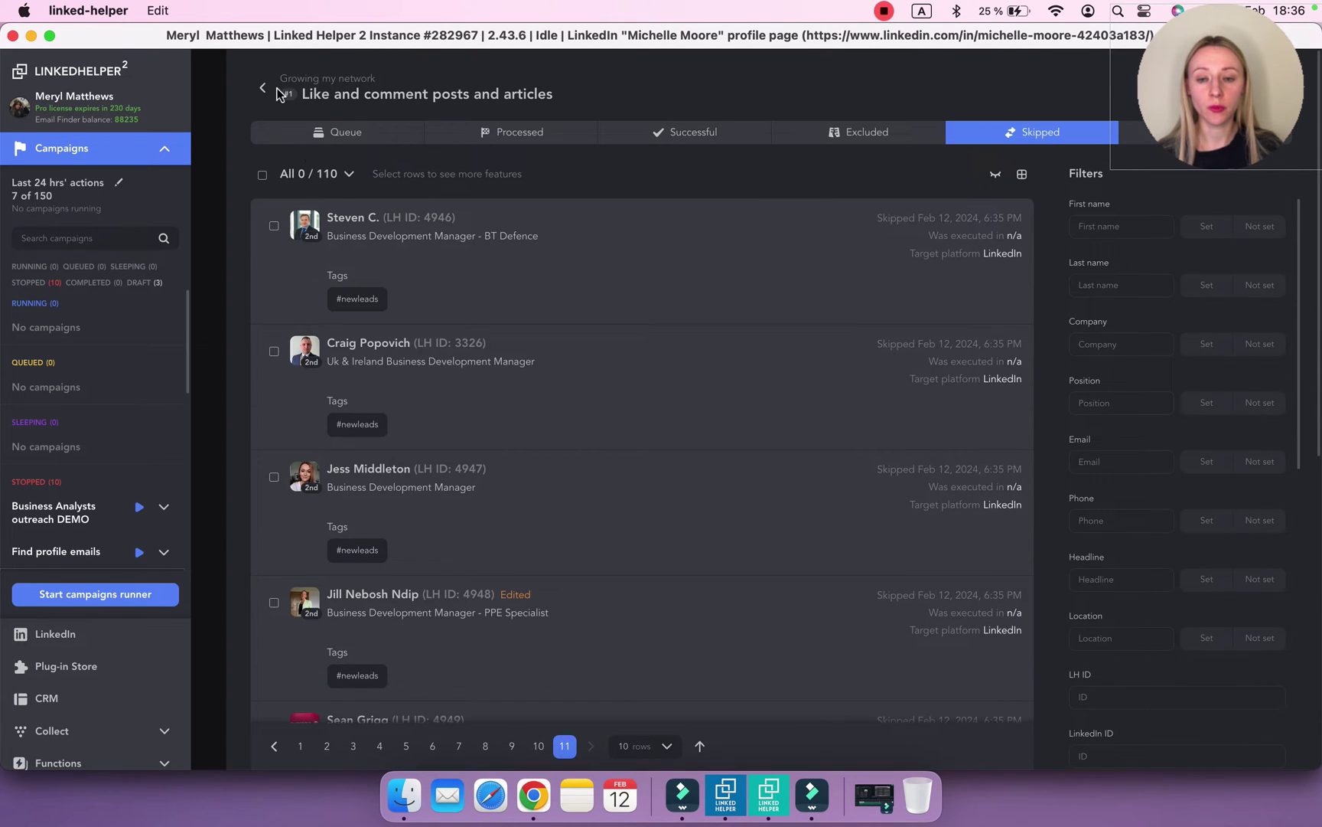
left_click(264, 88)
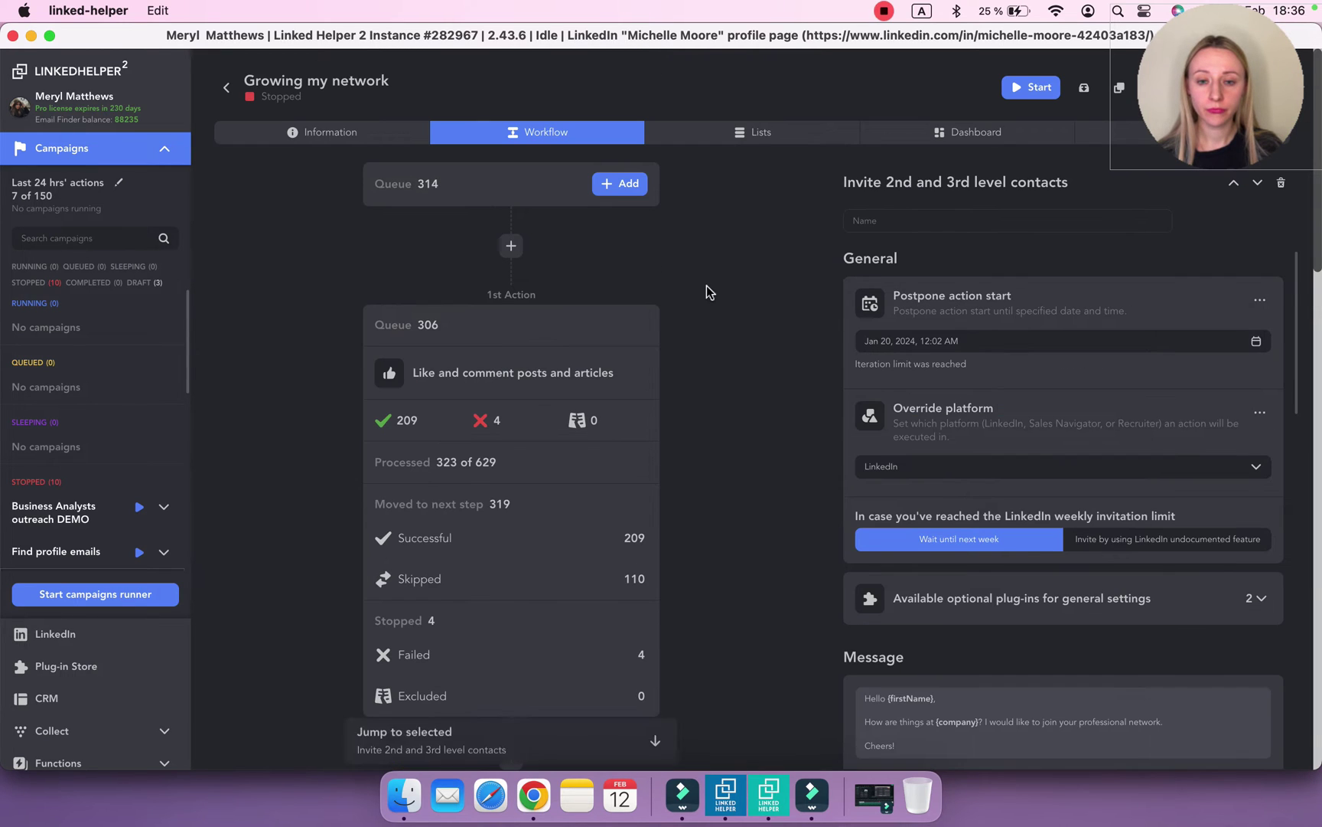
Collapse the statistics of the Like and comment posts and articles action, then display that action's settings and look over the workflow.
scroll(534, 493, "down", 2)
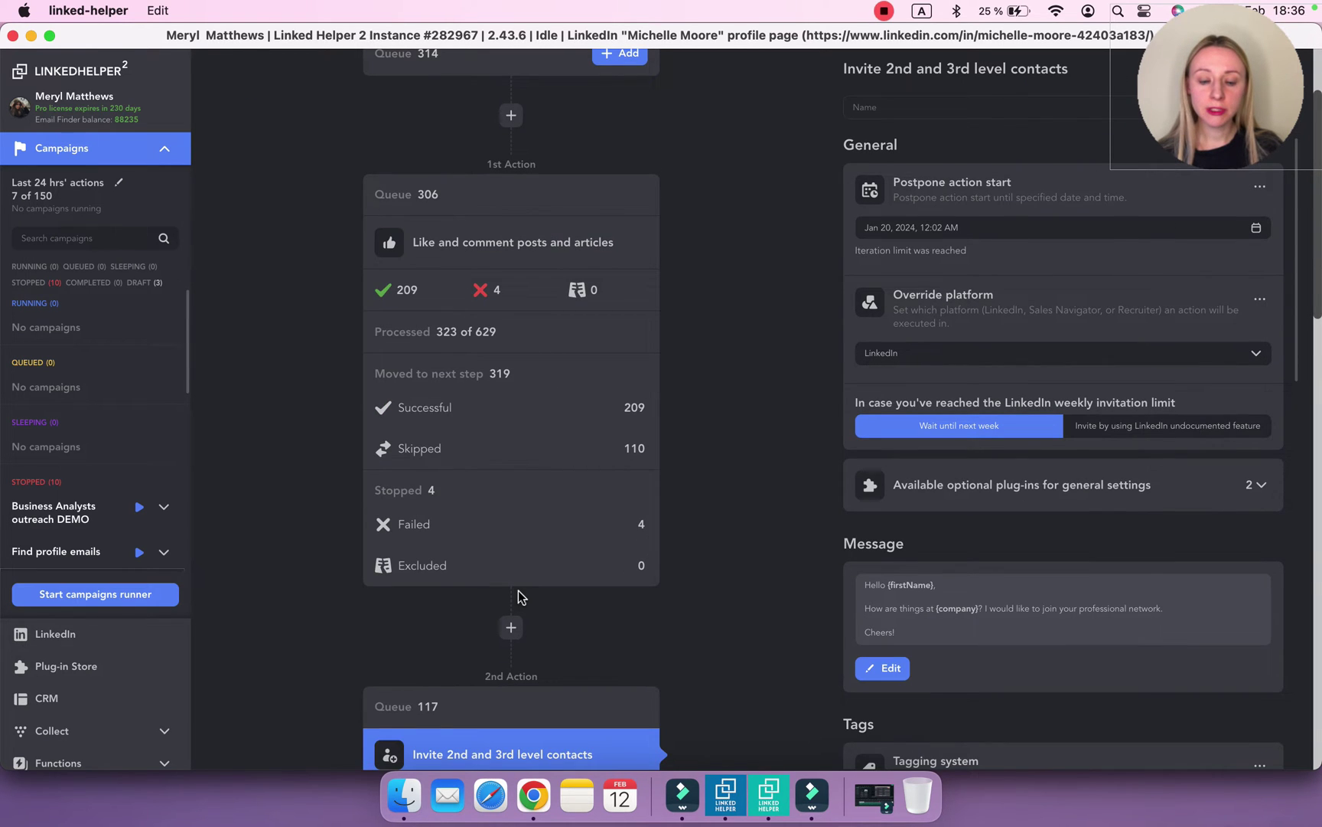
left_click(516, 600)
scroll(674, 527, "up", 3)
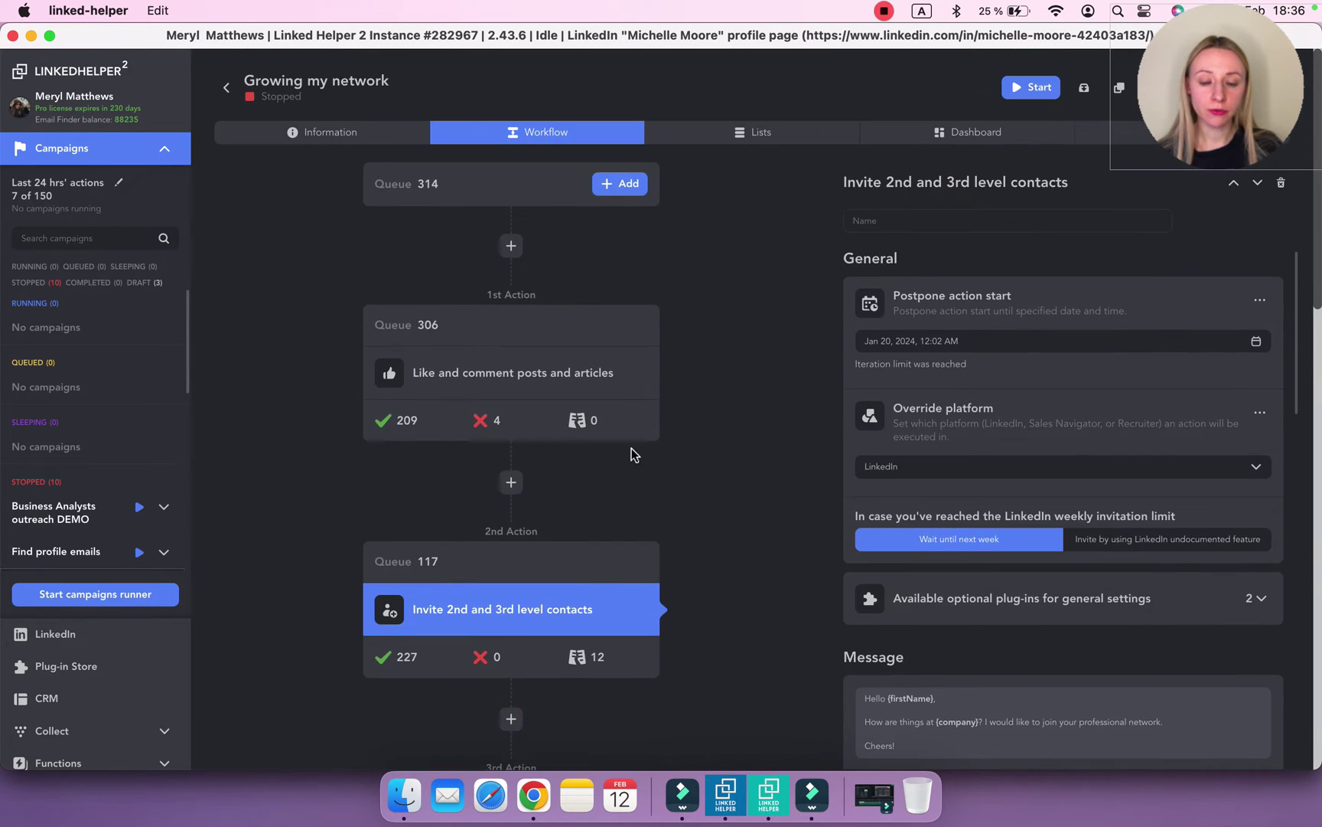
left_click(595, 380)
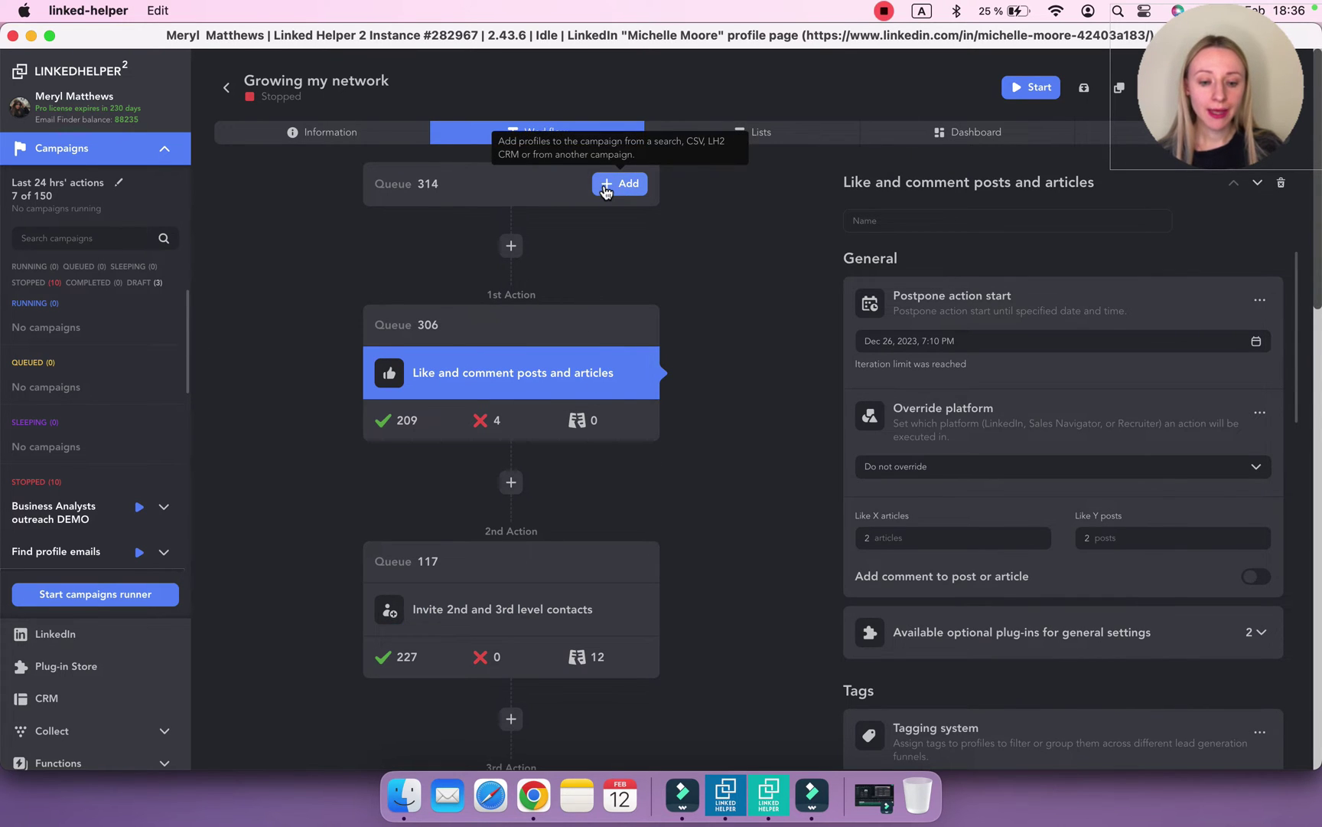
scroll(670, 662, "down", 3)
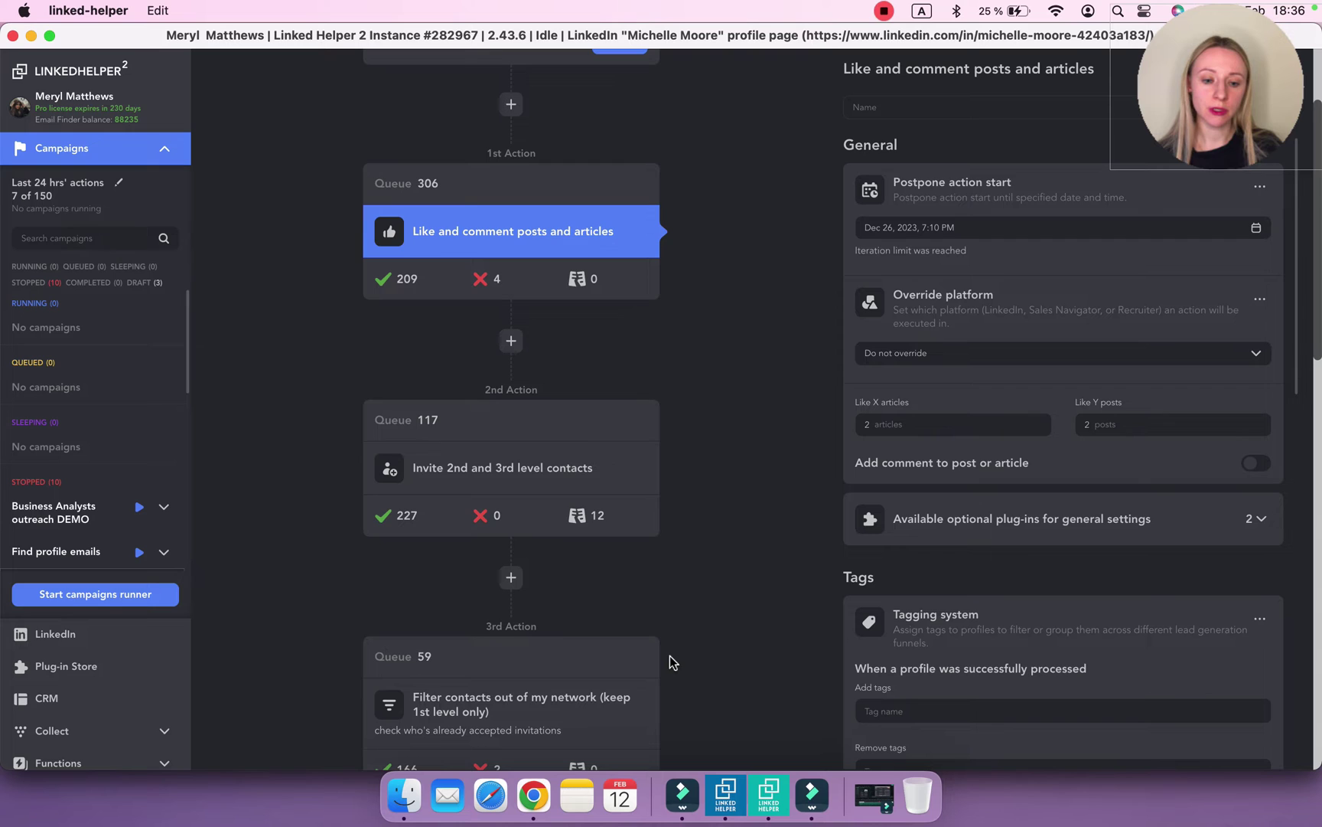
scroll(670, 683, "up", 3)
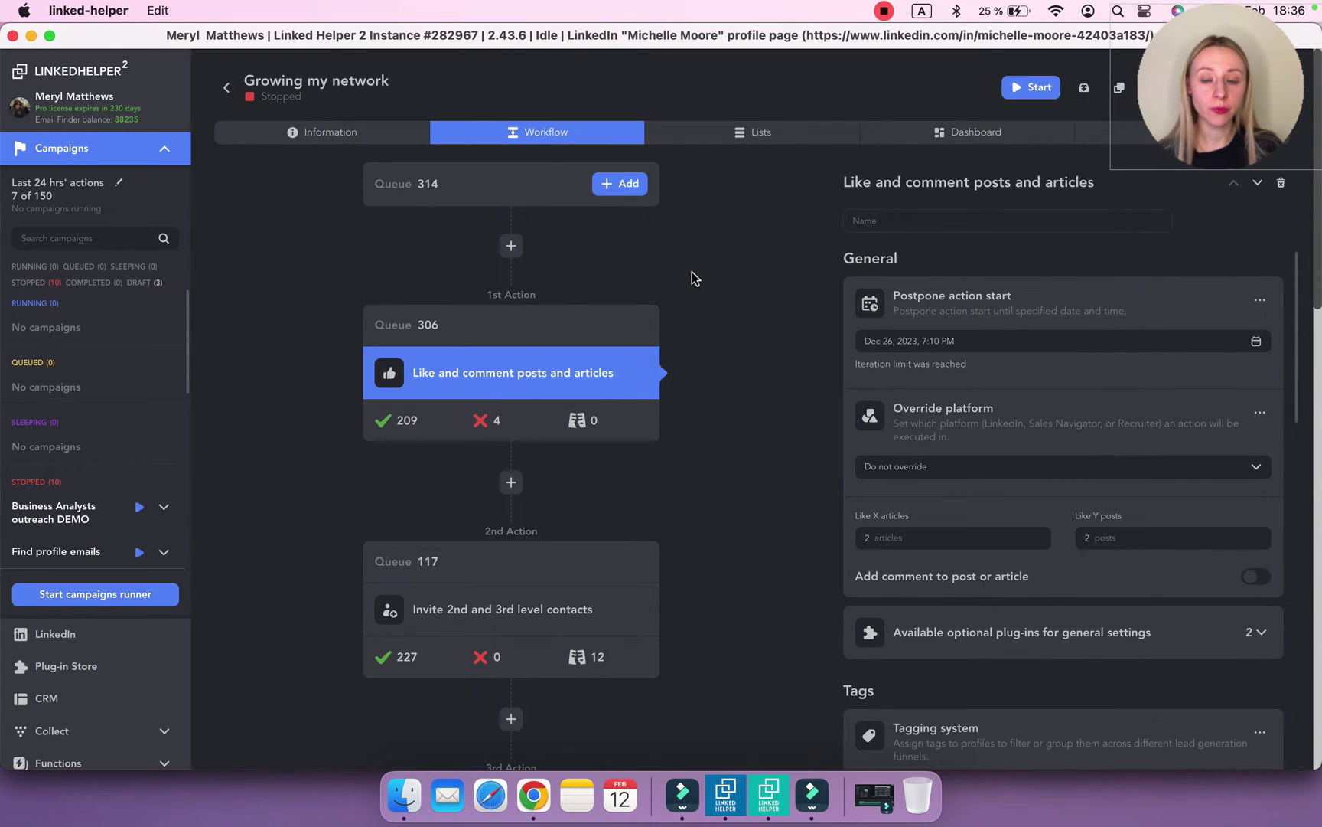
left_click(884, 11)
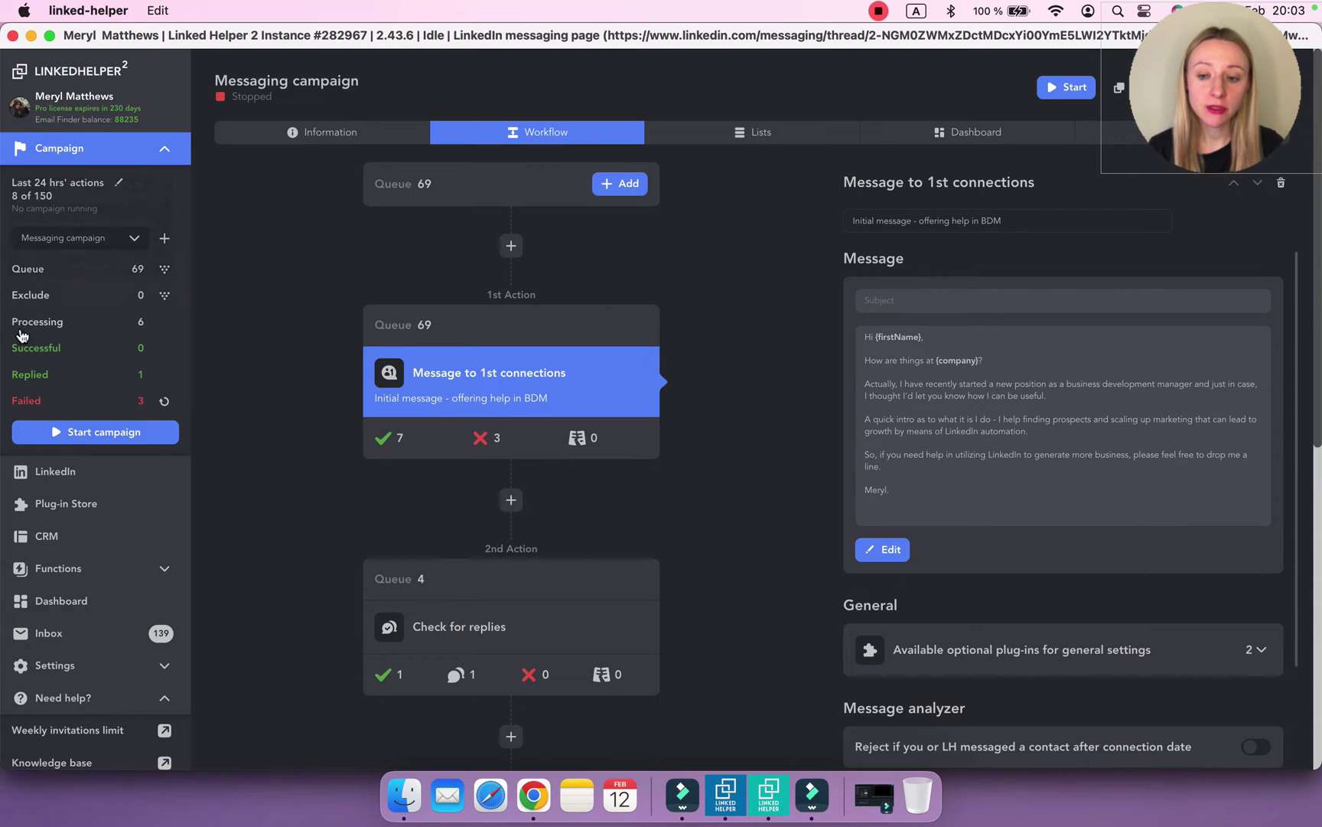
Check the message already sent in the latest LinkedIn conversation and return to the Messaging campaign workflow.
left_click(66, 468)
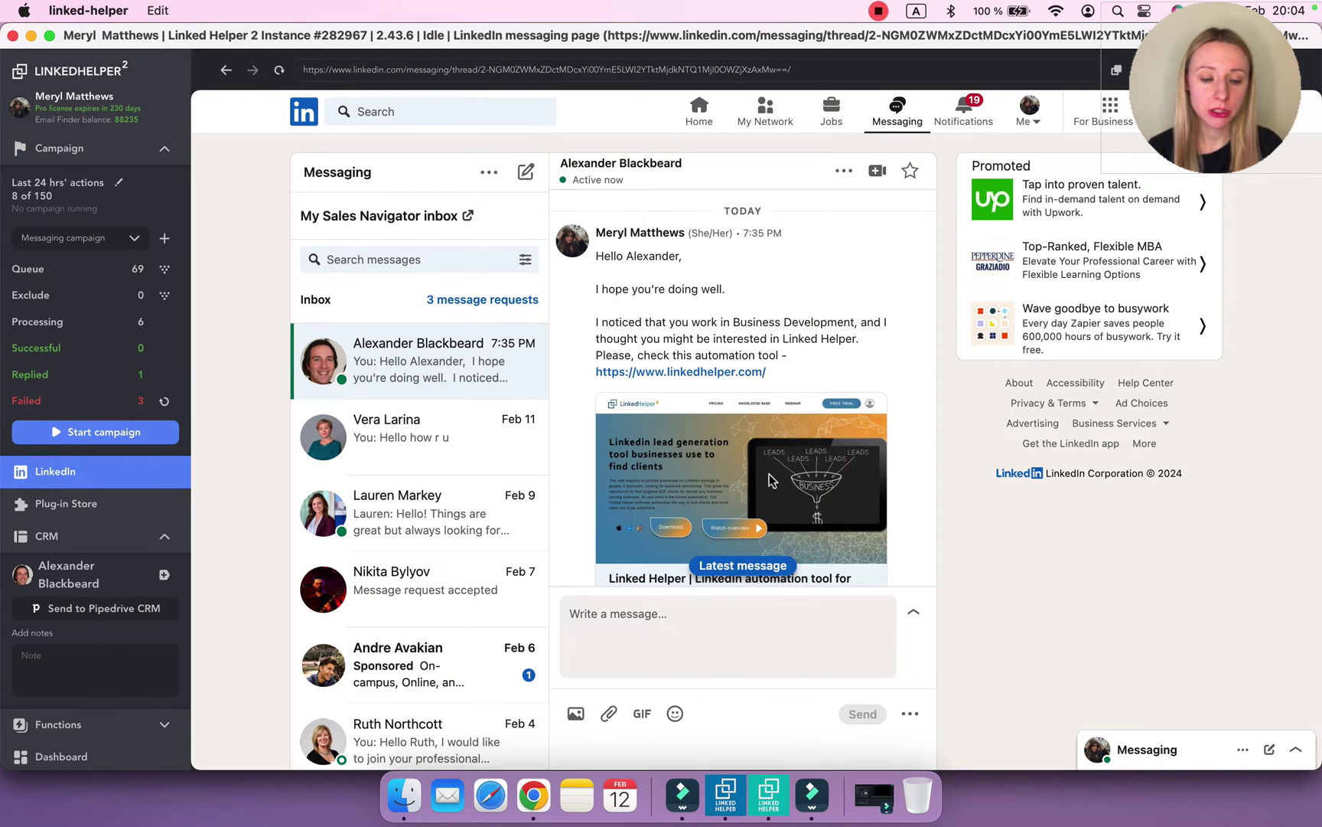
left_click(102, 153)
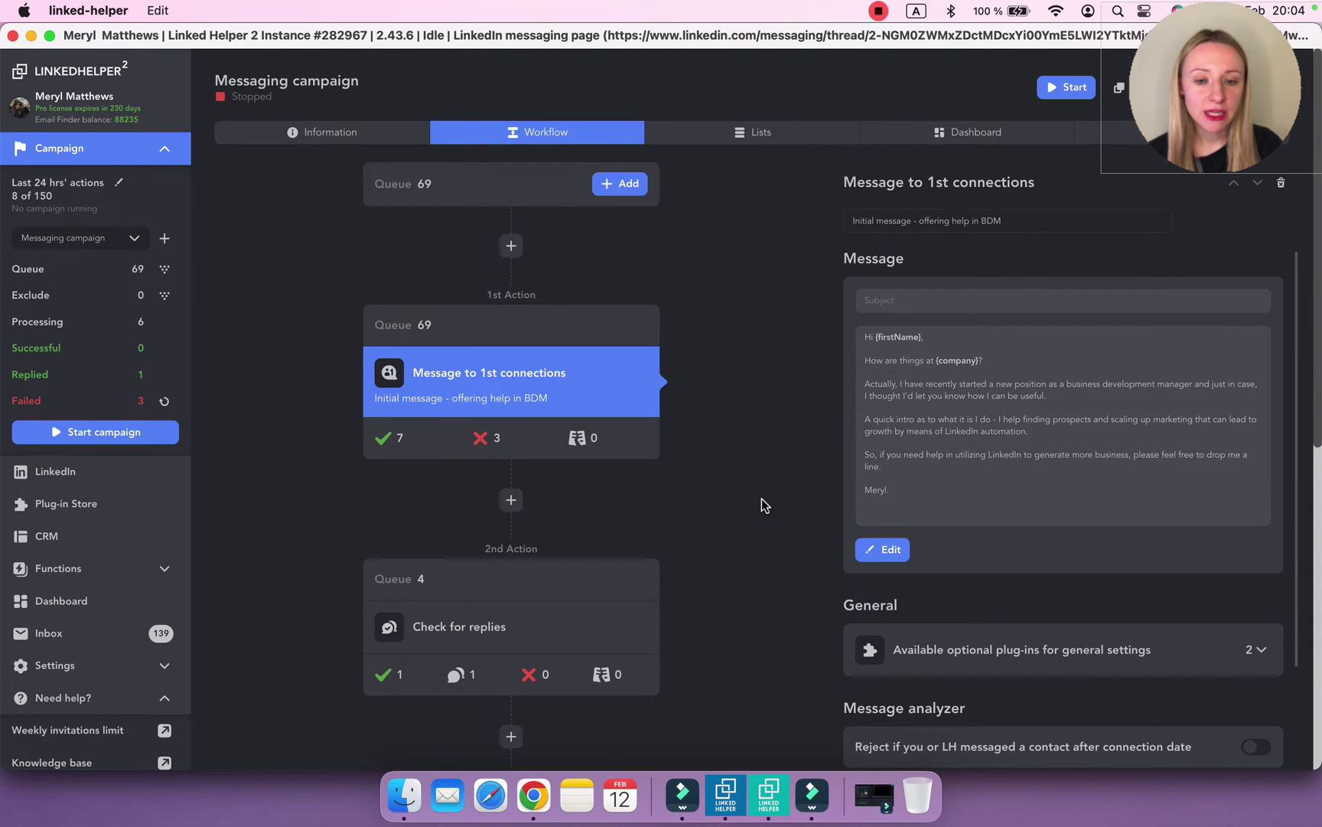
Install the optional Filter by message content plug-in for the first Message to 1st connections action and collapse the plug-in list.
scroll(885, 482, "down", 3)
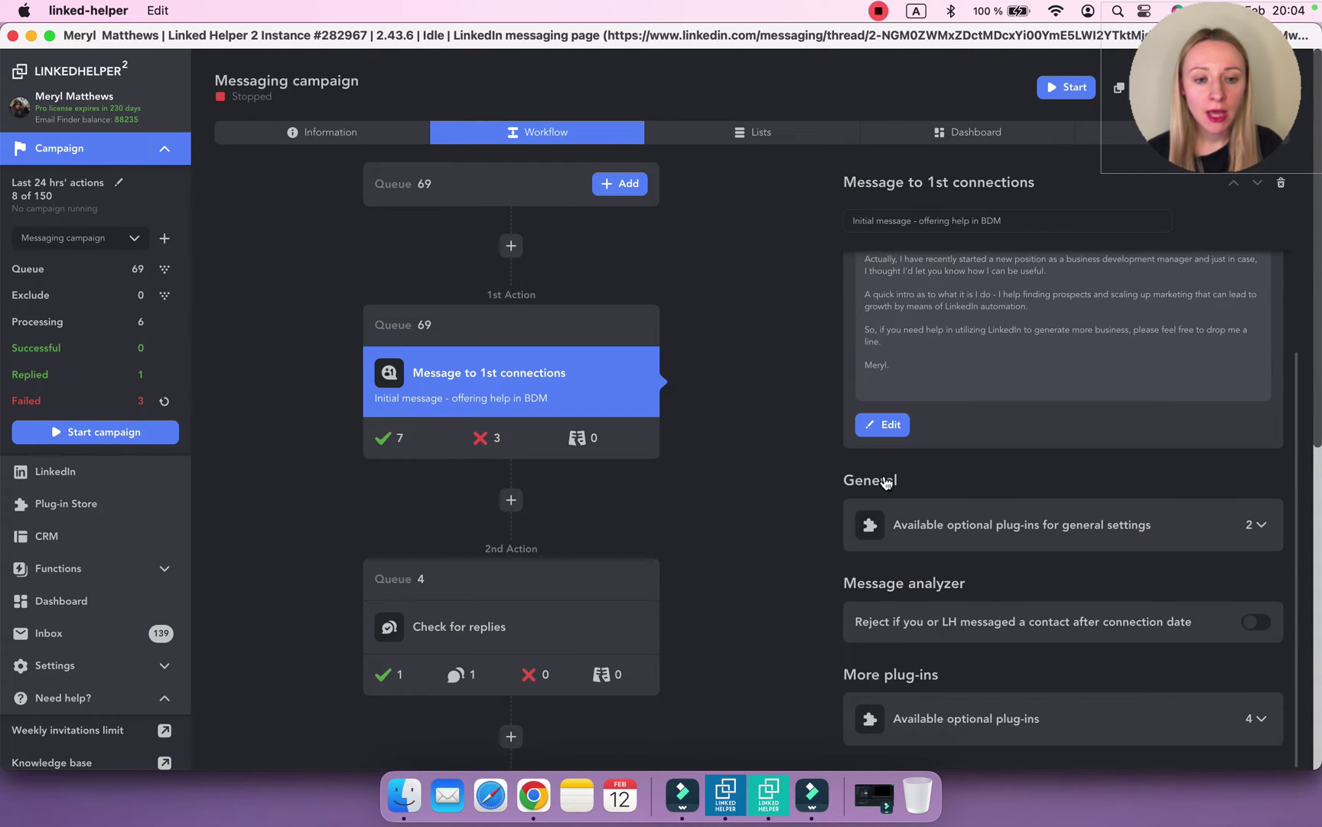
left_click(966, 723)
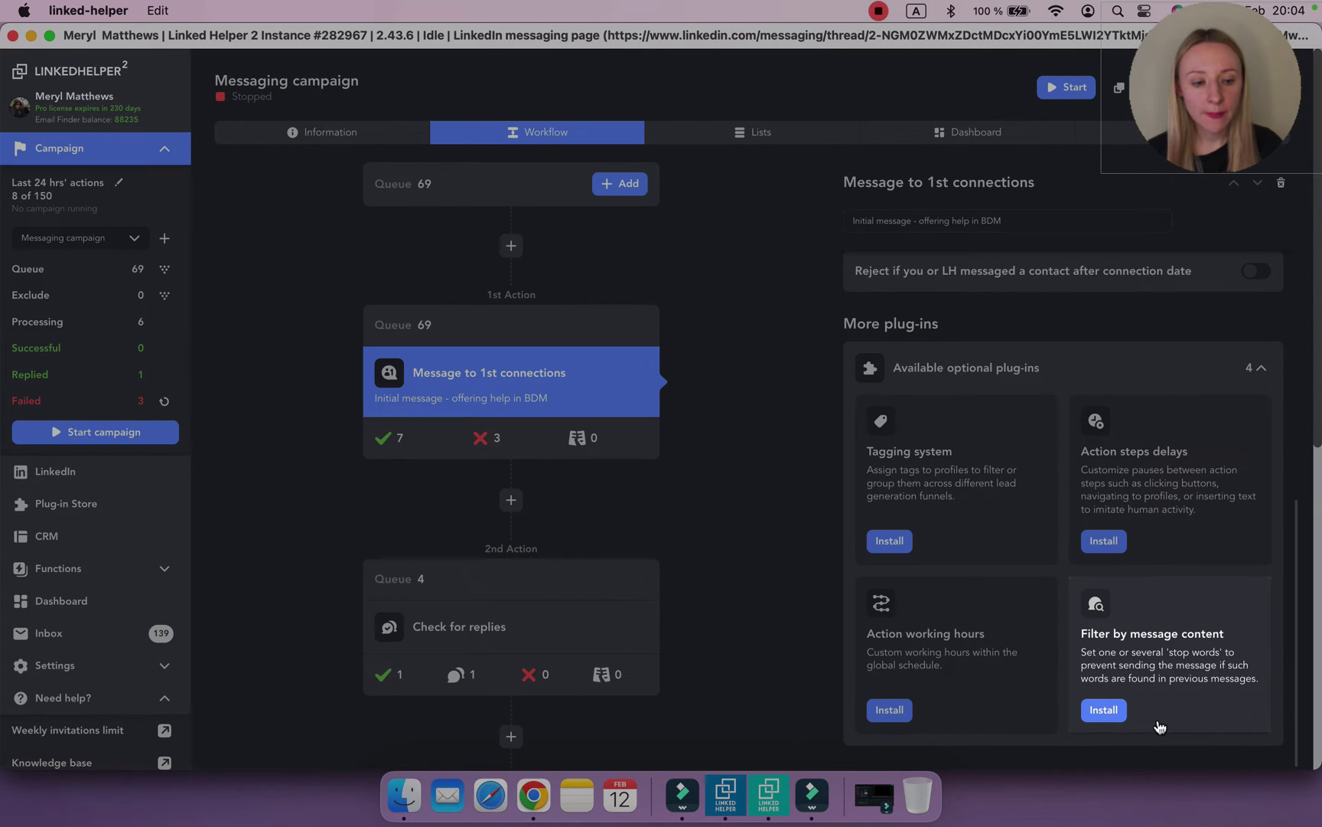
left_click(1104, 712)
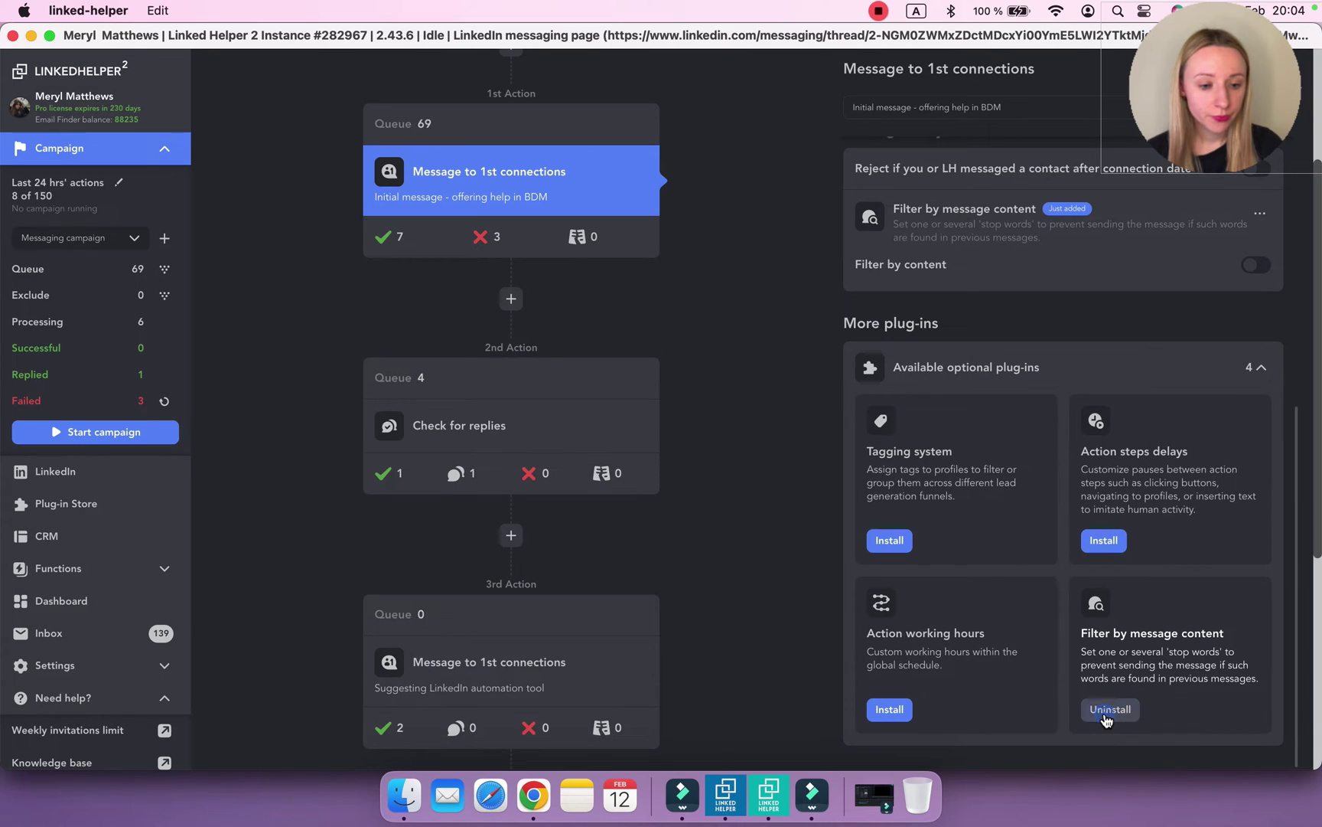
left_click(1261, 368)
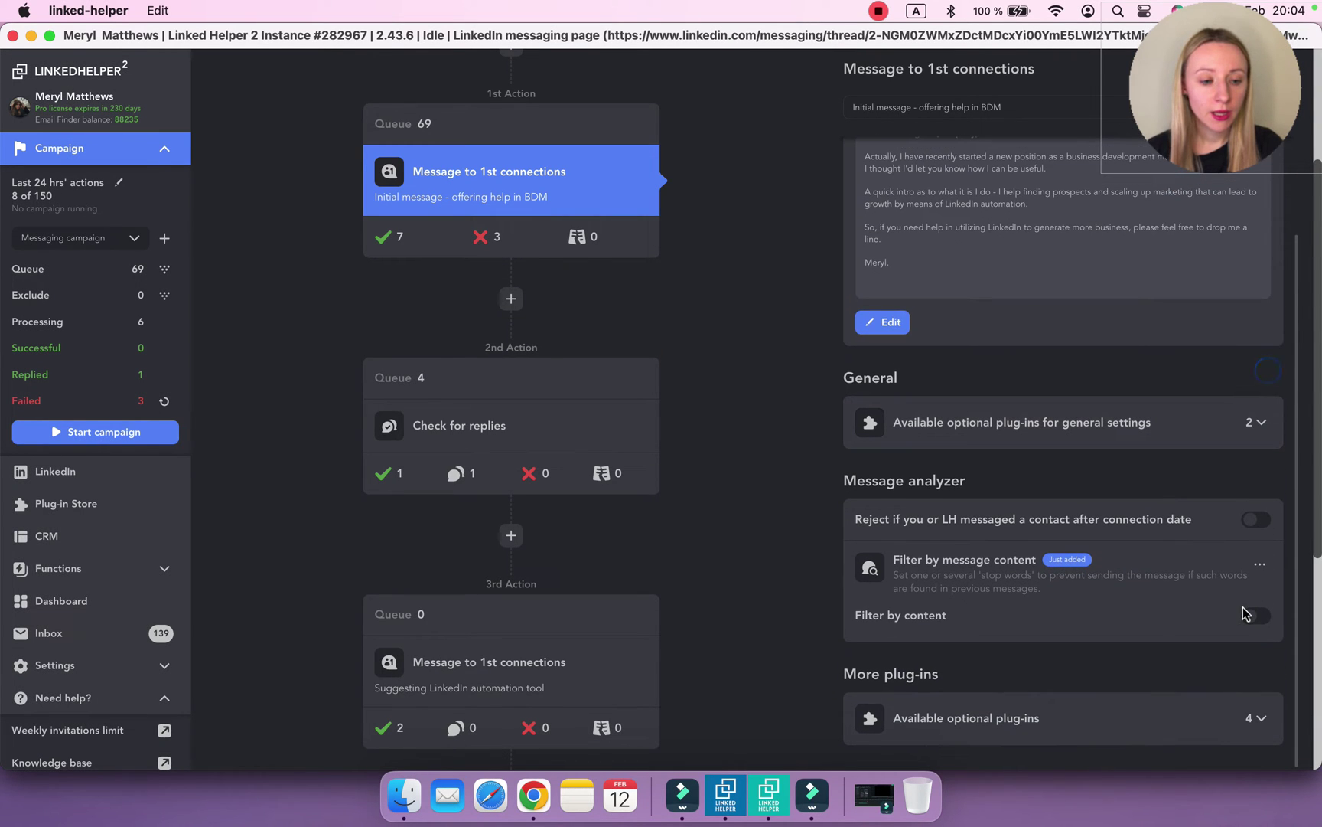
Enable Filter by content for messages sent by You containing at least one phrase: "I hope you're doing well" or "I thought you might be interested in Linked Helper".
left_click(1256, 616)
scroll(869, 599, "down", 3)
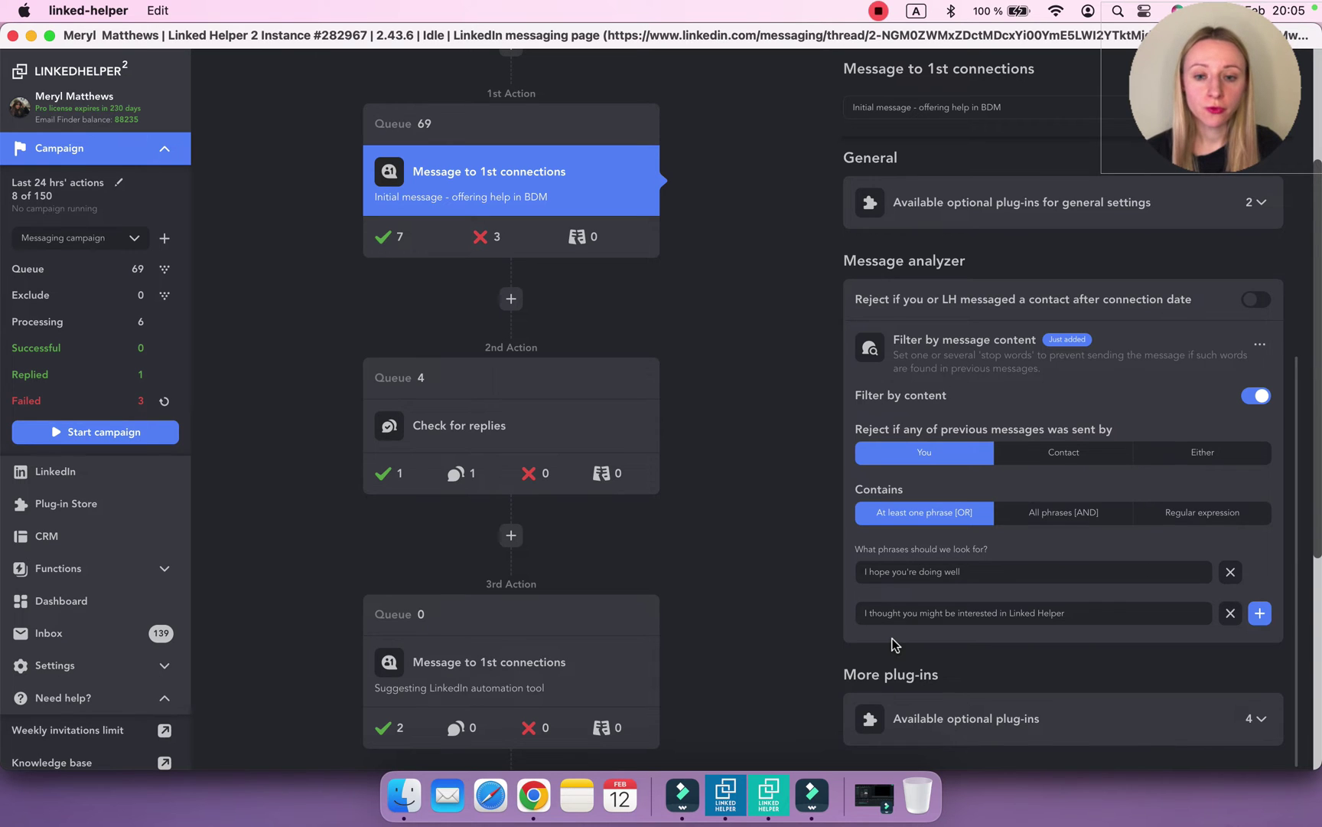
scroll(894, 645, "up", 5)
scroll(731, 621, "up", 3)
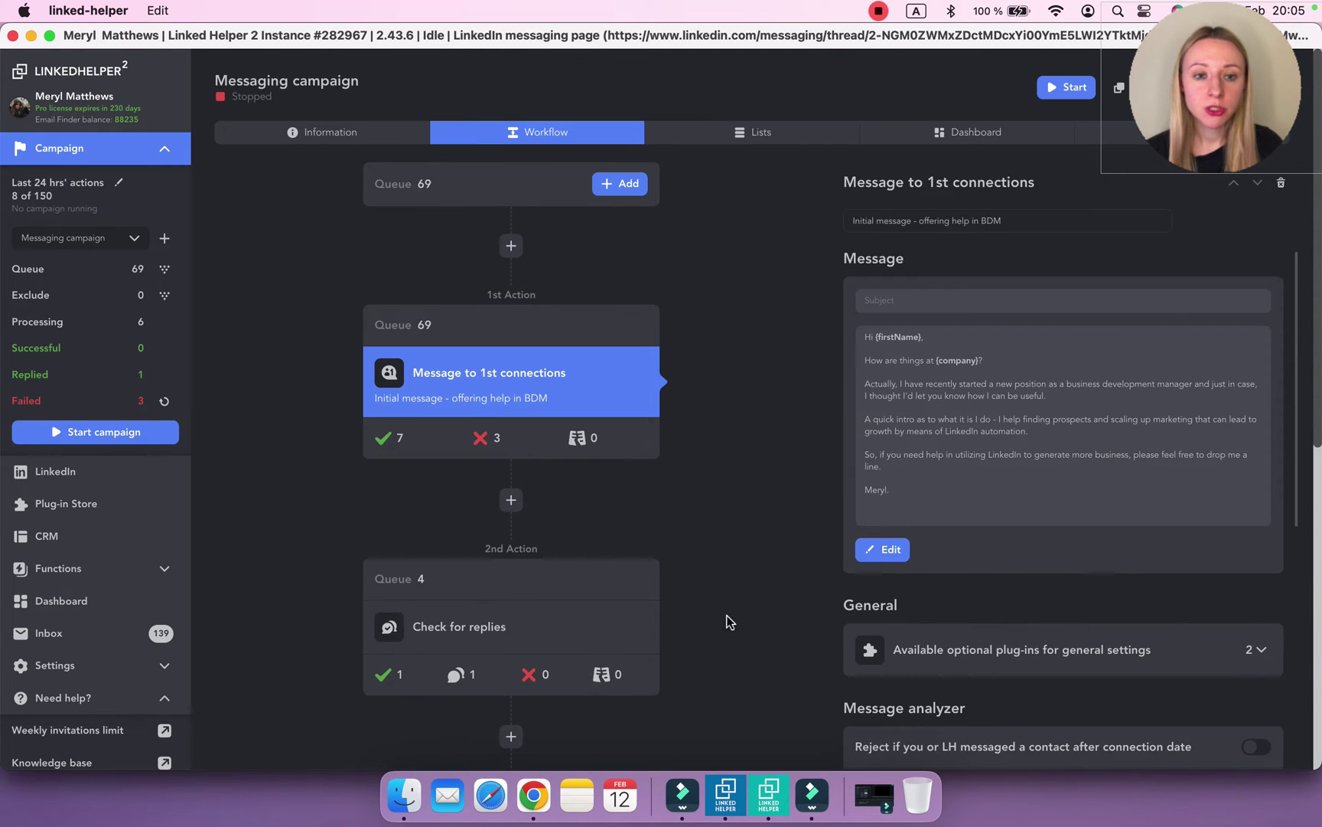
Run the Messaging campaign, go back to its workflow from the failed-action notification and stop the campaign.
left_click(1064, 87)
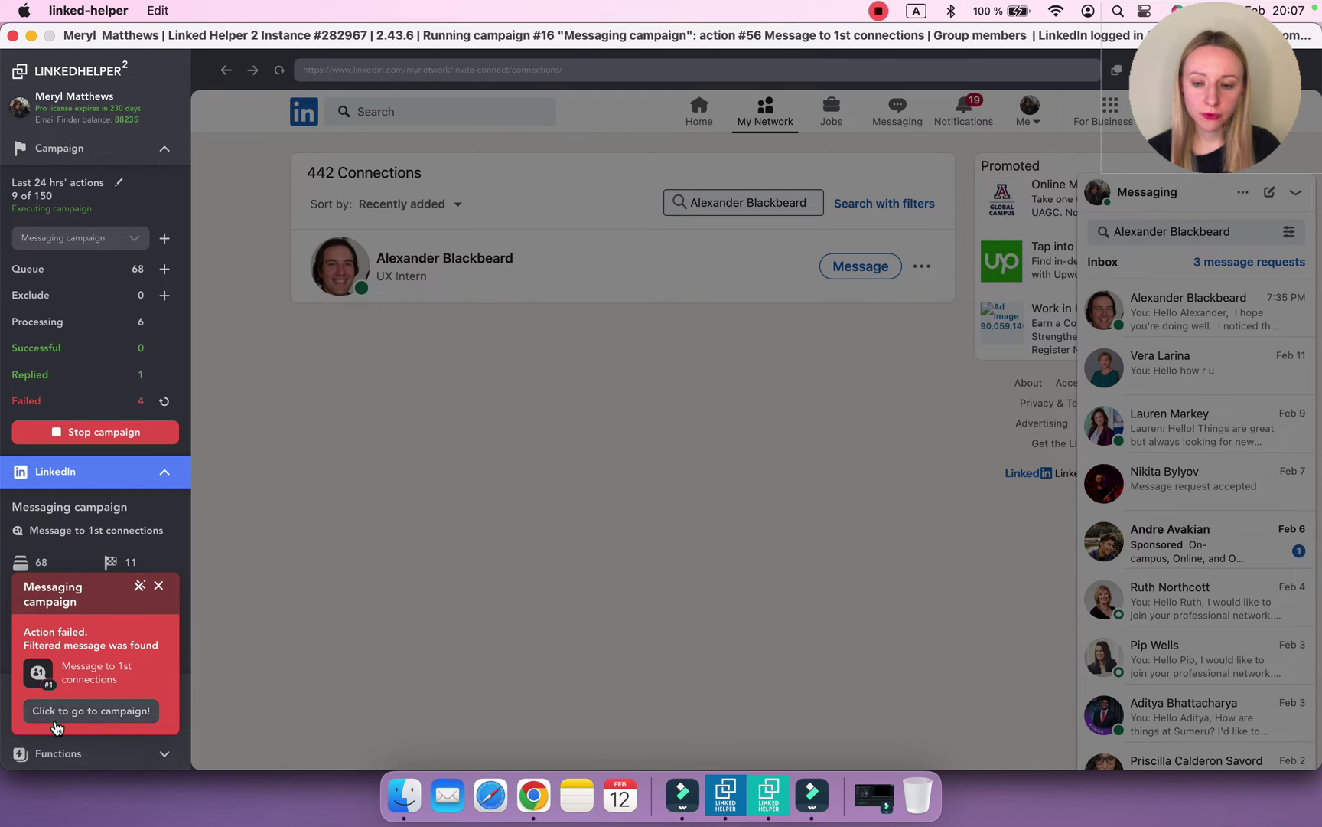
left_click(56, 723)
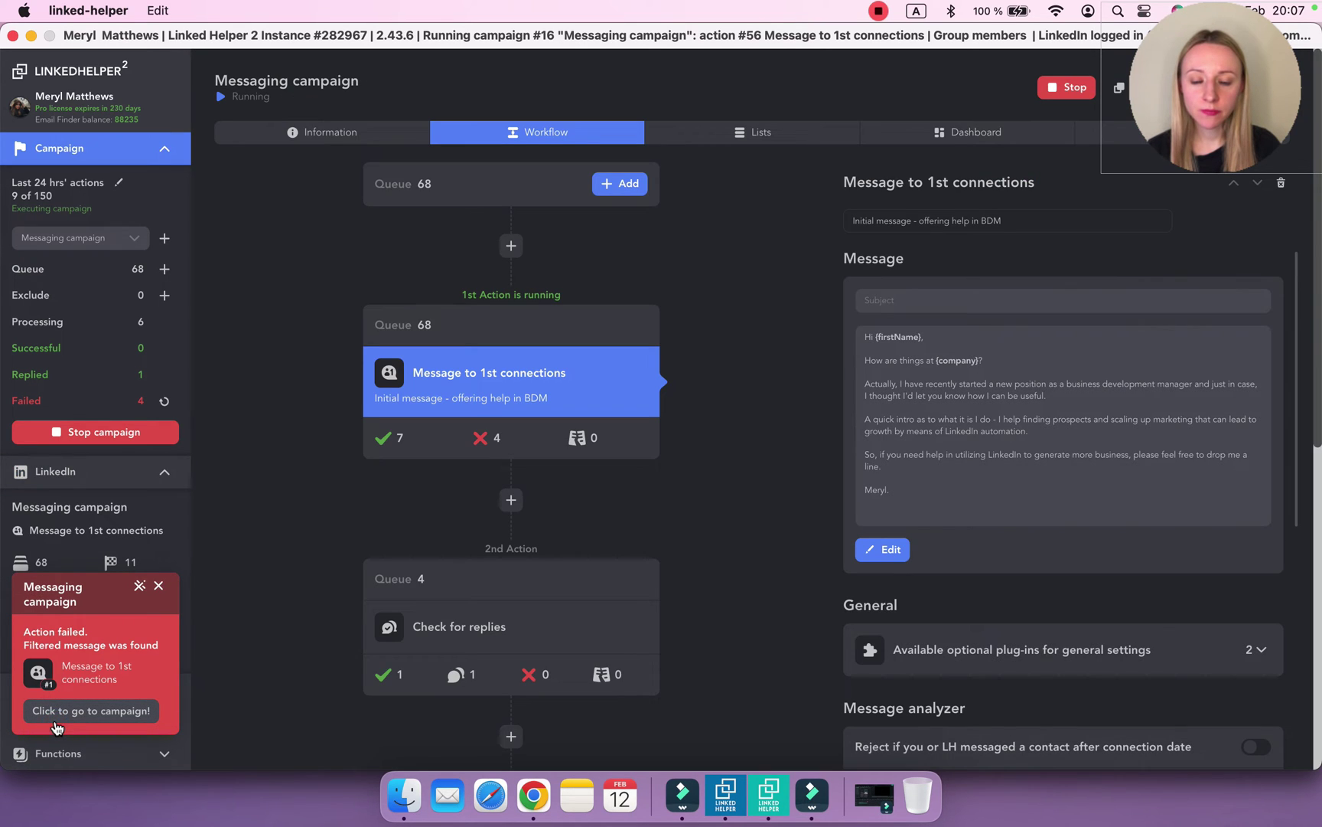
left_click(99, 434)
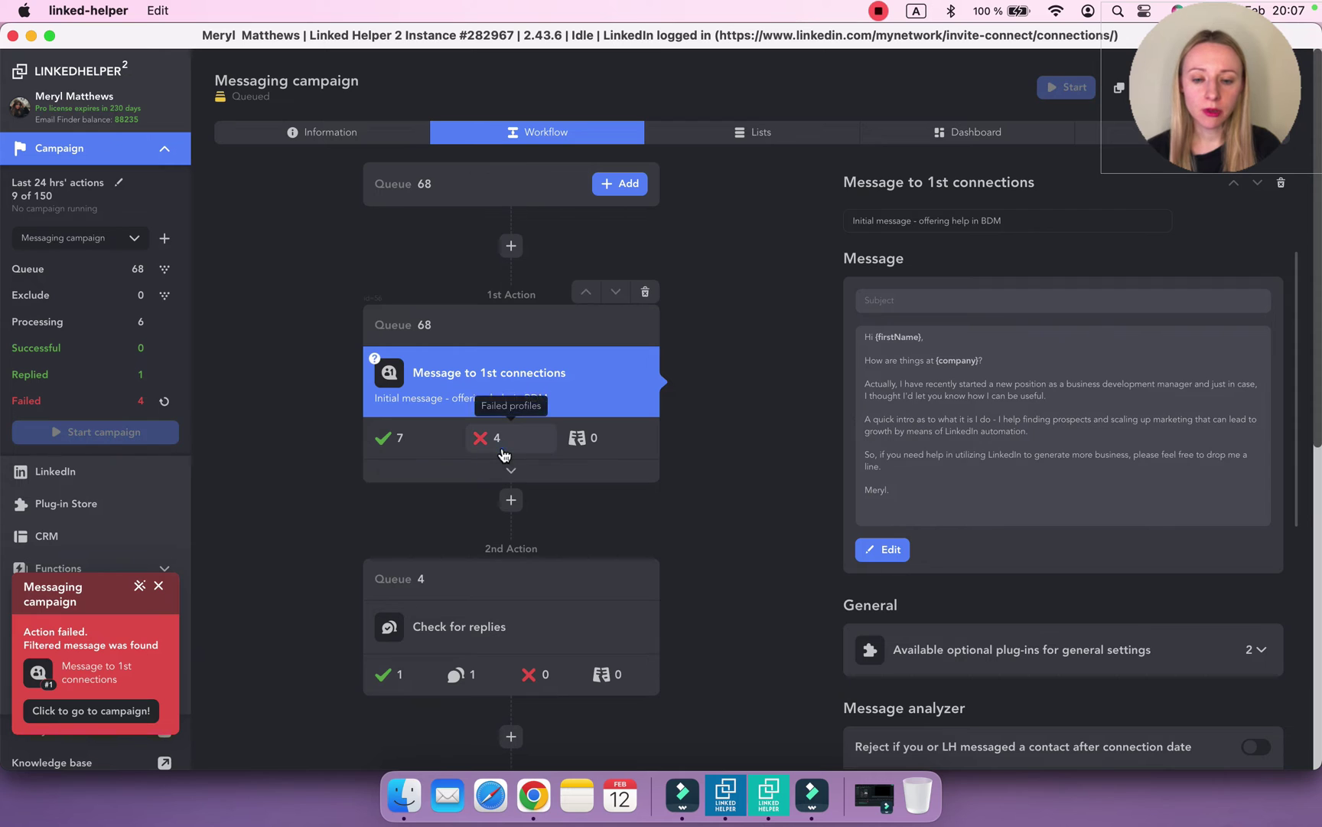
View the error details of the latest failed profile in the first messaging action, then return to the workflow and review its Message analyzer settings.
left_click(504, 453)
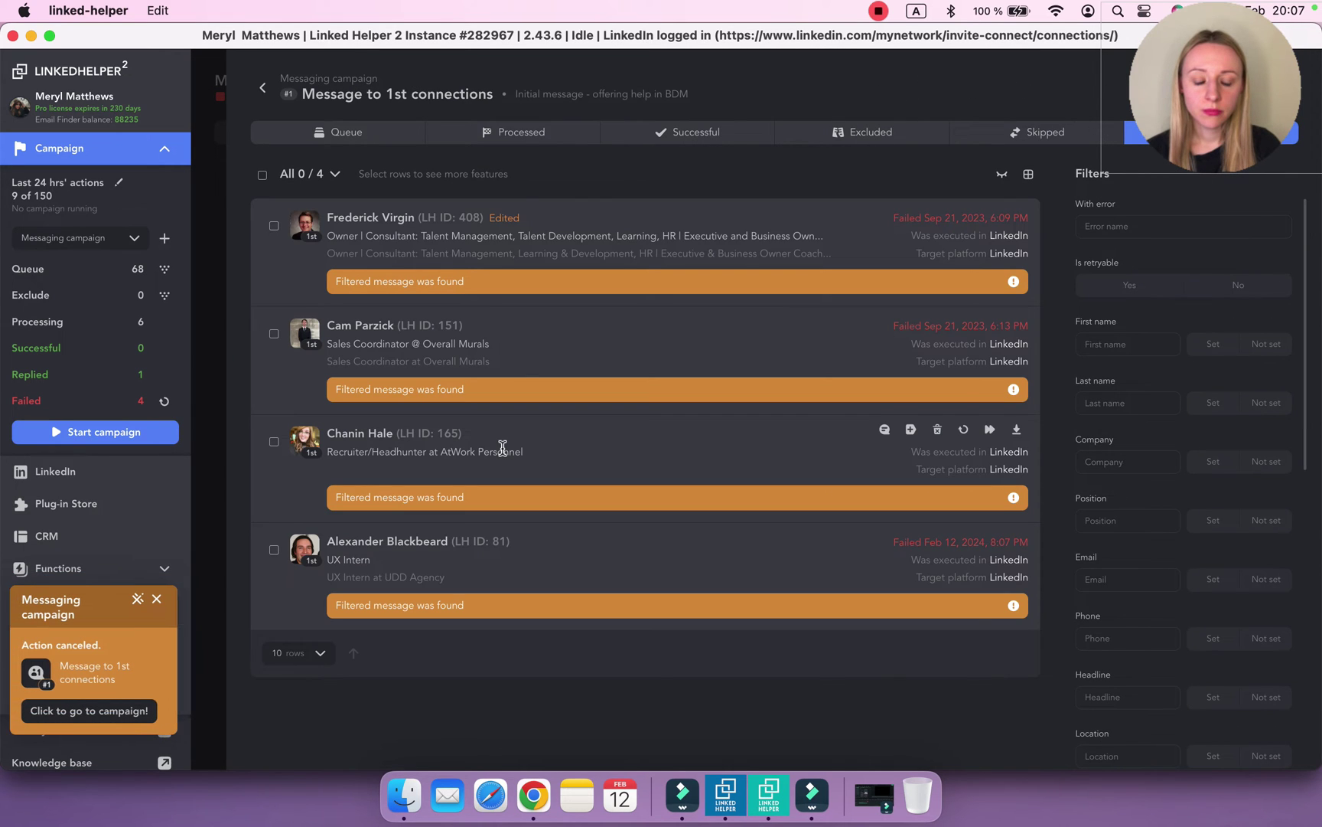
left_click(456, 620)
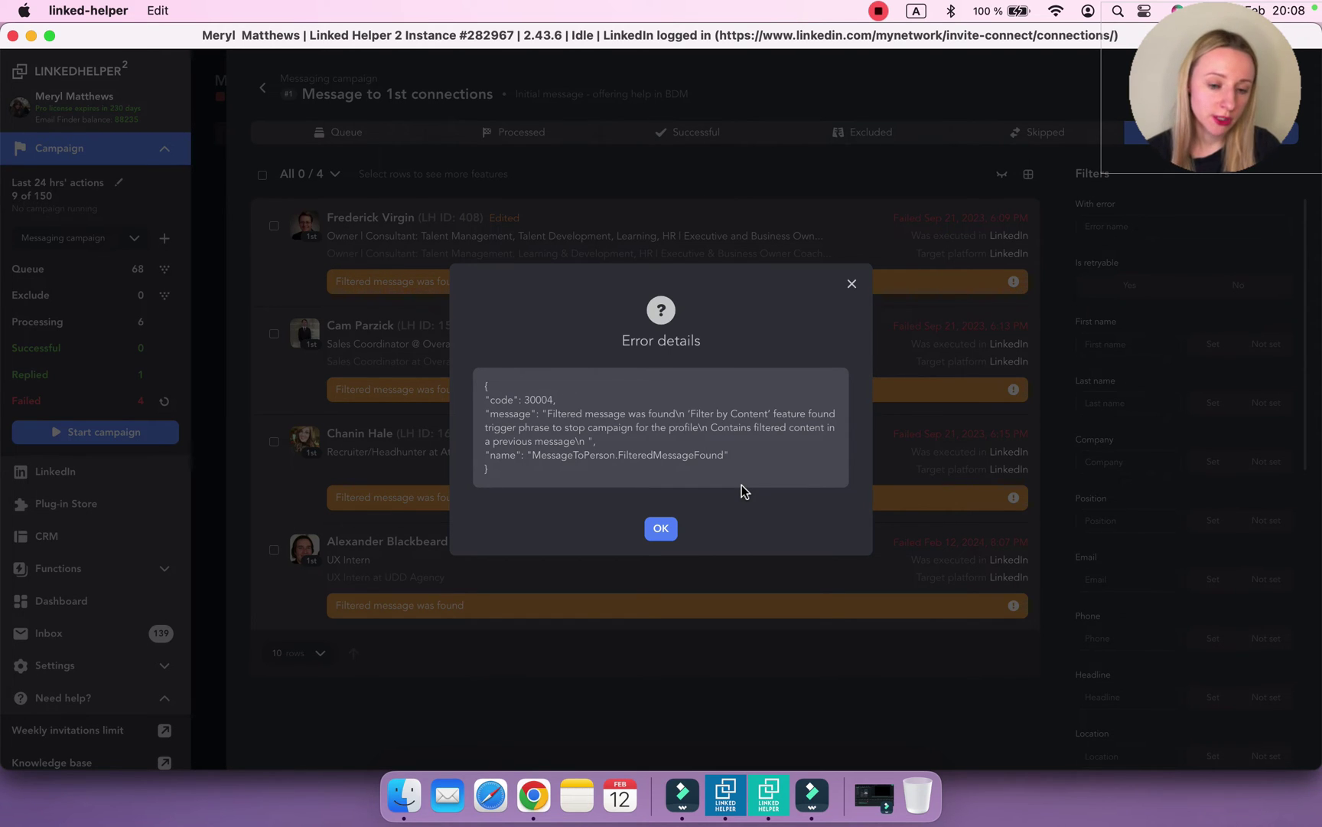
left_click(663, 528)
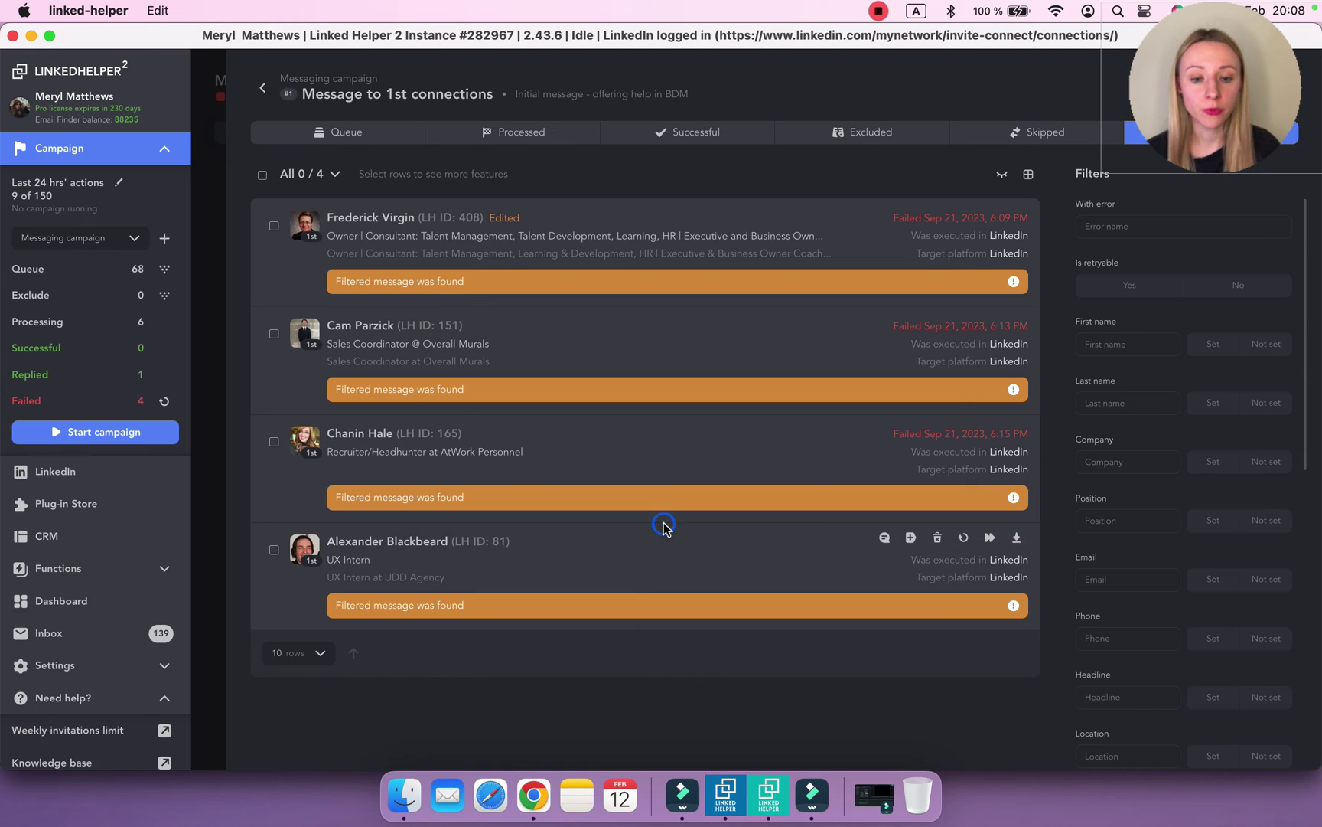
left_click(263, 88)
scroll(1071, 359, "down", 5)
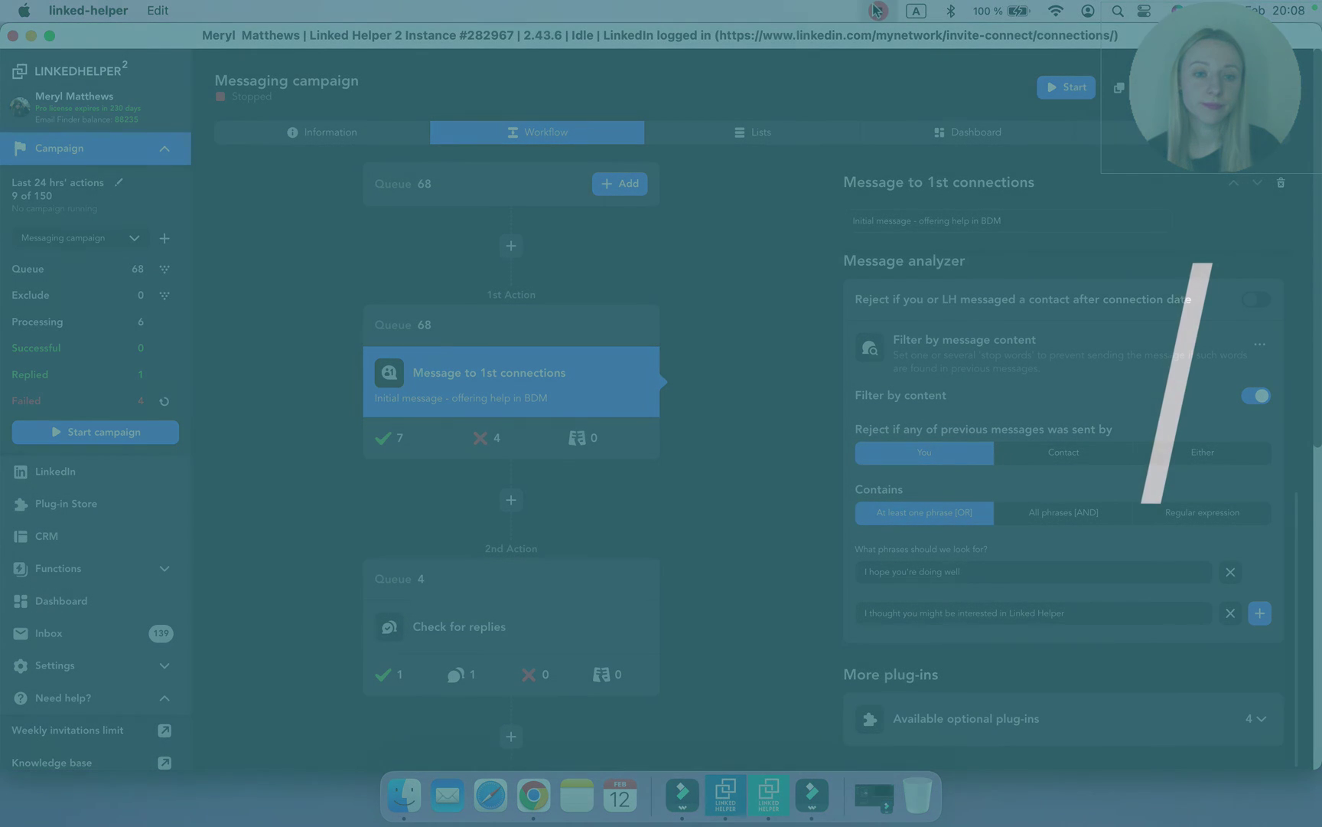
left_click(879, 10)
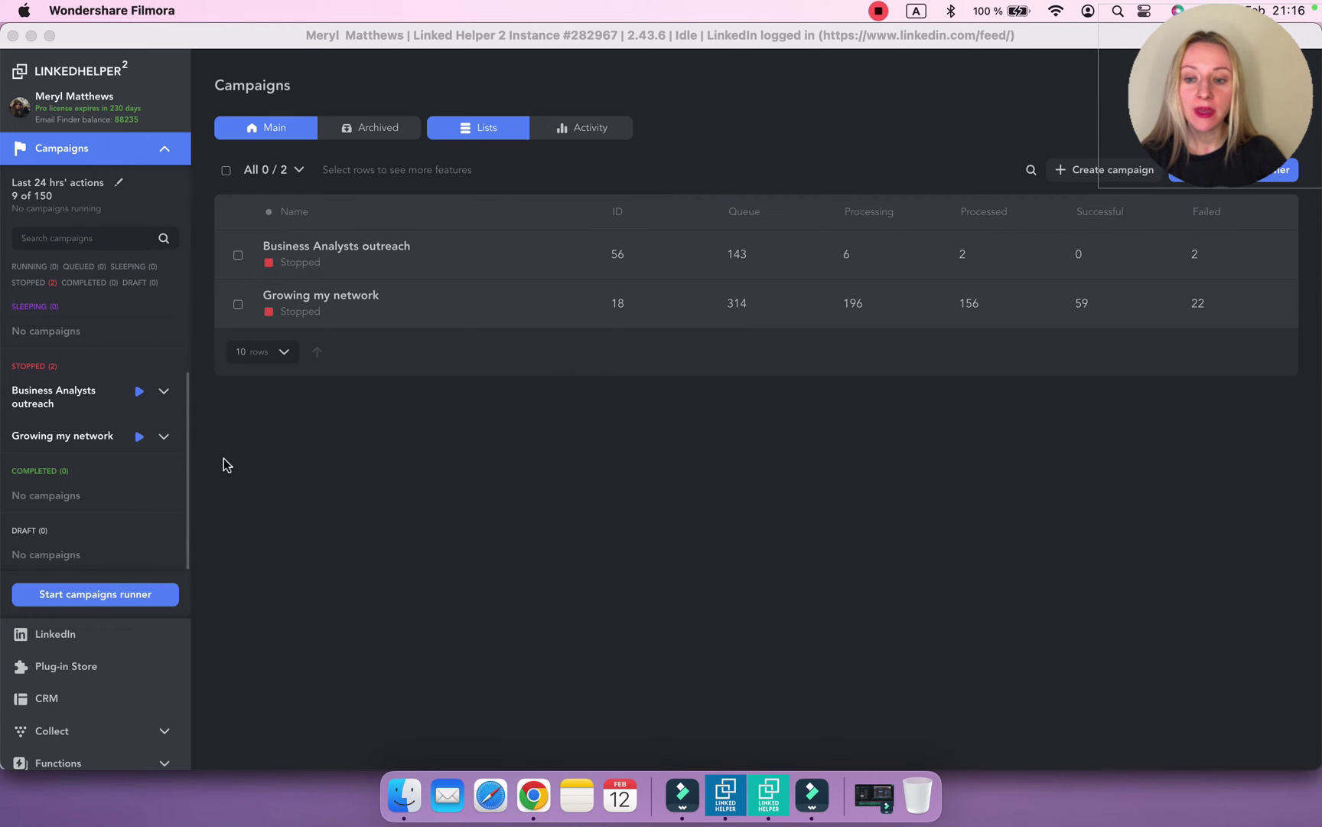
Install the Lists manager plug-in from the Other category of the Plug-in Store.
scroll(81, 467, "down", 5)
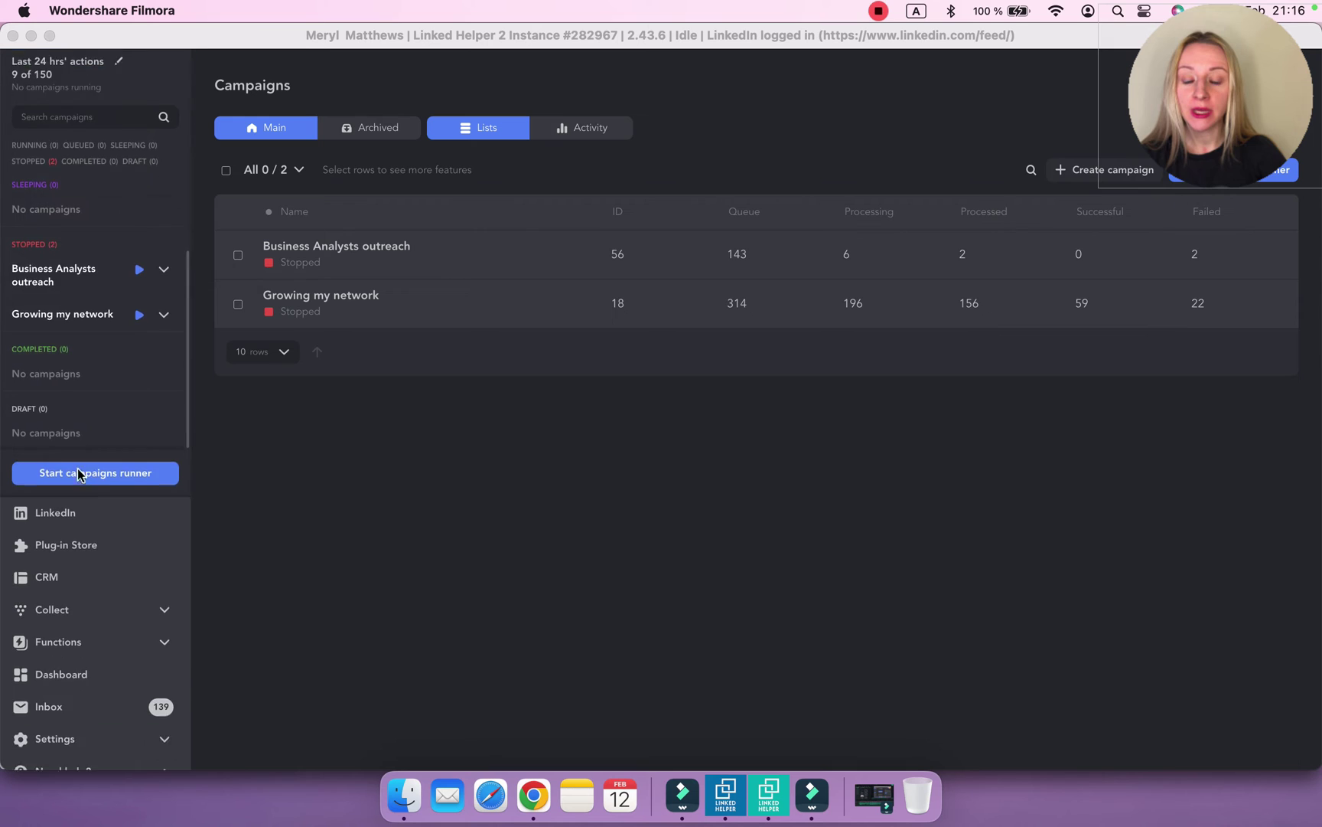
left_click(81, 418)
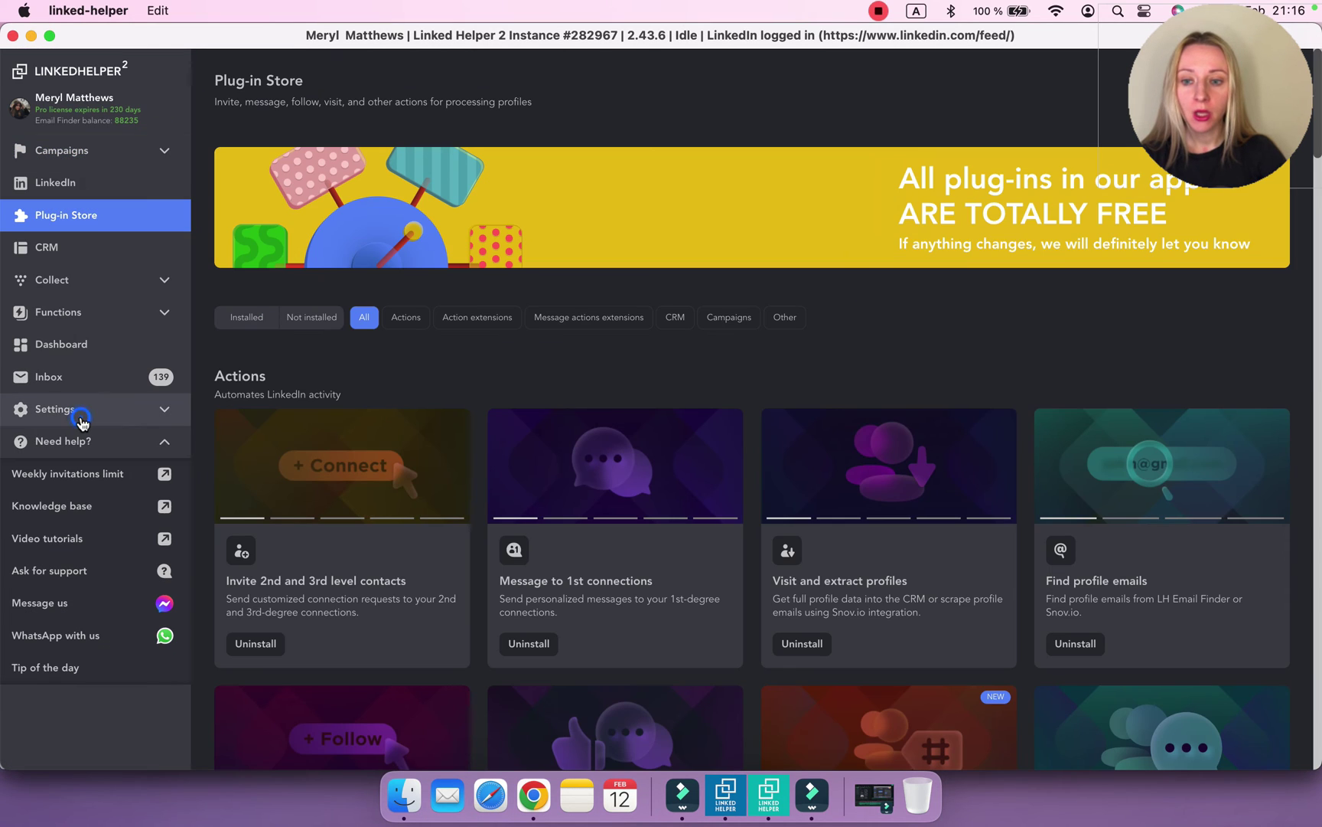
left_click(789, 320)
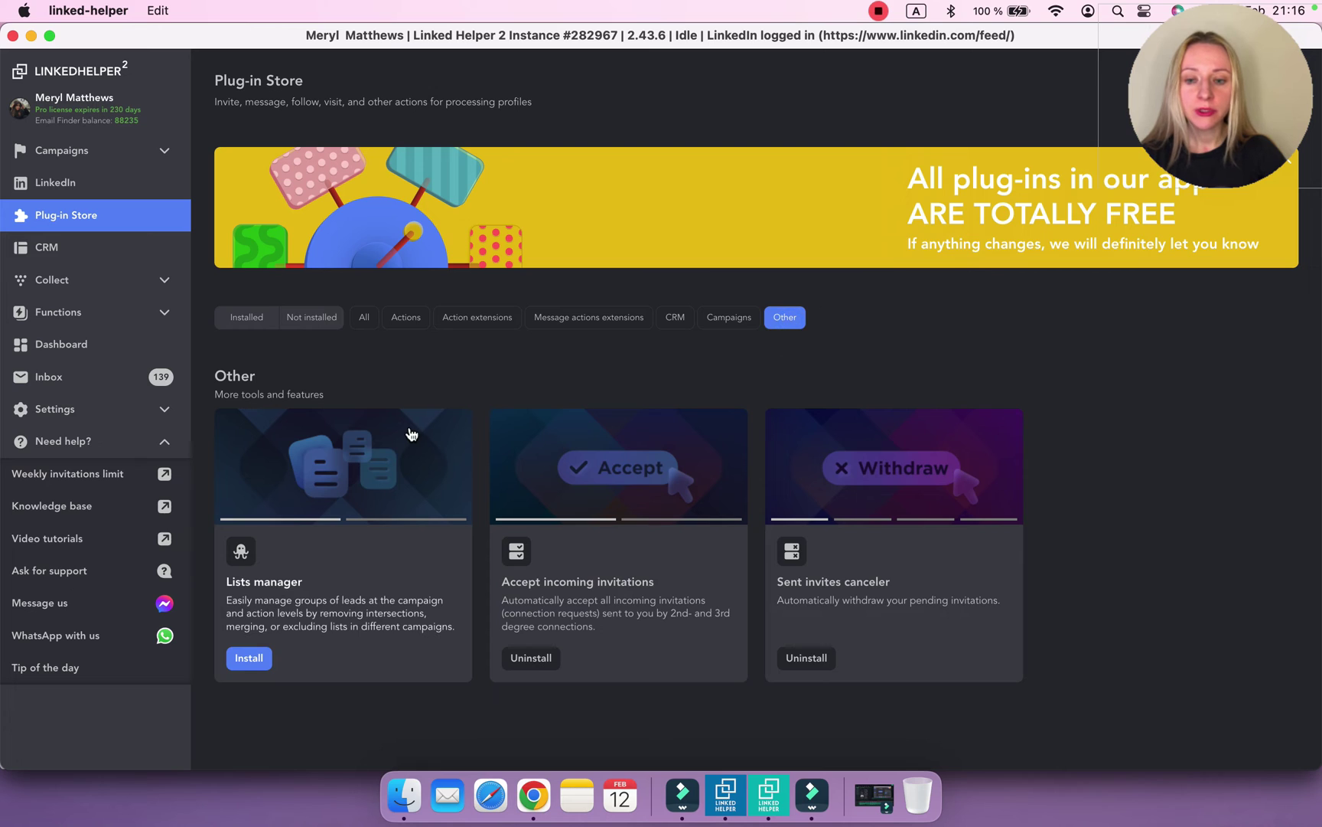
left_click(254, 661)
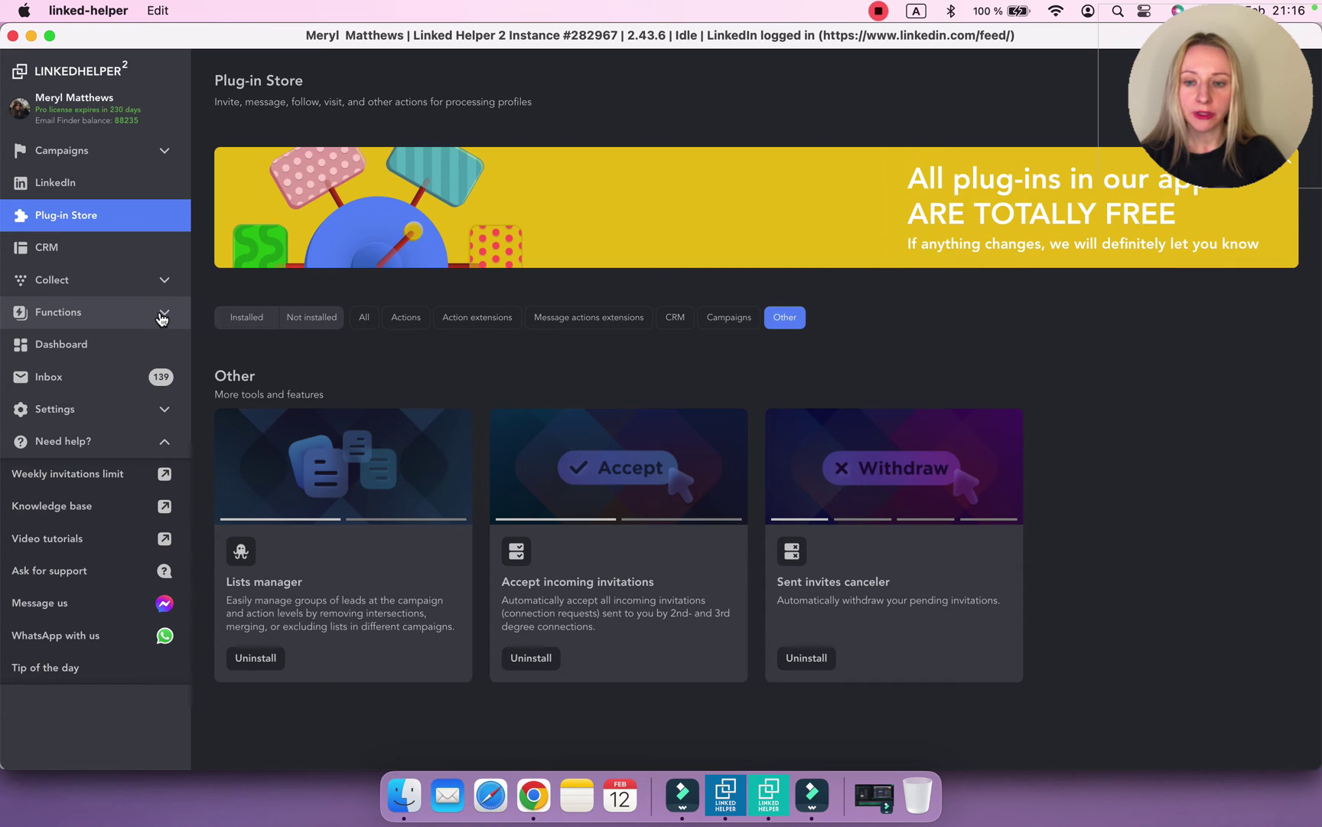
Open the List manager and set Growing my network as the source campaign, keeping Business Analysts outreach as the target.
left_click(160, 315)
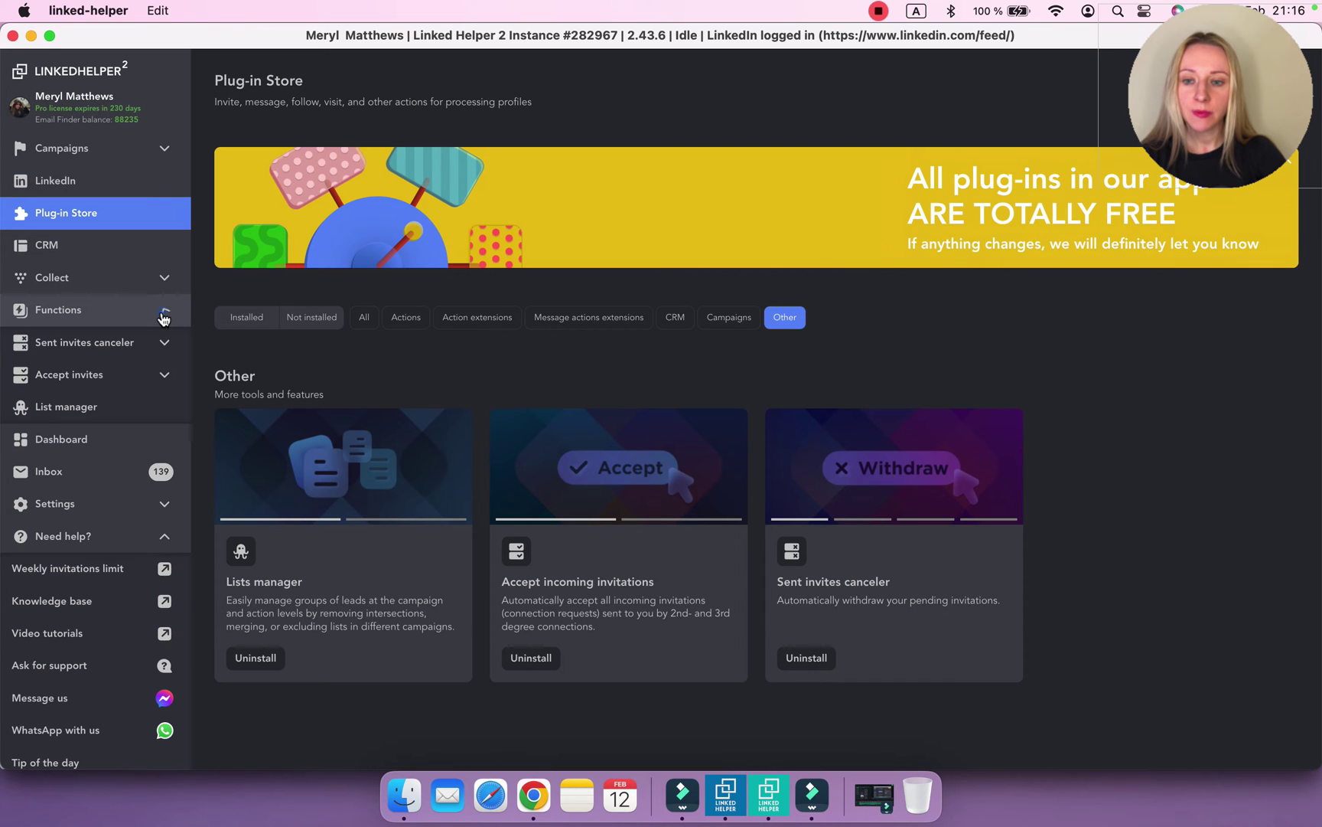
left_click(90, 413)
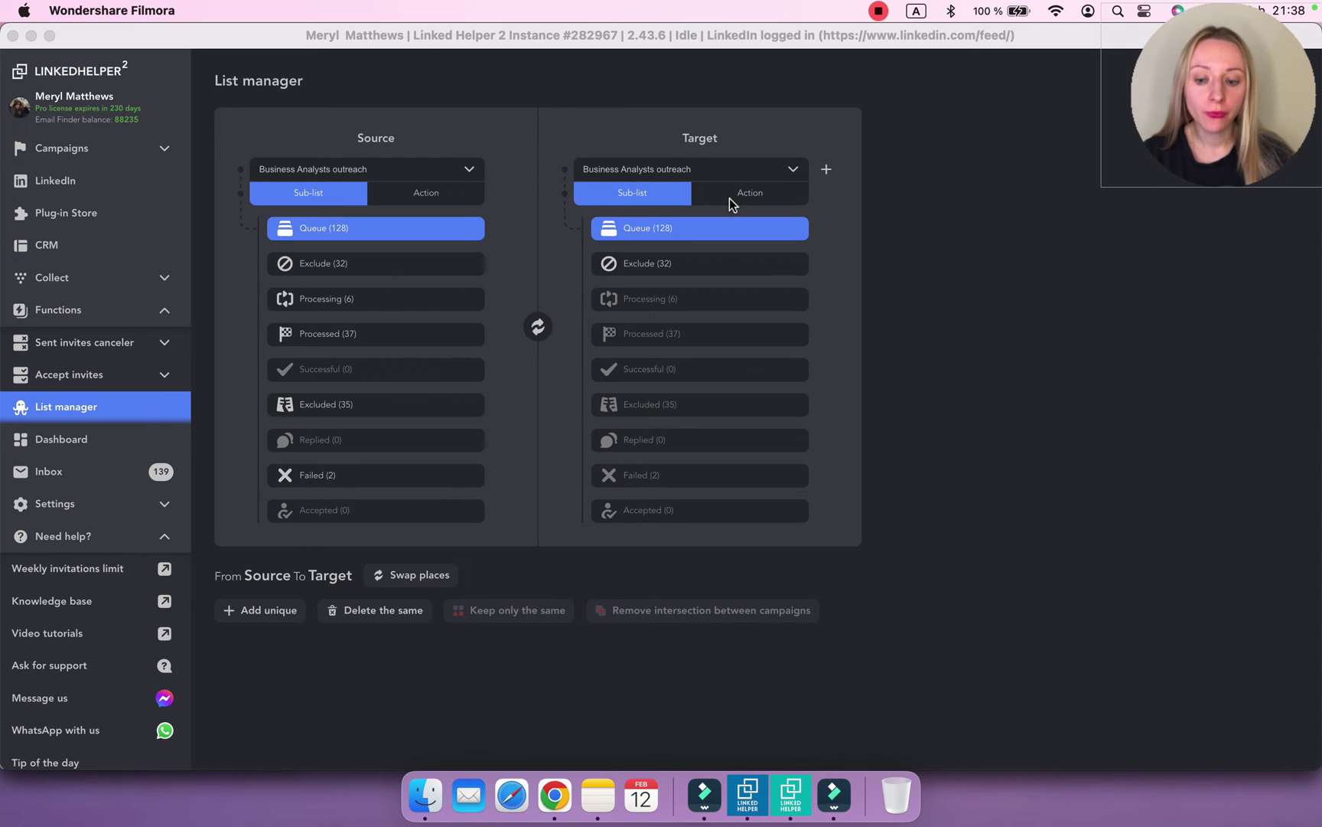
left_click(443, 170)
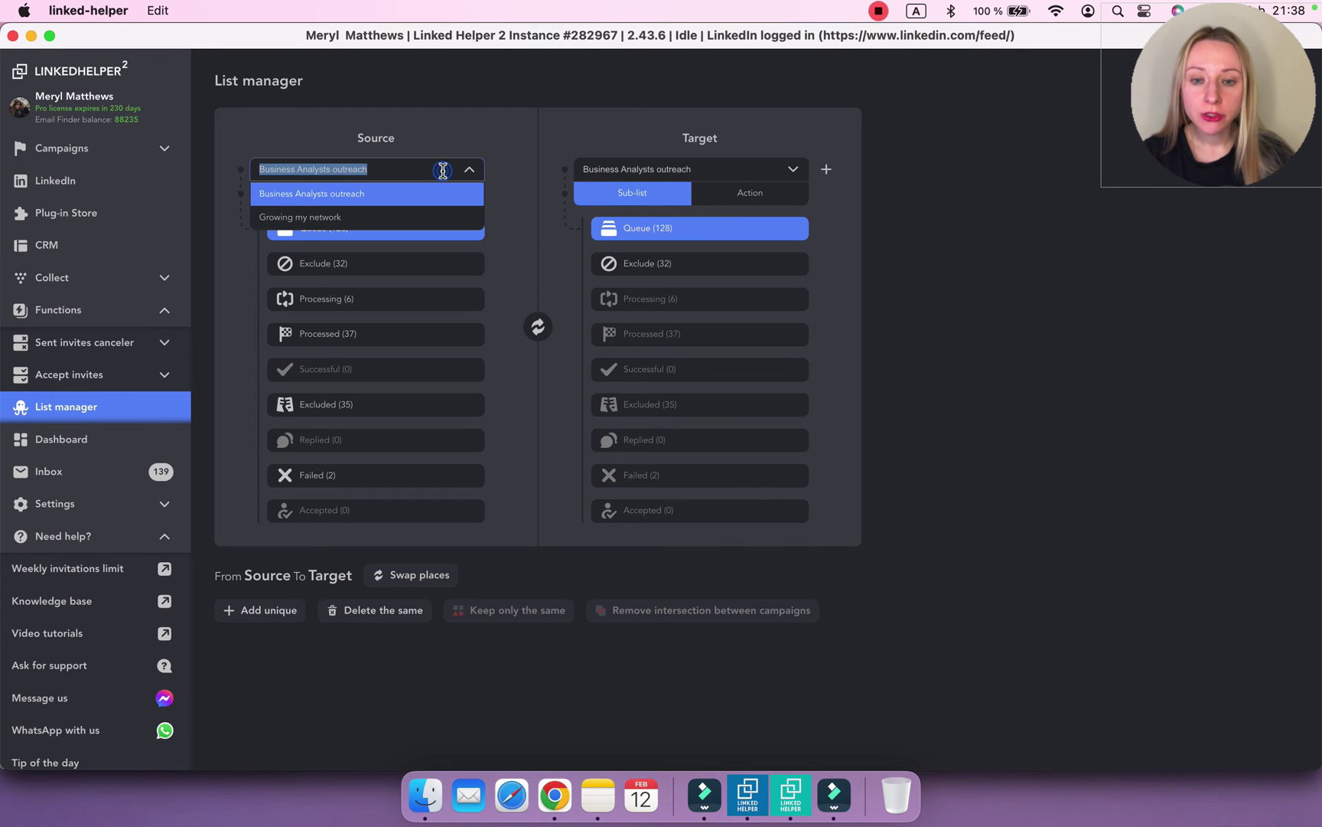
left_click(385, 218)
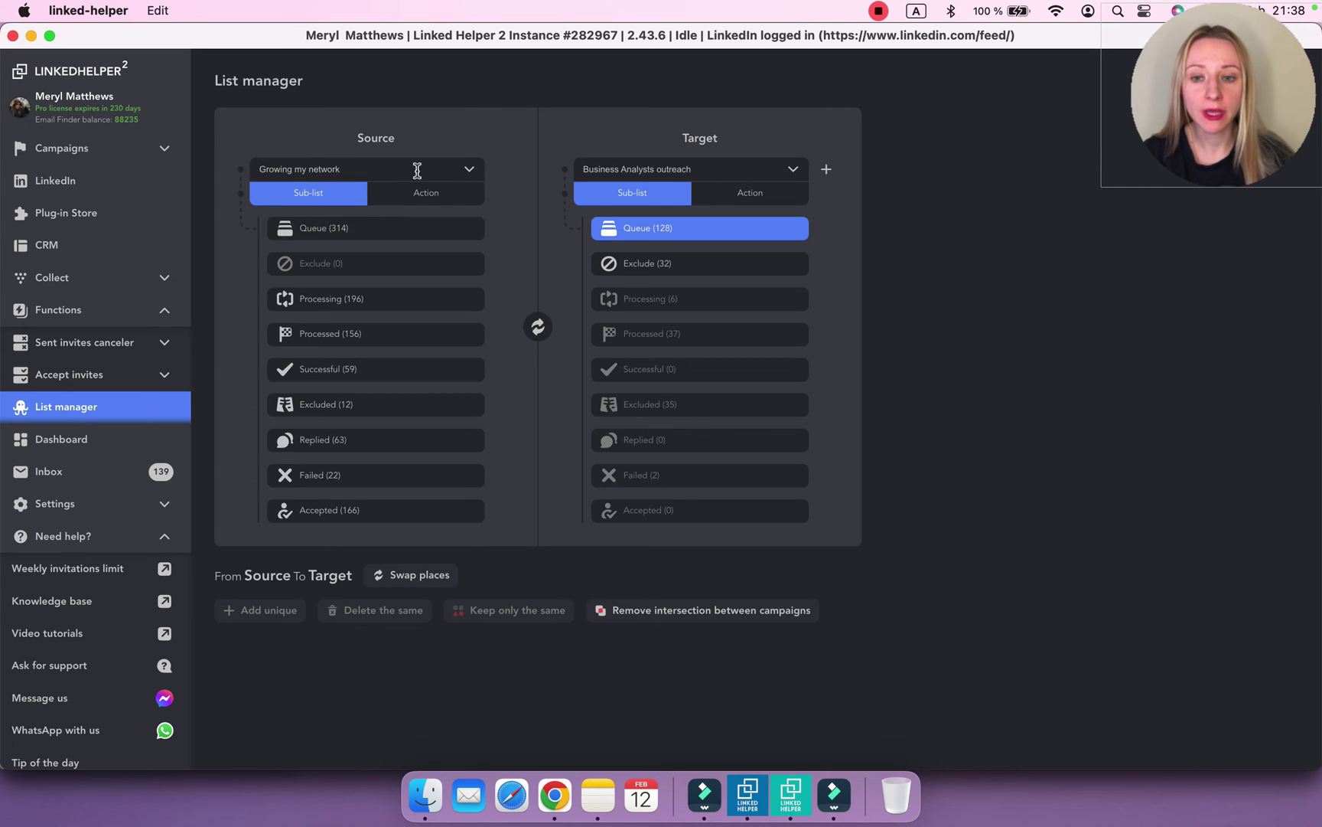
left_click(761, 168)
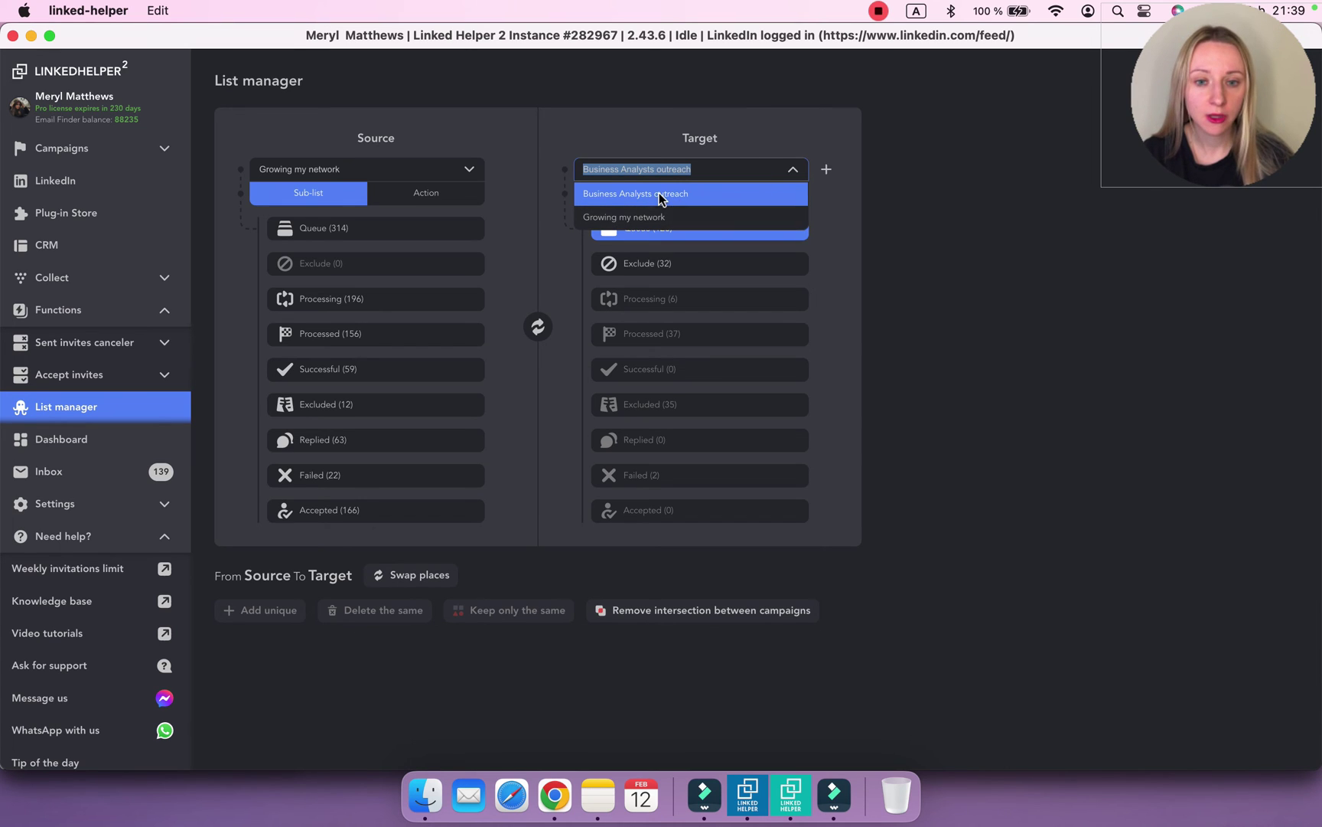
left_click(565, 263)
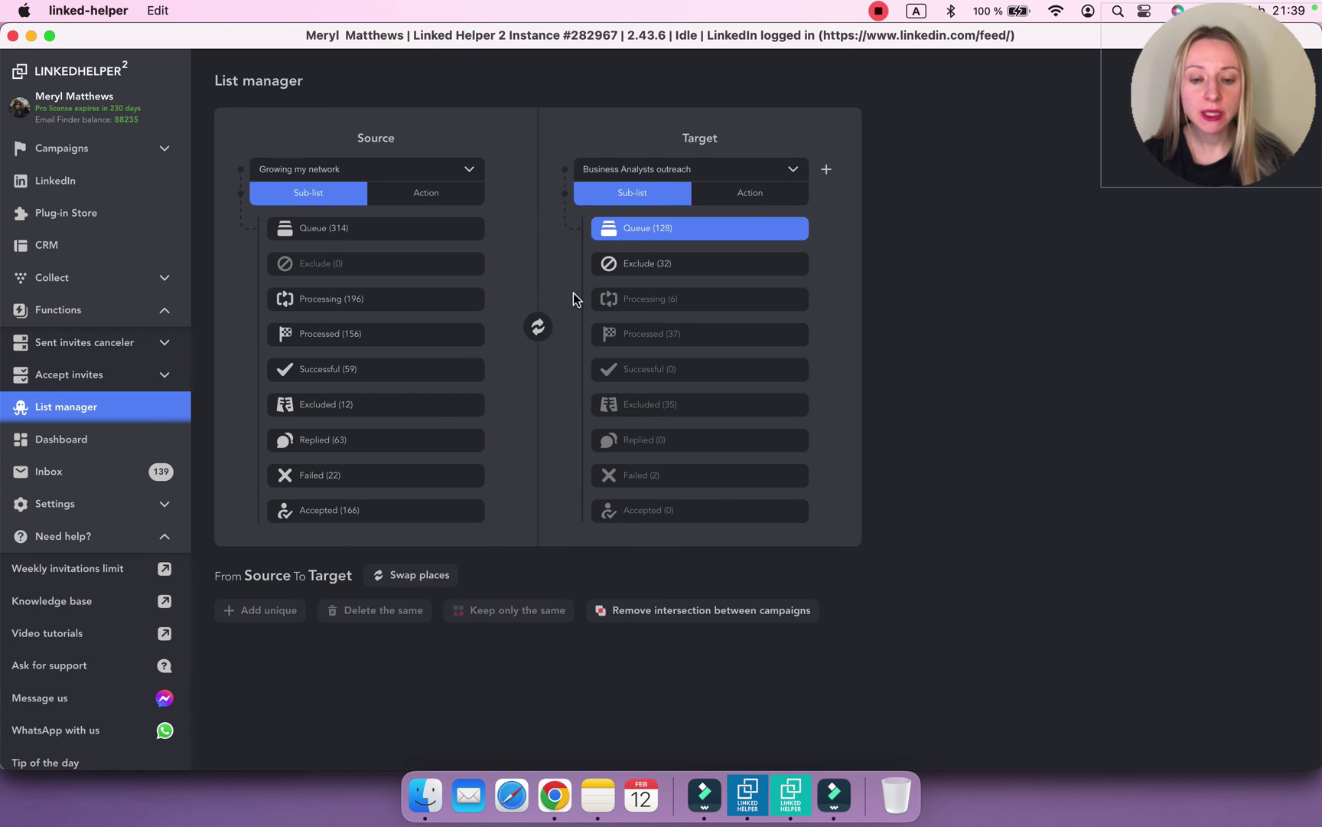
Remove the intersection between the Growing my network and Business Analysts outreach campaigns and return to the campaigns list.
left_click(690, 626)
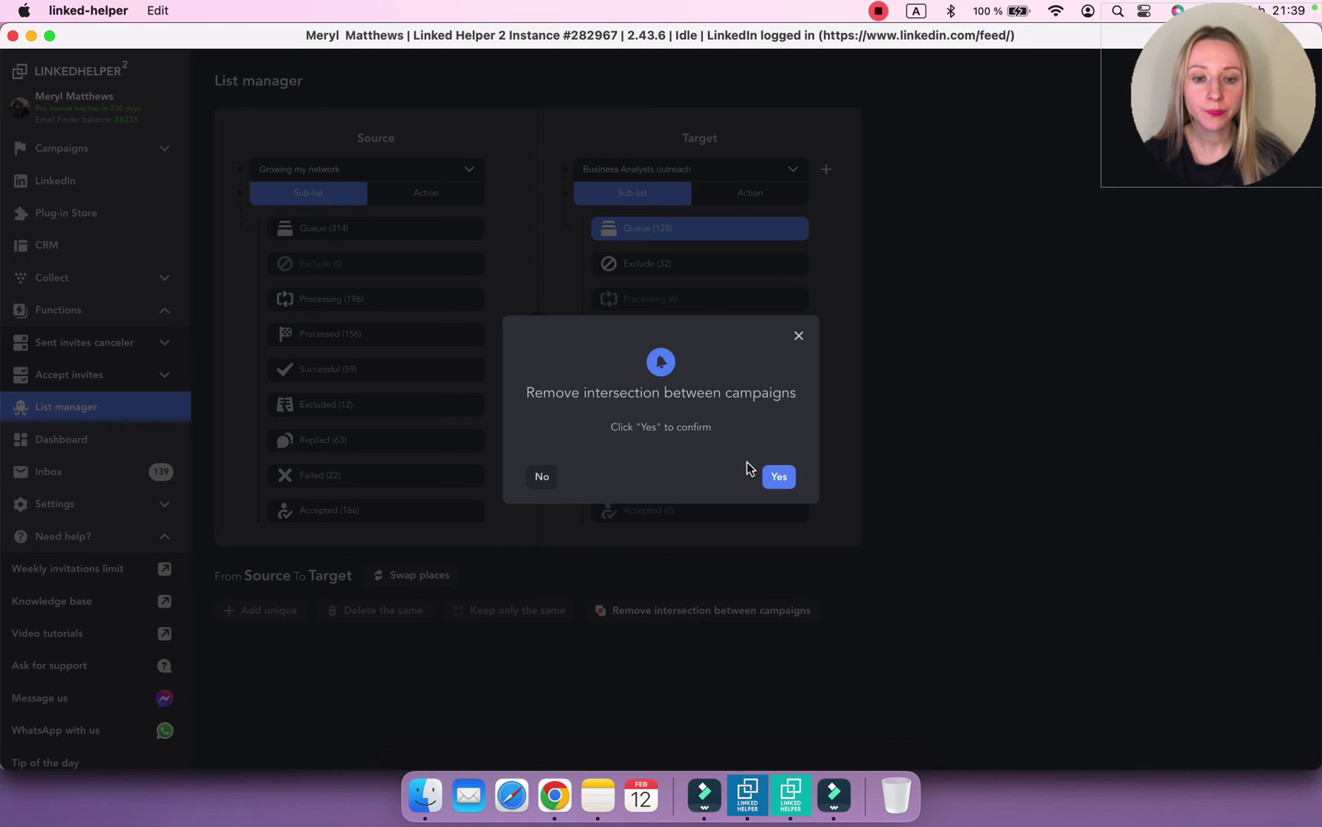
left_click(778, 477)
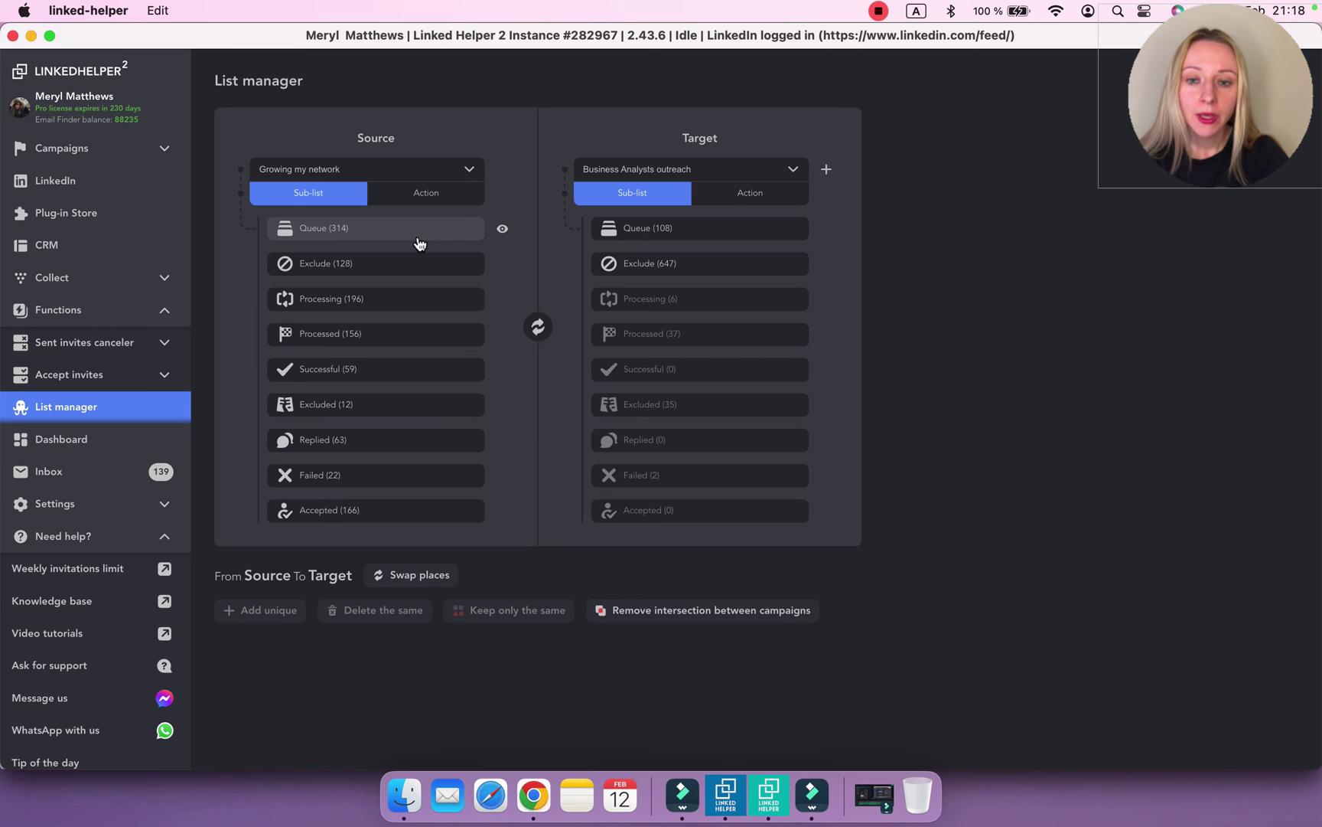
left_click(74, 161)
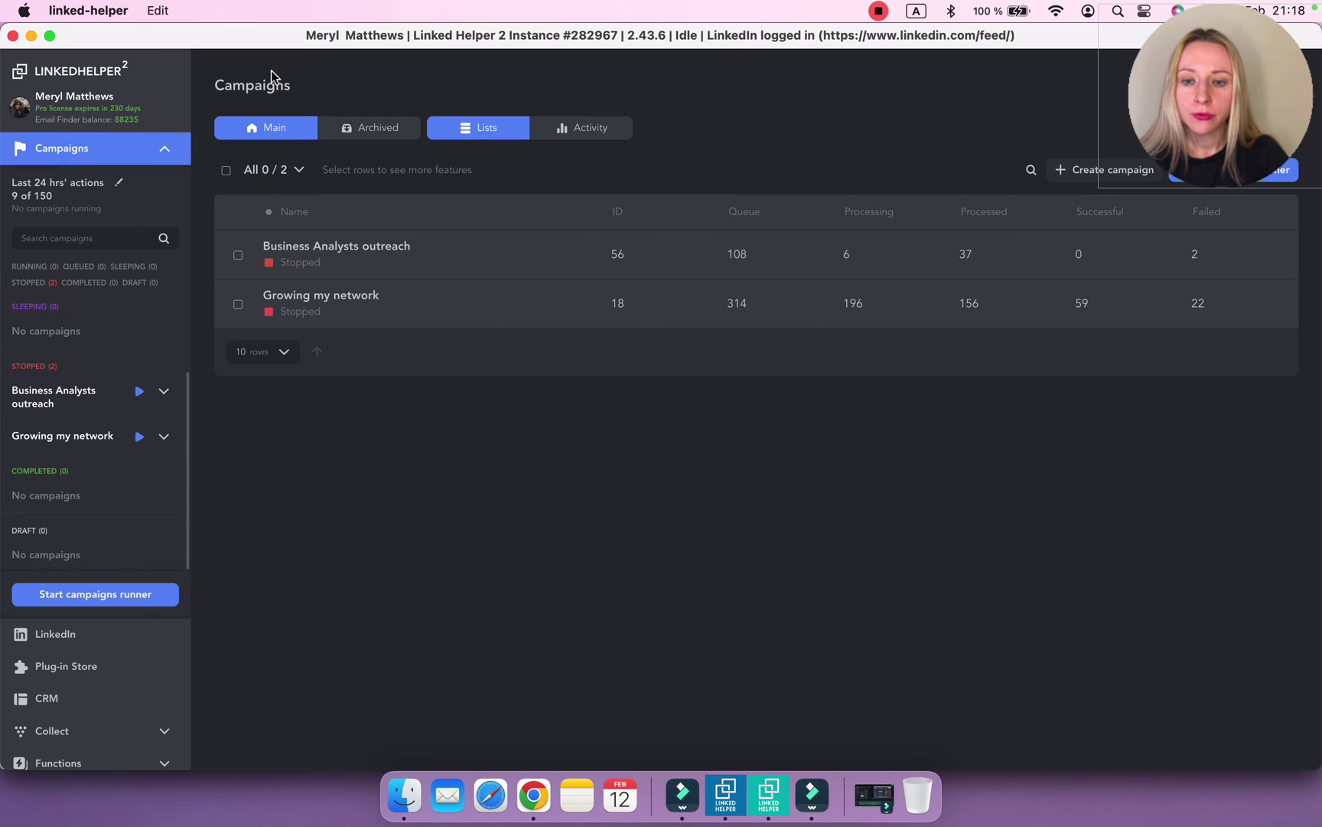
Look through the Exclude list of the Business Analysts outreach campaign as far as page 54, and return to the campaigns list.
left_click(392, 249)
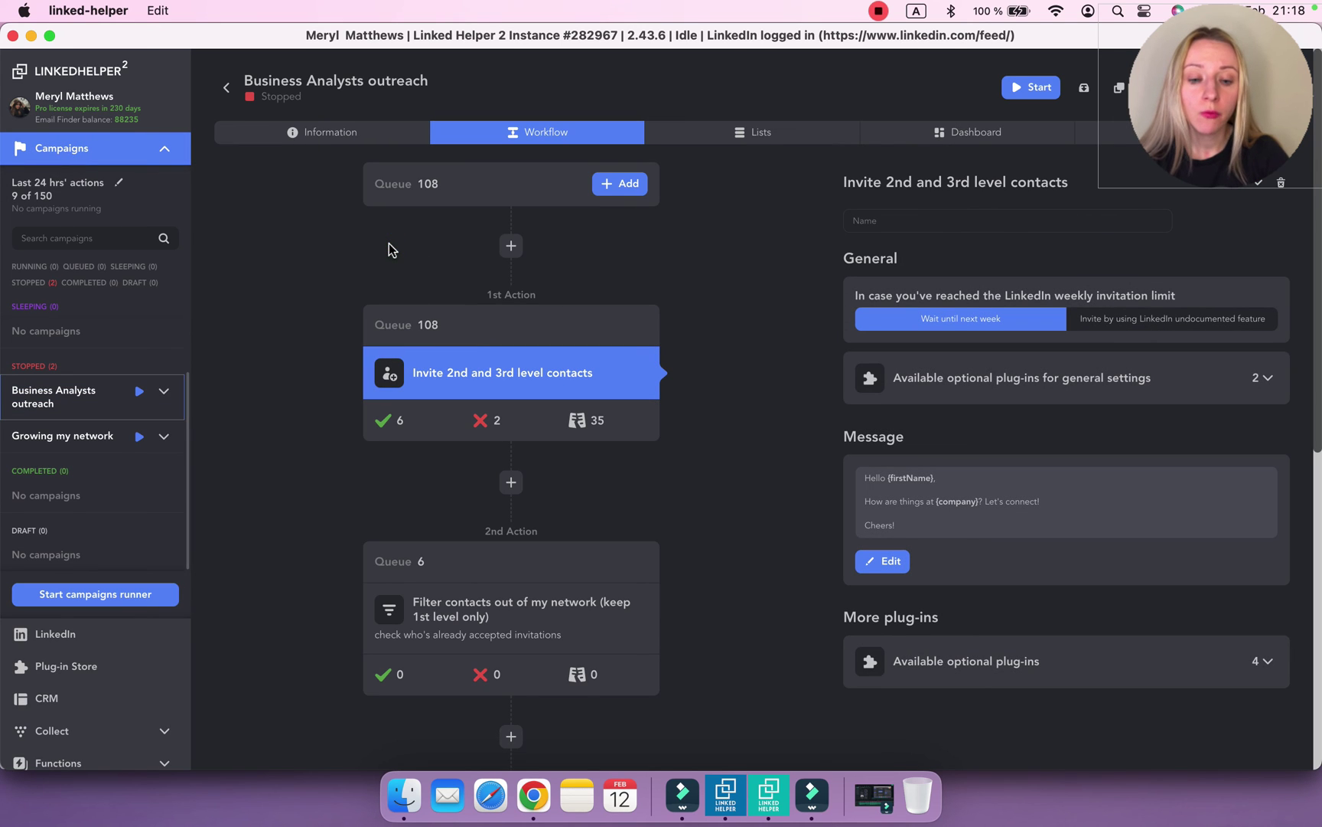
left_click(758, 136)
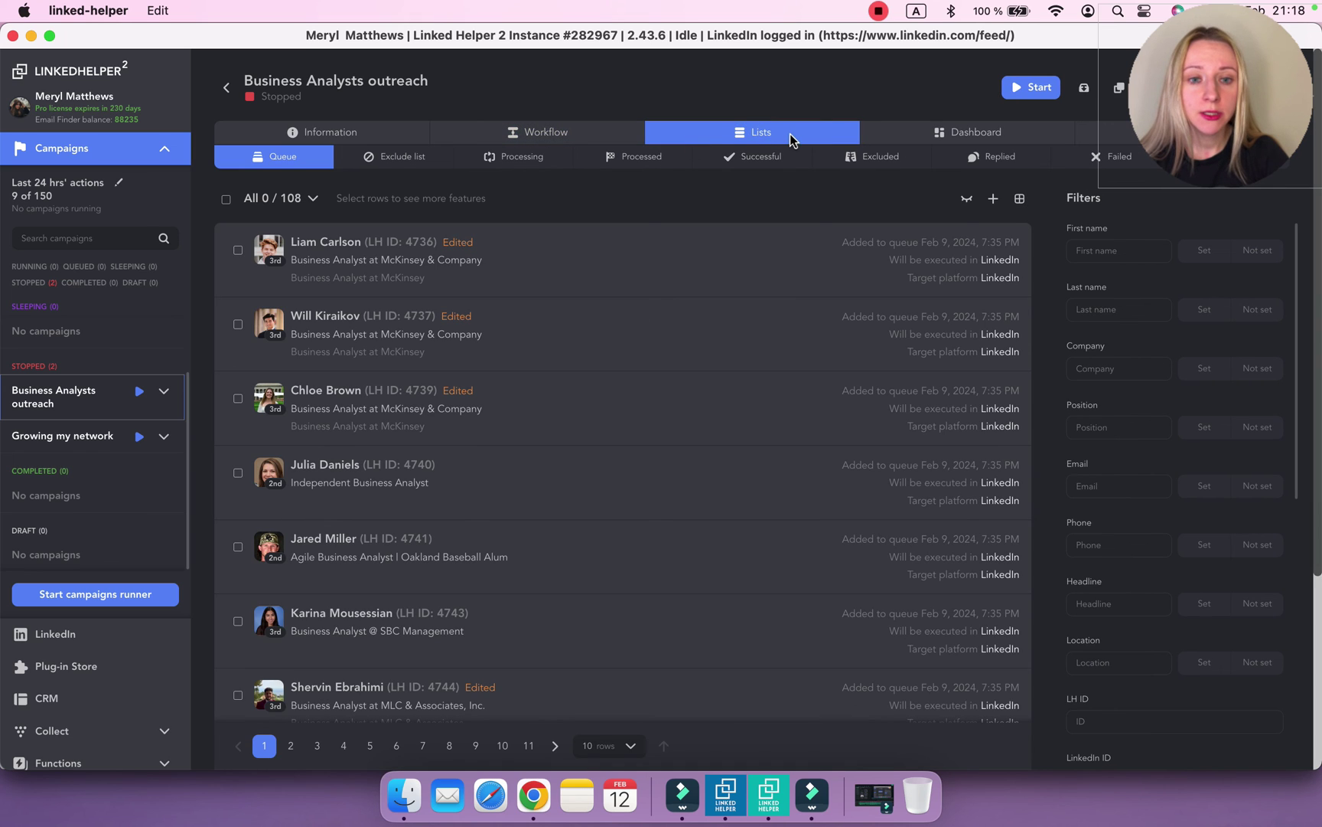
left_click(382, 168)
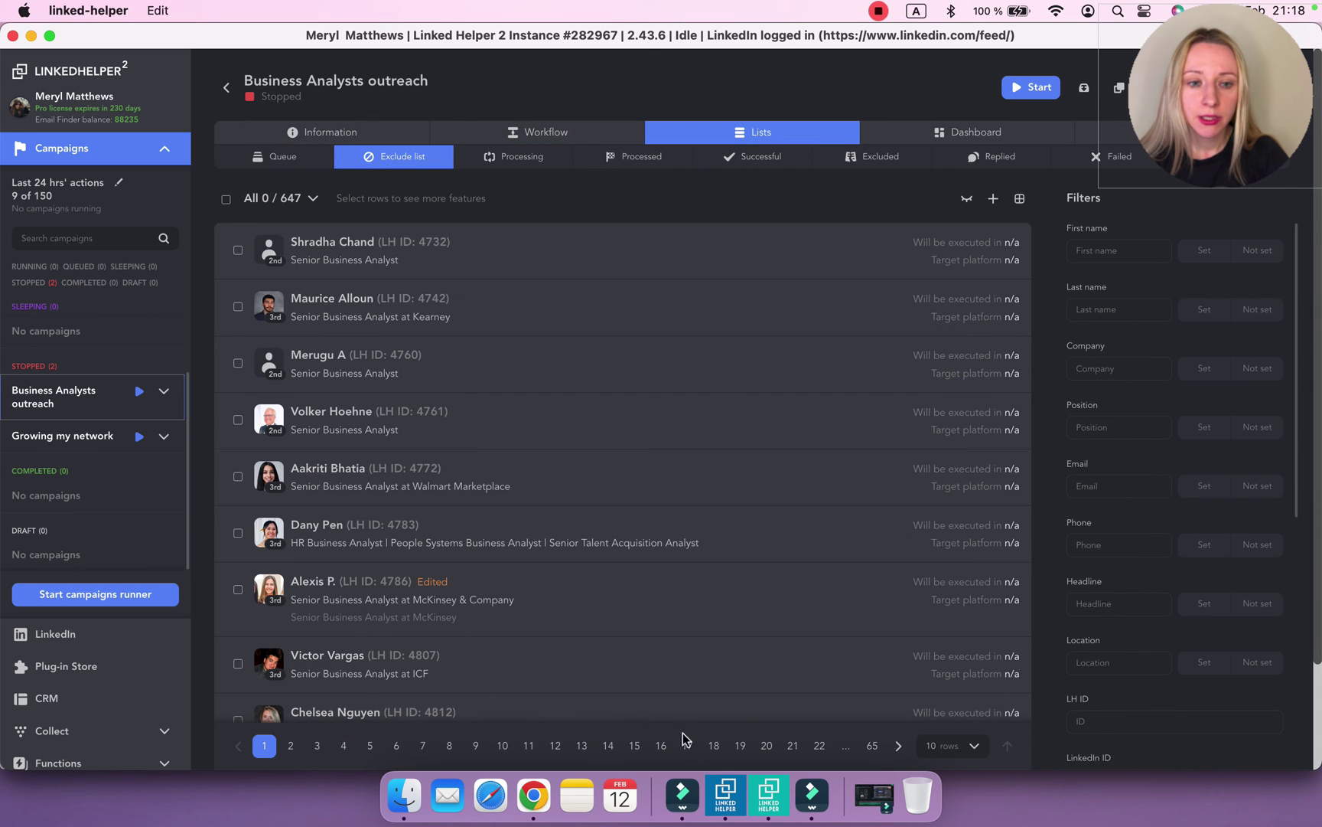
left_click(763, 746)
left_click(819, 746)
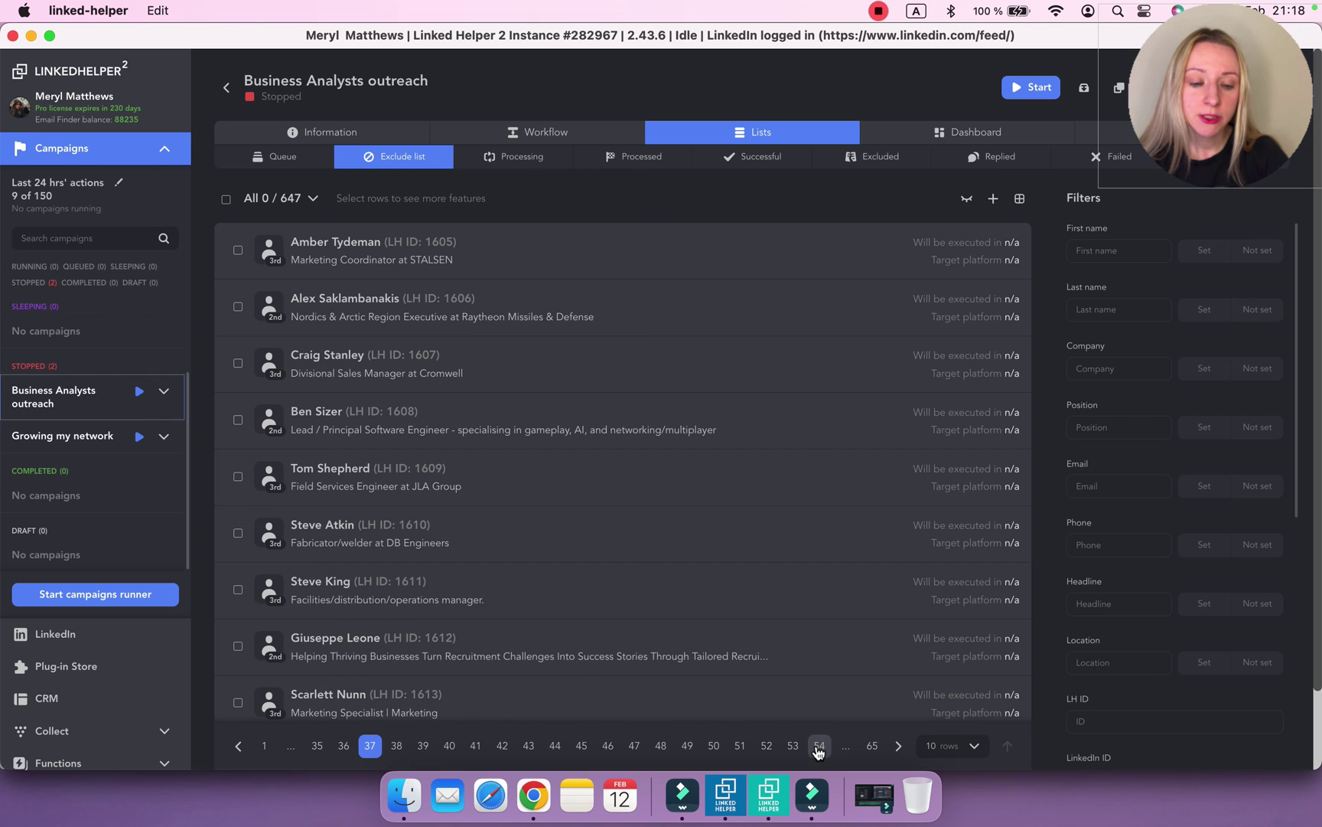
left_click(817, 747)
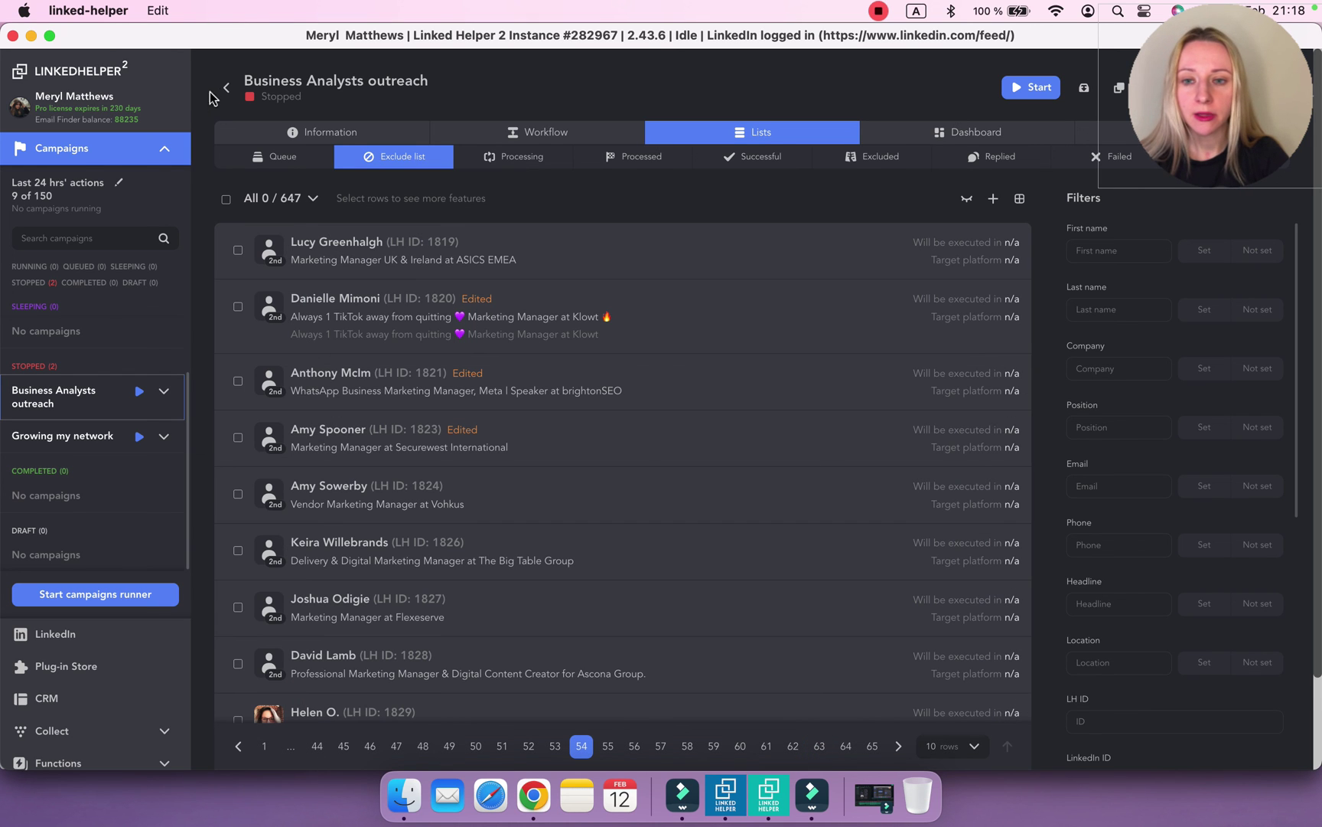
left_click(220, 89)
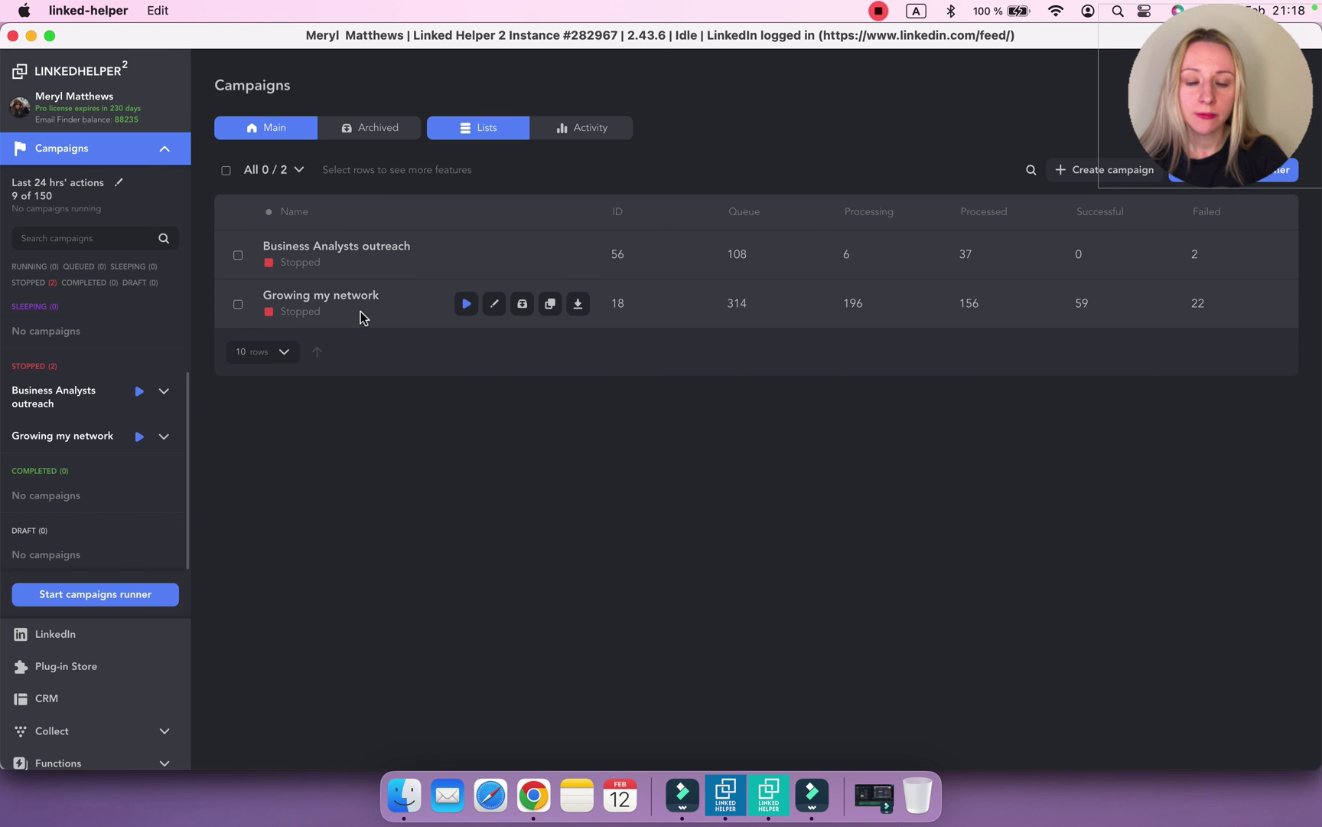